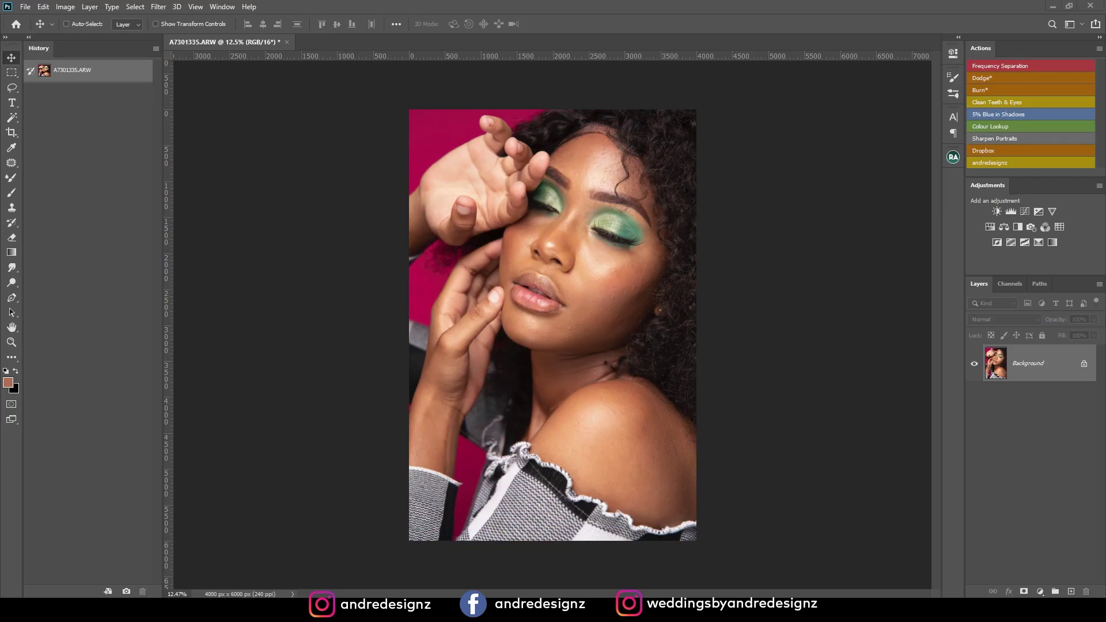
Review the photo's camera data in its file information, including lens, exposure and flash settings, and close it without changes.
{"action": "left_click", "coordinate": [27, 8]}
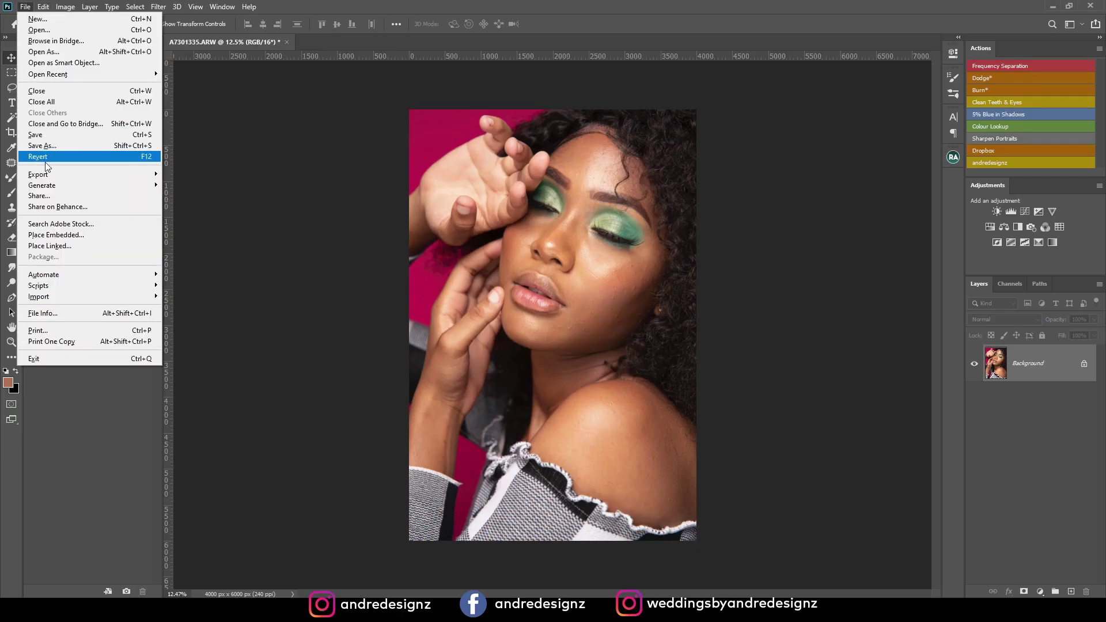
{"action": "left_click", "coordinate": [68, 313]}
{"action": "left_click_drag", "start_coordinate": [242, 24], "coordinate": [447, 175]}
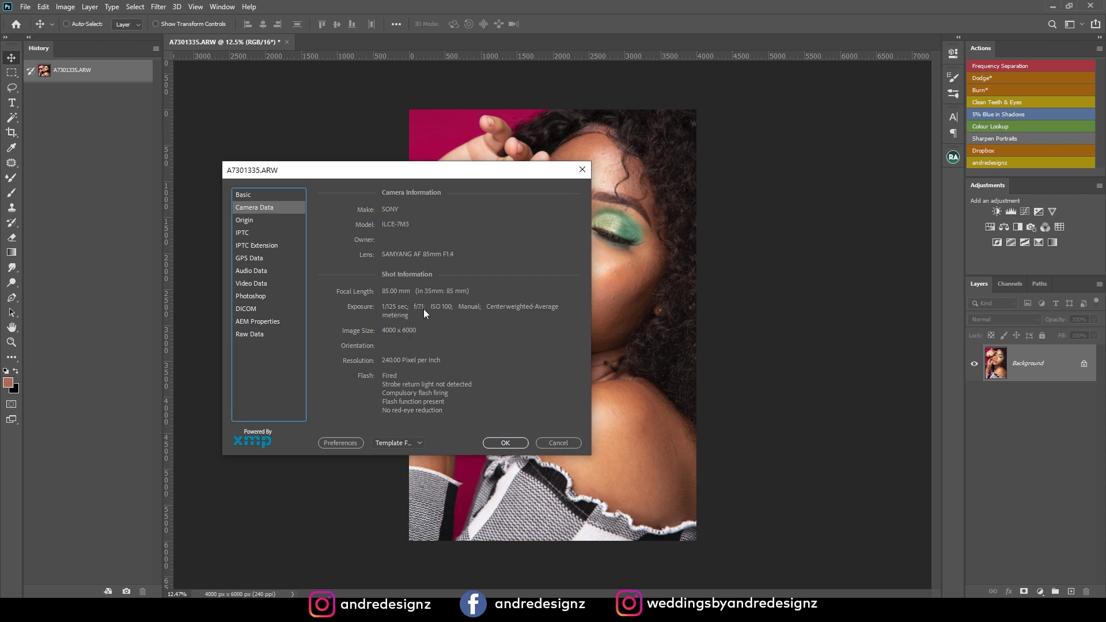
{"action": "left_click_drag", "start_coordinate": [505, 173], "coordinate": [473, 159]}
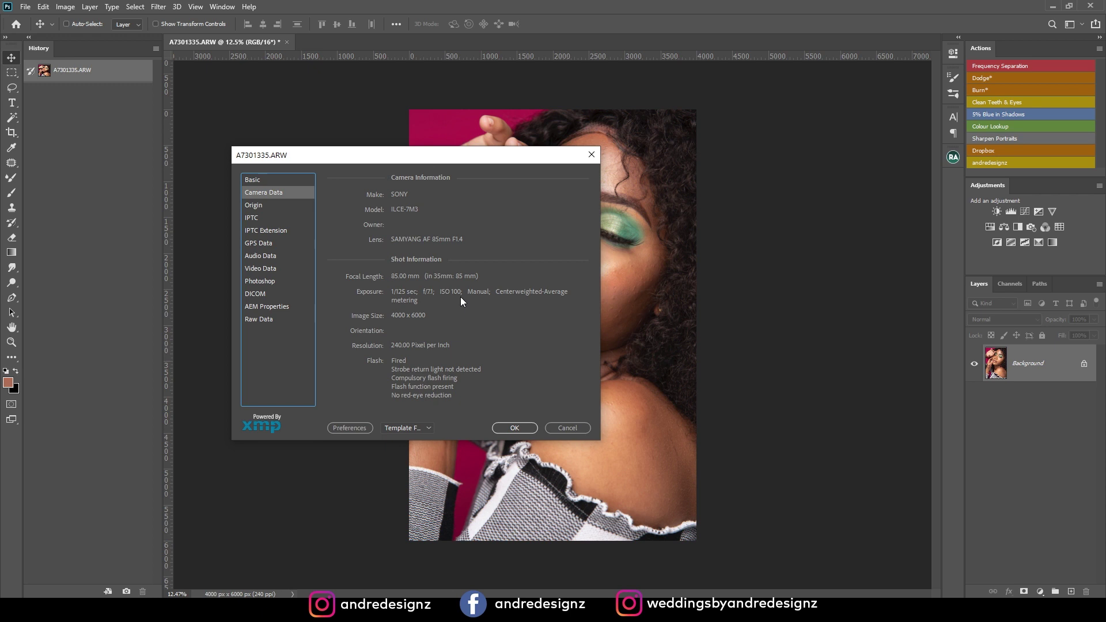
{"action": "left_click", "coordinate": [573, 427]}
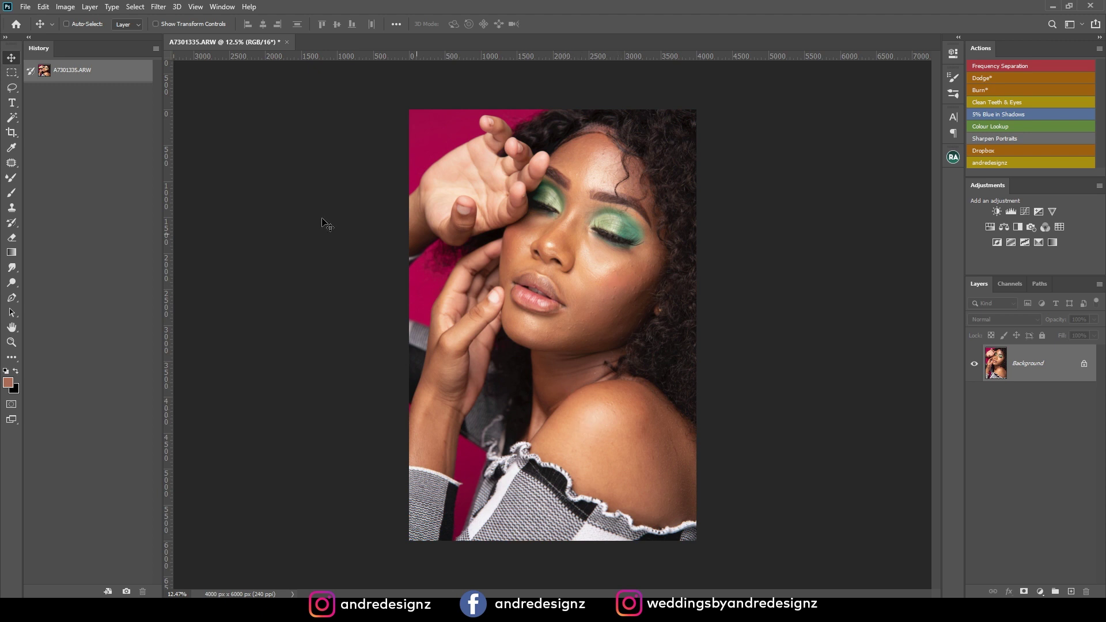
Crop the portrait to the 4 : 5 (8 : 10) aspect ratio at the full image width.
{"action": "left_click", "coordinate": [12, 133]}
{"action": "left_click", "coordinate": [106, 27]}
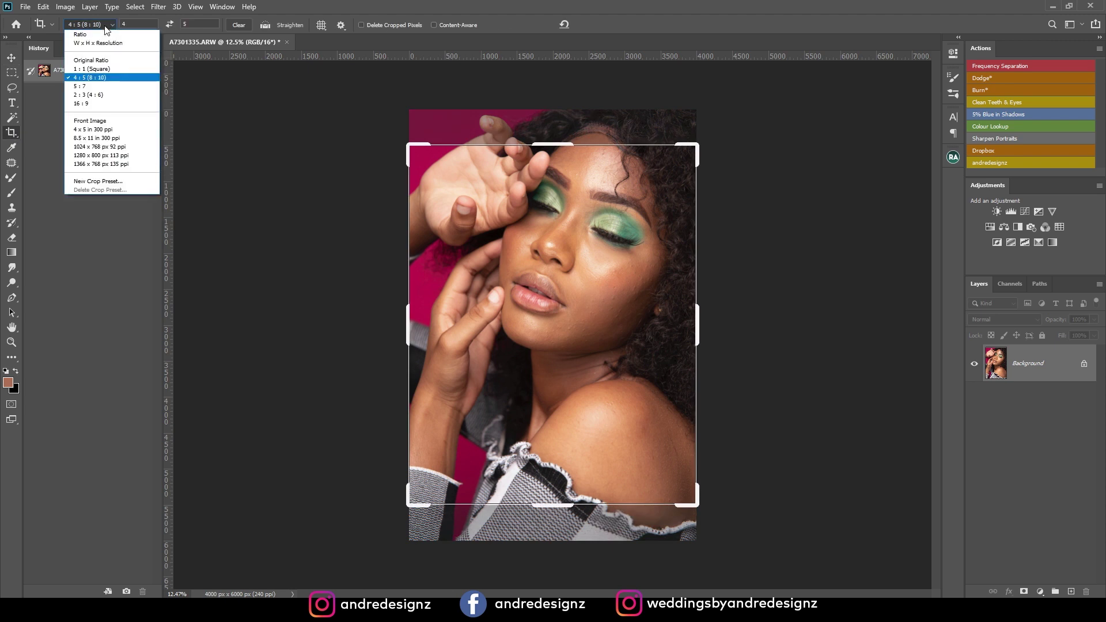
{"action": "left_click", "coordinate": [118, 77]}
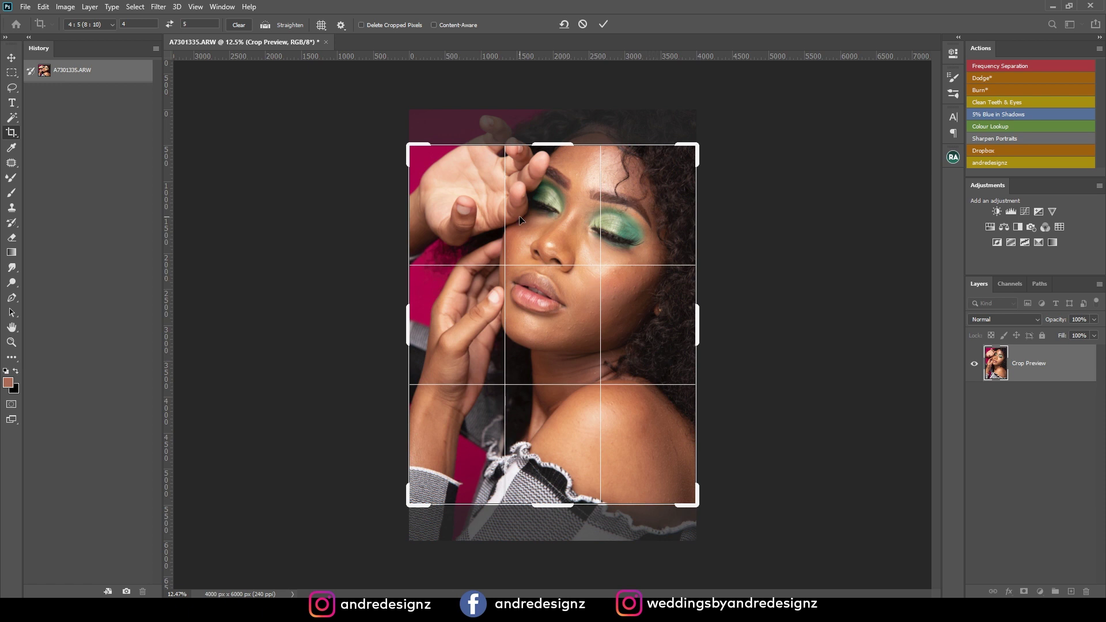
{"action": "key", "text": "Return"}
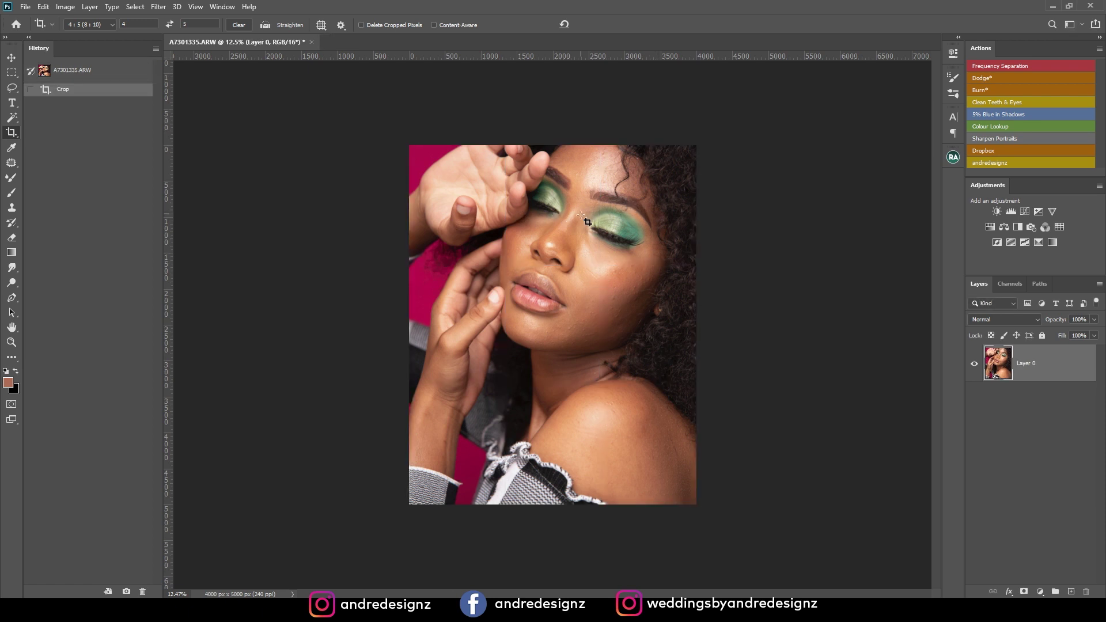
Duplicate the cropped photo layer and convert the copy into the locked Background beneath Layer 0.
{"action": "scroll", "coordinate": [583, 218], "scroll_direction": "up", "scroll_amount": 5}
{"action": "scroll", "coordinate": [594, 208], "scroll_direction": "down", "scroll_amount": 5}
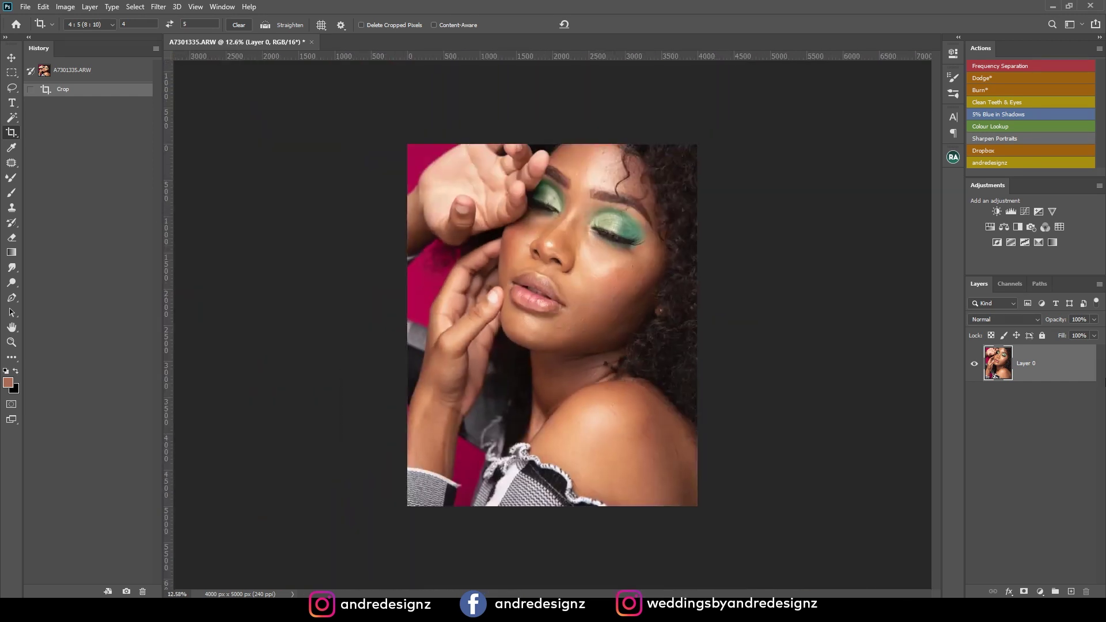
{"action": "left_click_drag", "start_coordinate": [1047, 369], "coordinate": [1072, 591]}
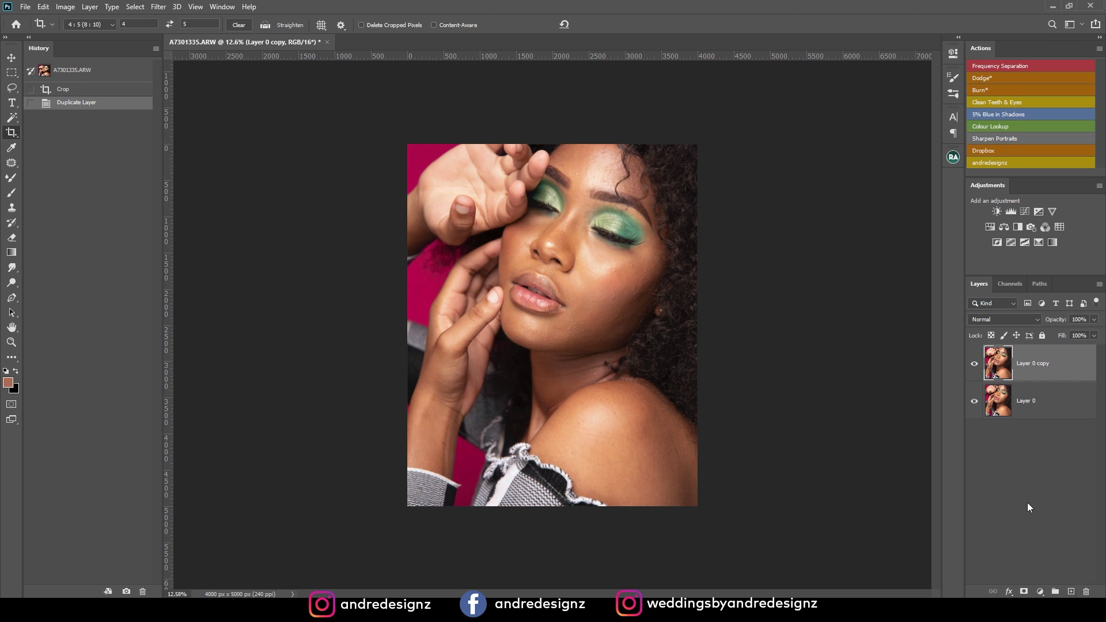
{"action": "key", "text": "F2"}
{"action": "left_click", "coordinate": [1030, 365]}
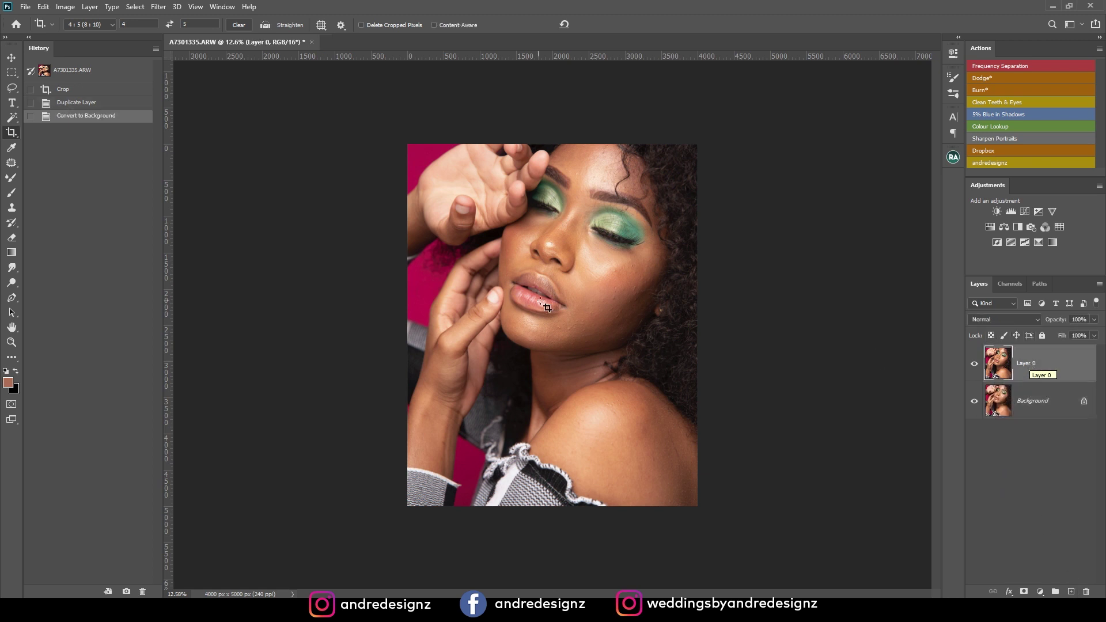
Use the Patch tool on Layer 0 to remove small bumps from the upper outer cheek near the hair.
{"action": "scroll", "coordinate": [546, 306], "scroll_direction": "up", "scroll_amount": 3}
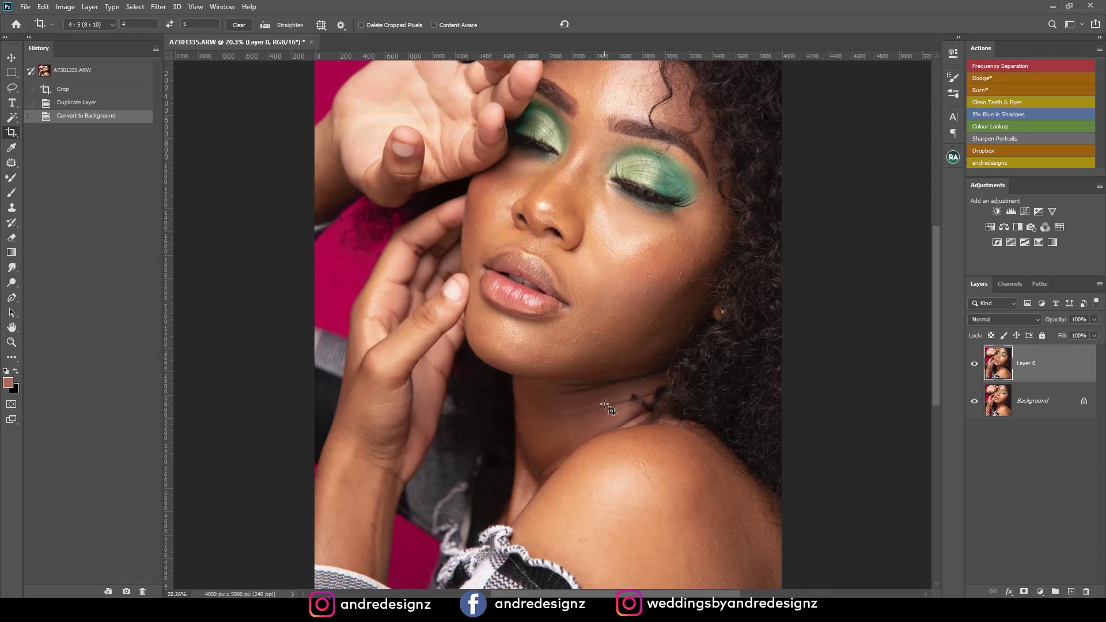
{"action": "scroll", "coordinate": [580, 407], "scroll_direction": "down", "scroll_amount": 1}
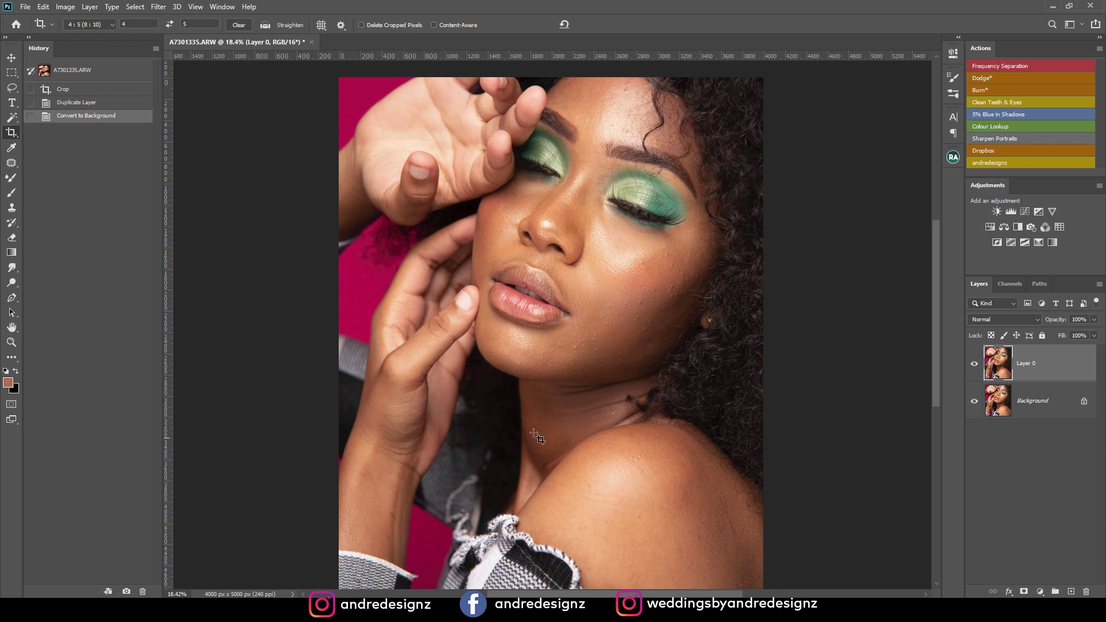
{"action": "scroll", "coordinate": [534, 436], "scroll_direction": "up", "scroll_amount": 8}
{"action": "scroll", "coordinate": [512, 271], "scroll_direction": "up", "scroll_amount": 2}
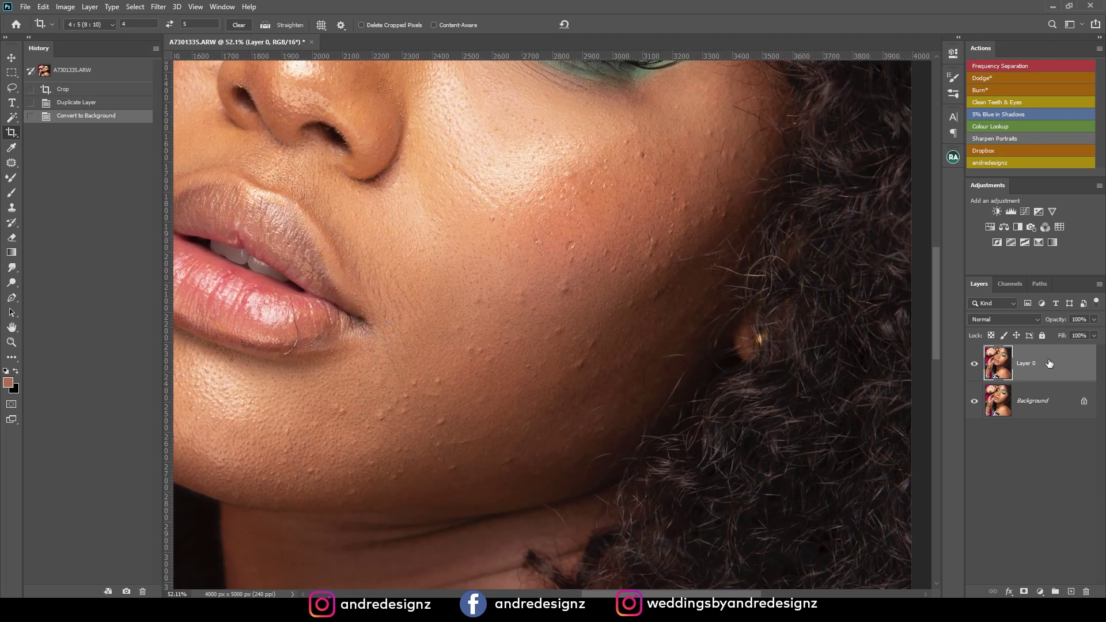
{"action": "key", "text": "j"}
{"action": "left_click_drag", "start_coordinate": [646, 147], "coordinate": [646, 150]}
{"action": "left_click_drag", "start_coordinate": [644, 153], "coordinate": [643, 177]}
{"action": "left_click_drag", "start_coordinate": [667, 176], "coordinate": [665, 178]}
{"action": "left_click_drag", "start_coordinate": [663, 182], "coordinate": [646, 200]}
{"action": "mouse_move", "coordinate": [684, 184]}
{"action": "left_mouse_down"}
{"action": "mouse_move", "coordinate": [667, 196]}
{"action": "mouse_move", "coordinate": [690, 191]}
{"action": "left_mouse_up"}
{"action": "mouse_move", "coordinate": [684, 193]}
{"action": "left_mouse_down"}
{"action": "mouse_move", "coordinate": [653, 207]}
{"action": "mouse_move", "coordinate": [686, 208]}
{"action": "left_mouse_up"}
{"action": "key", "text": "ctrl+d"}
{"action": "mouse_move", "coordinate": [683, 211]}
{"action": "left_mouse_down"}
{"action": "mouse_move", "coordinate": [658, 202]}
{"action": "mouse_move", "coordinate": [717, 224]}
{"action": "mouse_move", "coordinate": [704, 204]}
{"action": "left_mouse_up"}
{"action": "key", "text": "ctrl+d"}
{"action": "key", "text": "ctrl+d"}
Try to patch one more bump on the outer cheek beside the hairline.
{"action": "mouse_move", "coordinate": [703, 217]}
{"action": "left_mouse_down"}
{"action": "mouse_move", "coordinate": [695, 228]}
{"action": "mouse_move", "coordinate": [720, 205]}
{"action": "mouse_move", "coordinate": [676, 186]}
{"action": "left_mouse_up"}
{"action": "key", "text": "ctrl+d"}
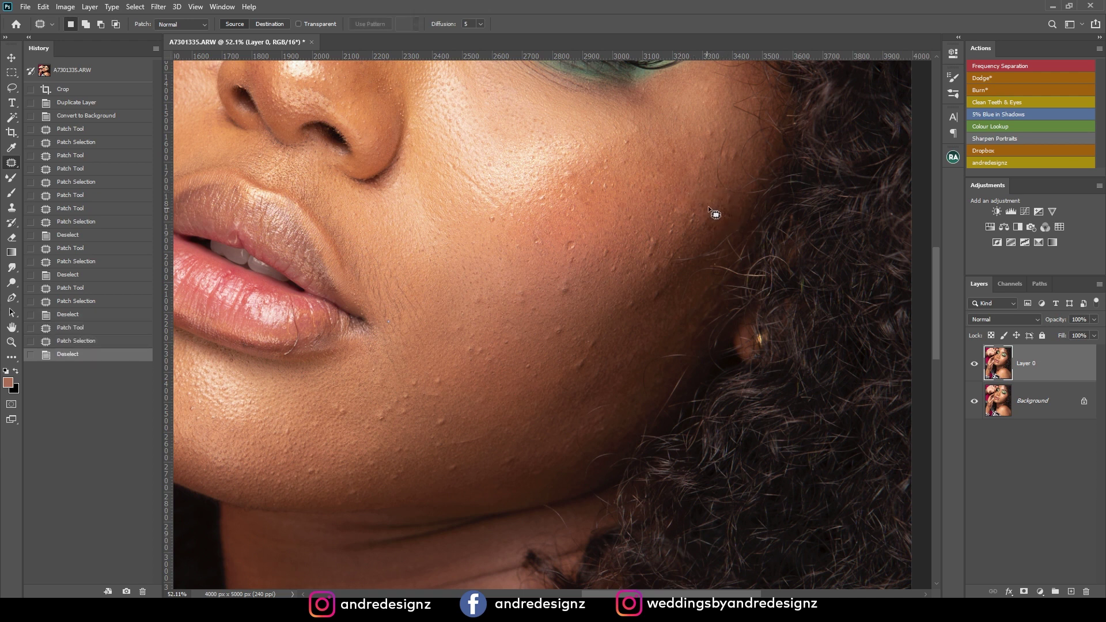
{"action": "key", "text": "ctrl+z"}
{"action": "key", "text": "ctrl+z"}
{"action": "key", "text": "ctrl+z"}
Patch away the bumps across the middle of the cheek and down toward the jaw.
{"action": "left_click_drag", "start_coordinate": [577, 283], "coordinate": [578, 284]}
{"action": "mouse_move", "coordinate": [576, 289]}
{"action": "left_mouse_down"}
{"action": "mouse_move", "coordinate": [583, 317]}
{"action": "mouse_move", "coordinate": [545, 328]}
{"action": "mouse_move", "coordinate": [575, 328]}
{"action": "left_mouse_up"}
{"action": "key", "text": "ctrl+d"}
{"action": "mouse_move", "coordinate": [569, 329]}
{"action": "left_mouse_down"}
{"action": "mouse_move", "coordinate": [584, 314]}
{"action": "mouse_move", "coordinate": [569, 326]}
{"action": "left_mouse_up"}
{"action": "key", "text": "ctrl+d"}
{"action": "left_click_drag", "start_coordinate": [562, 331], "coordinate": [576, 324]}
{"action": "left_click", "coordinate": [582, 332]}
{"action": "left_click_drag", "start_coordinate": [545, 369], "coordinate": [541, 366]}
{"action": "mouse_move", "coordinate": [541, 366]}
{"action": "left_mouse_down"}
{"action": "mouse_move", "coordinate": [500, 360]}
{"action": "mouse_move", "coordinate": [495, 345]}
{"action": "left_mouse_up"}
{"action": "key", "text": "ctrl+d"}
{"action": "mouse_move", "coordinate": [489, 351]}
{"action": "left_mouse_down"}
{"action": "mouse_move", "coordinate": [519, 364]}
{"action": "mouse_move", "coordinate": [516, 336]}
{"action": "left_mouse_up"}
{"action": "key", "text": "ctrl+d"}
{"action": "mouse_move", "coordinate": [520, 286]}
{"action": "left_mouse_down"}
{"action": "mouse_move", "coordinate": [530, 291]}
{"action": "mouse_move", "coordinate": [512, 281]}
{"action": "left_mouse_up"}
{"action": "mouse_move", "coordinate": [484, 277]}
{"action": "left_mouse_down"}
{"action": "mouse_move", "coordinate": [500, 300]}
{"action": "mouse_move", "coordinate": [470, 311]}
{"action": "mouse_move", "coordinate": [472, 338]}
{"action": "mouse_move", "coordinate": [443, 338]}
{"action": "left_mouse_up"}
{"action": "key", "text": "ctrl+d"}
{"action": "key", "text": "ctrl+d"}
Patch the blemishes on the cheek beside the corner of the mouth.
{"action": "left_click_drag", "start_coordinate": [381, 316], "coordinate": [403, 323]}
{"action": "left_click_drag", "start_coordinate": [397, 325], "coordinate": [421, 337]}
{"action": "key", "text": "ctrl+d"}
{"action": "left_click_drag", "start_coordinate": [444, 330], "coordinate": [442, 257]}
{"action": "left_click_drag", "start_coordinate": [438, 300], "coordinate": [453, 310]}
{"action": "mouse_move", "coordinate": [444, 303]}
{"action": "left_mouse_down"}
{"action": "mouse_move", "coordinate": [470, 294]}
{"action": "mouse_move", "coordinate": [442, 323]}
{"action": "left_mouse_up"}
{"action": "key", "text": "ctrl+d"}
{"action": "mouse_move", "coordinate": [445, 320]}
{"action": "left_mouse_down"}
{"action": "mouse_move", "coordinate": [473, 314]}
{"action": "mouse_move", "coordinate": [458, 327]}
{"action": "left_mouse_up"}
{"action": "key", "text": "ctrl+d"}
{"action": "left_click_drag", "start_coordinate": [439, 331], "coordinate": [469, 309]}
{"action": "key", "text": "ctrl+d"}
Patch the bumps on the lower cheek, below the level of the mouth corner.
{"action": "left_click_drag", "start_coordinate": [438, 356], "coordinate": [445, 352]}
{"action": "mouse_move", "coordinate": [441, 348]}
{"action": "left_mouse_down"}
{"action": "mouse_move", "coordinate": [457, 338]}
{"action": "mouse_move", "coordinate": [452, 370]}
{"action": "mouse_move", "coordinate": [446, 361]}
{"action": "left_mouse_up"}
{"action": "key", "text": "ctrl+d"}
{"action": "mouse_move", "coordinate": [443, 368]}
{"action": "left_mouse_down"}
{"action": "mouse_move", "coordinate": [464, 347]}
{"action": "mouse_move", "coordinate": [467, 400]}
{"action": "mouse_move", "coordinate": [474, 387]}
{"action": "left_mouse_up"}
{"action": "key", "text": "ctrl+d"}
{"action": "mouse_move", "coordinate": [464, 387]}
{"action": "left_mouse_down"}
{"action": "mouse_move", "coordinate": [497, 359]}
{"action": "mouse_move", "coordinate": [464, 325]}
{"action": "mouse_move", "coordinate": [519, 312]}
{"action": "mouse_move", "coordinate": [580, 291]}
{"action": "left_mouse_up"}
{"action": "key", "text": "ctrl+d"}
{"action": "key", "text": "ctrl+d"}
{"action": "key", "text": "ctrl+d"}
{"action": "key", "text": "ctrl+d"}
Patch the remaining spots on the reddish centre of the cheek, level with the upper lip.
{"action": "left_click_drag", "start_coordinate": [580, 291], "coordinate": [599, 270]}
{"action": "mouse_move", "coordinate": [599, 258]}
{"action": "left_mouse_down"}
{"action": "mouse_move", "coordinate": [599, 277]}
{"action": "mouse_move", "coordinate": [600, 260]}
{"action": "left_mouse_up"}
{"action": "mouse_move", "coordinate": [595, 266]}
{"action": "left_mouse_down"}
{"action": "mouse_move", "coordinate": [598, 248]}
{"action": "mouse_move", "coordinate": [639, 242]}
{"action": "mouse_move", "coordinate": [636, 222]}
{"action": "left_mouse_up"}
{"action": "key", "text": "ctrl+d"}
{"action": "mouse_move", "coordinate": [637, 221]}
{"action": "left_mouse_down"}
{"action": "mouse_move", "coordinate": [642, 210]}
{"action": "mouse_move", "coordinate": [644, 226]}
{"action": "left_mouse_up"}
{"action": "key", "text": "ctrl+d"}
{"action": "left_click_drag", "start_coordinate": [634, 230], "coordinate": [623, 240]}
{"action": "key", "text": "ctrl+d"}
Patch the small bumps on the cheekbone below the outer corner of the eye.
{"action": "mouse_move", "coordinate": [651, 157]}
{"action": "left_mouse_down"}
{"action": "mouse_move", "coordinate": [639, 182]}
{"action": "mouse_move", "coordinate": [663, 167]}
{"action": "left_mouse_up"}
{"action": "mouse_move", "coordinate": [653, 170]}
{"action": "left_mouse_down"}
{"action": "mouse_move", "coordinate": [652, 151]}
{"action": "mouse_move", "coordinate": [674, 153]}
{"action": "mouse_move", "coordinate": [679, 167]}
{"action": "mouse_move", "coordinate": [695, 141]}
{"action": "left_mouse_up"}
{"action": "key", "text": "ctrl+d"}
{"action": "key", "text": "ctrl+d"}
{"action": "mouse_move", "coordinate": [696, 146]}
{"action": "left_mouse_down"}
{"action": "mouse_move", "coordinate": [695, 159]}
{"action": "mouse_move", "coordinate": [708, 134]}
{"action": "mouse_move", "coordinate": [718, 143]}
{"action": "left_mouse_up"}
{"action": "key", "text": "ctrl+d"}
{"action": "left_click_drag", "start_coordinate": [712, 139], "coordinate": [698, 171]}
{"action": "key", "text": "ctrl+d"}
{"action": "key", "text": "ctrl+d"}
{"action": "key", "text": "ctrl+d"}
Examine the skin texture and stray hairs on the outer cheek beside the ear at high magnification.
{"action": "key", "text": "ctrl+plus"}
{"action": "key", "text": "ctrl+plus"}
{"action": "key", "text": "ctrl+plus"}
{"action": "key", "text": "ctrl+plus"}
{"action": "left_click_drag", "start_coordinate": [773, 121], "coordinate": [507, 374]}
{"action": "left_click_drag", "start_coordinate": [760, 86], "coordinate": [490, 351]}
{"action": "left_click_drag", "start_coordinate": [729, 115], "coordinate": [569, 254]}
{"action": "key", "text": "ctrl+minus"}
{"action": "key", "text": "ctrl+minus"}
{"action": "key", "text": "ctrl+minus"}
{"action": "key", "text": "ctrl+minus"}
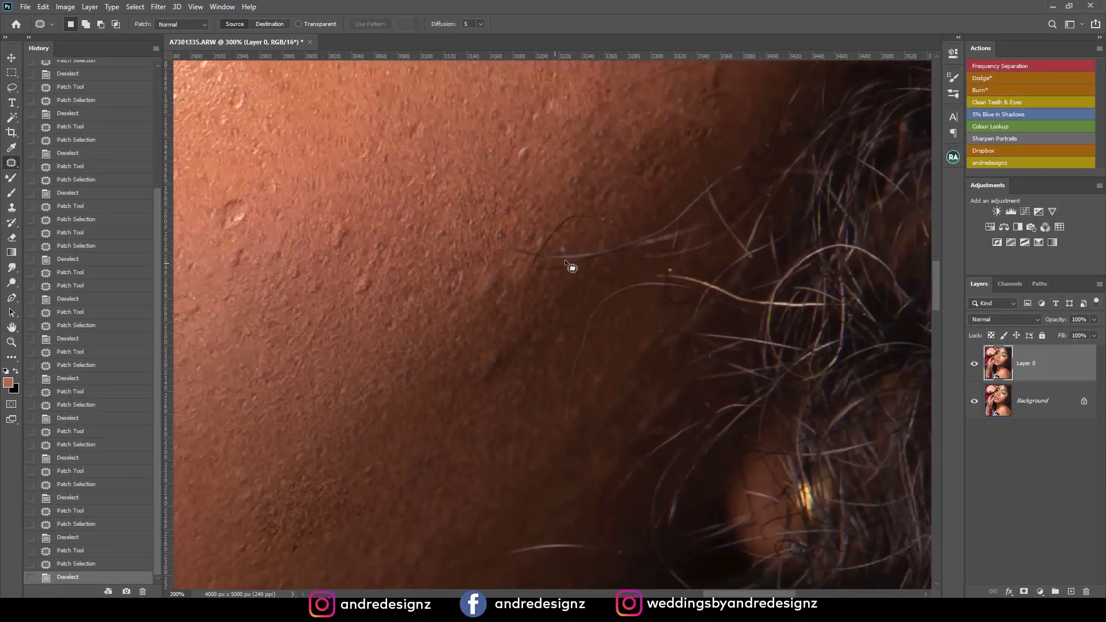
Patch the blemishes on the shaded outer cheek in front of the ear and hairline.
{"action": "left_click_drag", "start_coordinate": [626, 224], "coordinate": [632, 212]}
{"action": "left_click_drag", "start_coordinate": [624, 219], "coordinate": [610, 225]}
{"action": "key", "text": "ctrl+d"}
{"action": "mouse_move", "coordinate": [583, 262]}
{"action": "left_mouse_down"}
{"action": "mouse_move", "coordinate": [597, 245]}
{"action": "mouse_move", "coordinate": [569, 263]}
{"action": "mouse_move", "coordinate": [546, 245]}
{"action": "left_mouse_up"}
{"action": "key", "text": "ctrl+d"}
{"action": "key", "text": "ctrl+d"}
{"action": "key", "text": "ctrl+d"}
{"action": "left_click_drag", "start_coordinate": [544, 251], "coordinate": [555, 267]}
{"action": "key", "text": "ctrl+d"}
{"action": "left_click_drag", "start_coordinate": [552, 224], "coordinate": [572, 258]}
{"action": "key", "text": "ctrl+d"}
{"action": "left_click_drag", "start_coordinate": [571, 260], "coordinate": [568, 260]}
{"action": "key", "text": "ctrl+d"}
{"action": "left_click_drag", "start_coordinate": [538, 344], "coordinate": [534, 333]}
{"action": "left_click_drag", "start_coordinate": [530, 342], "coordinate": [525, 357]}
{"action": "key", "text": "ctrl+d"}
{"action": "left_click_drag", "start_coordinate": [482, 311], "coordinate": [464, 287]}
{"action": "key", "text": "ctrl+d"}
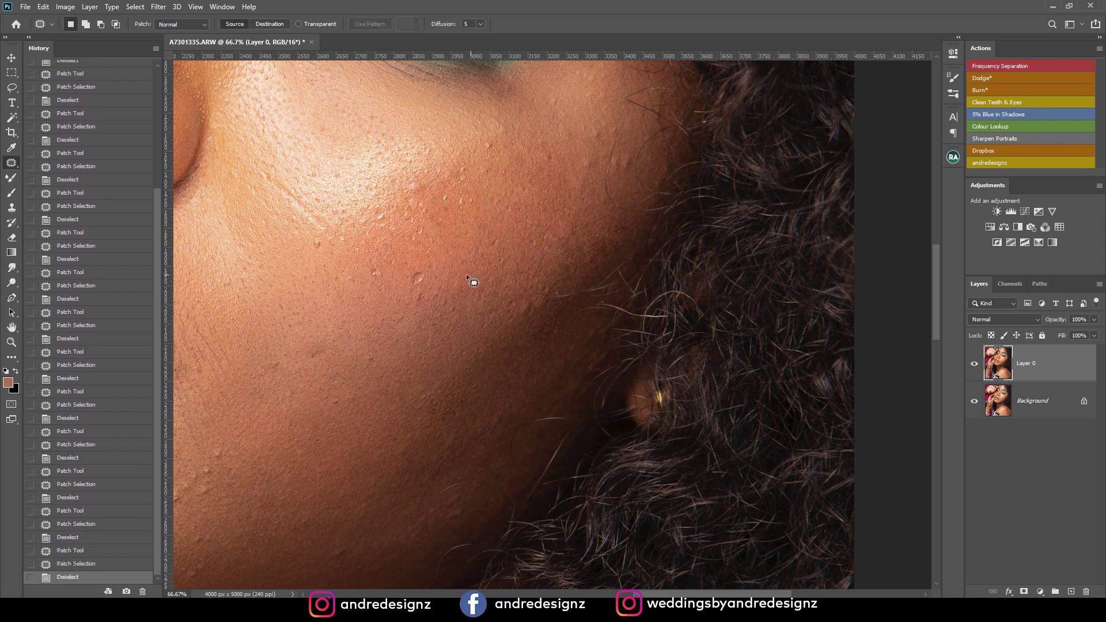
Patch the raised bumps on the inner and middle cheek, just below the bright highlight.
{"action": "left_click_drag", "start_coordinate": [407, 277], "coordinate": [430, 278]}
{"action": "mouse_move", "coordinate": [423, 278]}
{"action": "left_mouse_down"}
{"action": "mouse_move", "coordinate": [449, 282]}
{"action": "mouse_move", "coordinate": [424, 293]}
{"action": "left_mouse_up"}
{"action": "key", "text": "ctrl+d"}
{"action": "left_click_drag", "start_coordinate": [420, 296], "coordinate": [412, 313]}
{"action": "key", "text": "ctrl+d"}
{"action": "mouse_move", "coordinate": [377, 267]}
{"action": "left_mouse_down"}
{"action": "mouse_move", "coordinate": [364, 273]}
{"action": "mouse_move", "coordinate": [376, 274]}
{"action": "left_mouse_up"}
{"action": "left_click_drag", "start_coordinate": [374, 274], "coordinate": [383, 291]}
{"action": "key", "text": "ctrl+d"}
{"action": "left_click_drag", "start_coordinate": [314, 236], "coordinate": [331, 253]}
{"action": "left_click_drag", "start_coordinate": [321, 243], "coordinate": [320, 253]}
{"action": "left_click_drag", "start_coordinate": [339, 232], "coordinate": [353, 245]}
{"action": "left_click_drag", "start_coordinate": [350, 240], "coordinate": [352, 258]}
Patch the bumps along the outer edge of the cheek's bright highlight.
{"action": "left_click_drag", "start_coordinate": [421, 181], "coordinate": [436, 176]}
{"action": "key", "text": "ctrl+d"}
{"action": "left_click_drag", "start_coordinate": [483, 138], "coordinate": [499, 148]}
{"action": "mouse_move", "coordinate": [495, 146]}
{"action": "left_mouse_down"}
{"action": "mouse_move", "coordinate": [511, 165]}
{"action": "mouse_move", "coordinate": [501, 171]}
{"action": "left_mouse_up"}
{"action": "key", "text": "ctrl+d"}
{"action": "key", "text": "ctrl+d"}
{"action": "mouse_move", "coordinate": [489, 168]}
{"action": "left_mouse_down"}
{"action": "mouse_move", "coordinate": [471, 182]}
{"action": "mouse_move", "coordinate": [478, 171]}
{"action": "mouse_move", "coordinate": [468, 170]}
{"action": "left_mouse_up"}
{"action": "left_click_drag", "start_coordinate": [467, 172], "coordinate": [483, 173]}
{"action": "mouse_move", "coordinate": [551, 147]}
{"action": "left_mouse_down"}
{"action": "mouse_move", "coordinate": [544, 163]}
{"action": "mouse_move", "coordinate": [556, 156]}
{"action": "left_mouse_up"}
{"action": "left_click_drag", "start_coordinate": [551, 158], "coordinate": [589, 159]}
{"action": "mouse_move", "coordinate": [589, 157]}
{"action": "left_mouse_down"}
{"action": "mouse_move", "coordinate": [603, 162]}
{"action": "mouse_move", "coordinate": [561, 170]}
{"action": "left_mouse_up"}
Patch the remaining bumps on the outer cheekbone between the highlight and the hairline.
{"action": "left_click_drag", "start_coordinate": [634, 153], "coordinate": [634, 156]}
{"action": "left_click_drag", "start_coordinate": [629, 160], "coordinate": [631, 184]}
{"action": "key", "text": "ctrl+d"}
{"action": "mouse_move", "coordinate": [601, 130]}
{"action": "left_mouse_down"}
{"action": "mouse_move", "coordinate": [599, 140]}
{"action": "mouse_move", "coordinate": [620, 122]}
{"action": "left_mouse_up"}
{"action": "mouse_move", "coordinate": [623, 121]}
{"action": "left_mouse_down"}
{"action": "mouse_move", "coordinate": [609, 126]}
{"action": "mouse_move", "coordinate": [629, 126]}
{"action": "left_mouse_up"}
{"action": "left_click_drag", "start_coordinate": [620, 124], "coordinate": [604, 108]}
{"action": "mouse_move", "coordinate": [596, 144]}
{"action": "left_mouse_down"}
{"action": "mouse_move", "coordinate": [589, 167]}
{"action": "mouse_move", "coordinate": [608, 154]}
{"action": "left_mouse_up"}
{"action": "left_click_drag", "start_coordinate": [603, 156], "coordinate": [588, 140]}
{"action": "left_click_drag", "start_coordinate": [594, 180], "coordinate": [580, 202]}
{"action": "left_click_drag", "start_coordinate": [578, 197], "coordinate": [575, 178]}
{"action": "mouse_move", "coordinate": [582, 202]}
{"action": "left_mouse_down"}
{"action": "mouse_move", "coordinate": [591, 211]}
{"action": "mouse_move", "coordinate": [555, 237]}
{"action": "mouse_move", "coordinate": [580, 233]}
{"action": "left_mouse_up"}
{"action": "mouse_move", "coordinate": [572, 231]}
{"action": "left_mouse_down"}
{"action": "mouse_move", "coordinate": [550, 210]}
{"action": "mouse_move", "coordinate": [591, 238]}
{"action": "left_mouse_up"}
{"action": "key", "text": "ctrl+d"}
{"action": "left_click_drag", "start_coordinate": [586, 235], "coordinate": [567, 244]}
{"action": "key", "text": "ctrl+d"}
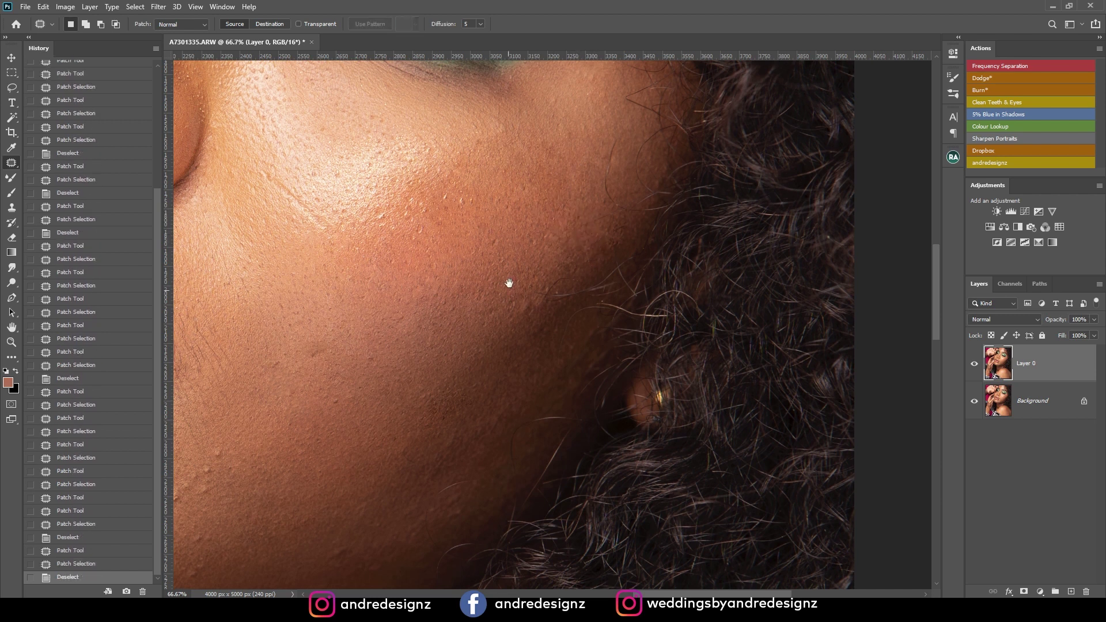
{"action": "left_click_drag", "start_coordinate": [508, 292], "coordinate": [587, 152]}
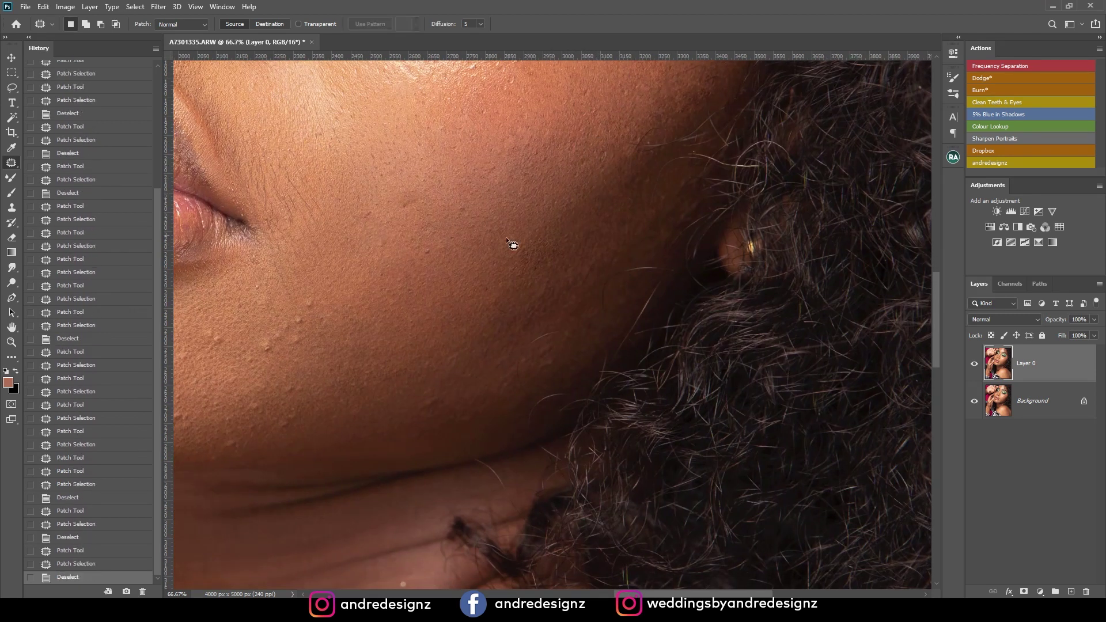
Patch the cluster of raised bumps on the lower cheek between the mouth corner and the jawline.
{"action": "left_click_drag", "start_coordinate": [460, 253], "coordinate": [596, 184]}
{"action": "mouse_move", "coordinate": [440, 229]}
{"action": "left_mouse_down"}
{"action": "mouse_move", "coordinate": [475, 235]}
{"action": "mouse_move", "coordinate": [449, 257]}
{"action": "mouse_move", "coordinate": [455, 269]}
{"action": "mouse_move", "coordinate": [434, 255]}
{"action": "mouse_move", "coordinate": [446, 249]}
{"action": "mouse_move", "coordinate": [413, 282]}
{"action": "mouse_move", "coordinate": [422, 269]}
{"action": "mouse_move", "coordinate": [414, 230]}
{"action": "left_mouse_up"}
{"action": "key", "text": "ctrl+d"}
{"action": "key", "text": "ctrl+d"}
{"action": "key", "text": "ctrl+d"}
{"action": "key", "text": "ctrl+d"}
{"action": "mouse_move", "coordinate": [360, 256]}
{"action": "left_mouse_down"}
{"action": "mouse_move", "coordinate": [345, 278]}
{"action": "mouse_move", "coordinate": [360, 256]}
{"action": "left_mouse_up"}
{"action": "left_click_drag", "start_coordinate": [360, 269], "coordinate": [383, 267]}
{"action": "key", "text": "ctrl+d"}
{"action": "mouse_move", "coordinate": [437, 291]}
{"action": "left_mouse_down"}
{"action": "mouse_move", "coordinate": [442, 300]}
{"action": "mouse_move", "coordinate": [420, 274]}
{"action": "left_mouse_up"}
{"action": "key", "text": "ctrl+d"}
{"action": "left_click_drag", "start_coordinate": [420, 281], "coordinate": [438, 293]}
{"action": "key", "text": "ctrl+d"}
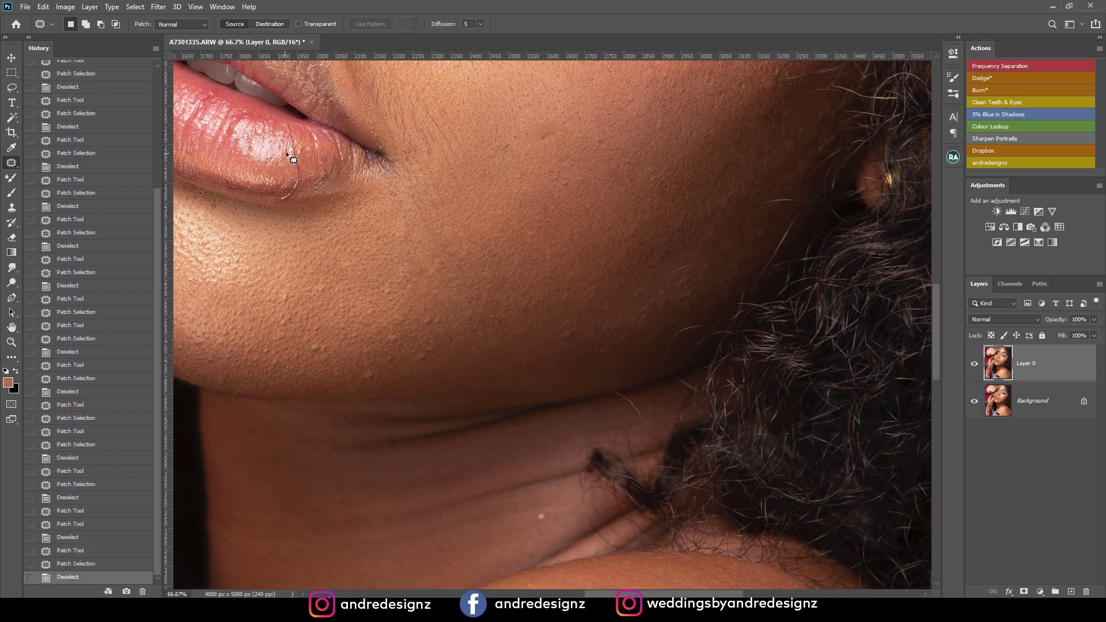
Patch the small marks on the lower lip near the mouth corner.
{"action": "mouse_move", "coordinate": [297, 157]}
{"action": "left_mouse_down"}
{"action": "mouse_move", "coordinate": [296, 188]}
{"action": "mouse_move", "coordinate": [279, 205]}
{"action": "mouse_move", "coordinate": [315, 190]}
{"action": "mouse_move", "coordinate": [312, 167]}
{"action": "left_mouse_up"}
{"action": "mouse_move", "coordinate": [290, 129]}
{"action": "left_mouse_down"}
{"action": "mouse_move", "coordinate": [277, 190]}
{"action": "mouse_move", "coordinate": [300, 198]}
{"action": "mouse_move", "coordinate": [290, 130]}
{"action": "left_mouse_up"}
{"action": "left_click_drag", "start_coordinate": [303, 172], "coordinate": [328, 171]}
{"action": "key", "text": "ctrl+d"}
{"action": "mouse_move", "coordinate": [287, 142]}
{"action": "left_mouse_down"}
{"action": "mouse_move", "coordinate": [316, 159]}
{"action": "mouse_move", "coordinate": [291, 146]}
{"action": "left_mouse_up"}
{"action": "key", "text": "ctrl+d"}
{"action": "left_click_drag", "start_coordinate": [291, 154], "coordinate": [304, 175]}
{"action": "key", "text": "ctrl+d"}
Patch the bumps along the lower edge of the jaw below the mouth corner.
{"action": "mouse_move", "coordinate": [443, 213]}
{"action": "left_mouse_down"}
{"action": "mouse_move", "coordinate": [518, 103]}
{"action": "mouse_move", "coordinate": [546, 84]}
{"action": "left_mouse_up"}
{"action": "left_click_drag", "start_coordinate": [512, 212], "coordinate": [498, 199]}
{"action": "key", "text": "ctrl+d"}
{"action": "mouse_move", "coordinate": [502, 209]}
{"action": "left_mouse_down"}
{"action": "mouse_move", "coordinate": [533, 196]}
{"action": "mouse_move", "coordinate": [542, 220]}
{"action": "left_mouse_up"}
{"action": "mouse_move", "coordinate": [408, 216]}
{"action": "left_mouse_down"}
{"action": "mouse_move", "coordinate": [429, 238]}
{"action": "mouse_move", "coordinate": [475, 244]}
{"action": "mouse_move", "coordinate": [484, 219]}
{"action": "mouse_move", "coordinate": [517, 235]}
{"action": "mouse_move", "coordinate": [538, 222]}
{"action": "left_mouse_up"}
{"action": "key", "text": "ctrl+d"}
{"action": "key", "text": "ctrl+d"}
{"action": "key", "text": "ctrl+d"}
Patch the remaining bumps on the upper cheek below the outer corner of the eye.
{"action": "mouse_move", "coordinate": [592, 213]}
{"action": "left_mouse_down"}
{"action": "mouse_move", "coordinate": [484, 247]}
{"action": "mouse_move", "coordinate": [377, 341]}
{"action": "left_mouse_up"}
{"action": "mouse_move", "coordinate": [459, 326]}
{"action": "left_mouse_down"}
{"action": "mouse_move", "coordinate": [474, 337]}
{"action": "mouse_move", "coordinate": [467, 355]}
{"action": "mouse_move", "coordinate": [472, 337]}
{"action": "mouse_move", "coordinate": [438, 339]}
{"action": "mouse_move", "coordinate": [421, 375]}
{"action": "mouse_move", "coordinate": [461, 370]}
{"action": "mouse_move", "coordinate": [496, 397]}
{"action": "left_mouse_up"}
{"action": "scroll", "coordinate": [530, 345], "scroll_direction": "up", "scroll_amount": 3}
{"action": "scroll", "coordinate": [535, 311], "scroll_direction": "left", "scroll_amount": 2}
{"action": "key", "text": "ctrl+d"}
{"action": "key", "text": "ctrl+d"}
{"action": "mouse_move", "coordinate": [620, 239]}
{"action": "left_mouse_down"}
{"action": "mouse_move", "coordinate": [583, 286]}
{"action": "mouse_move", "coordinate": [496, 461]}
{"action": "left_mouse_up"}
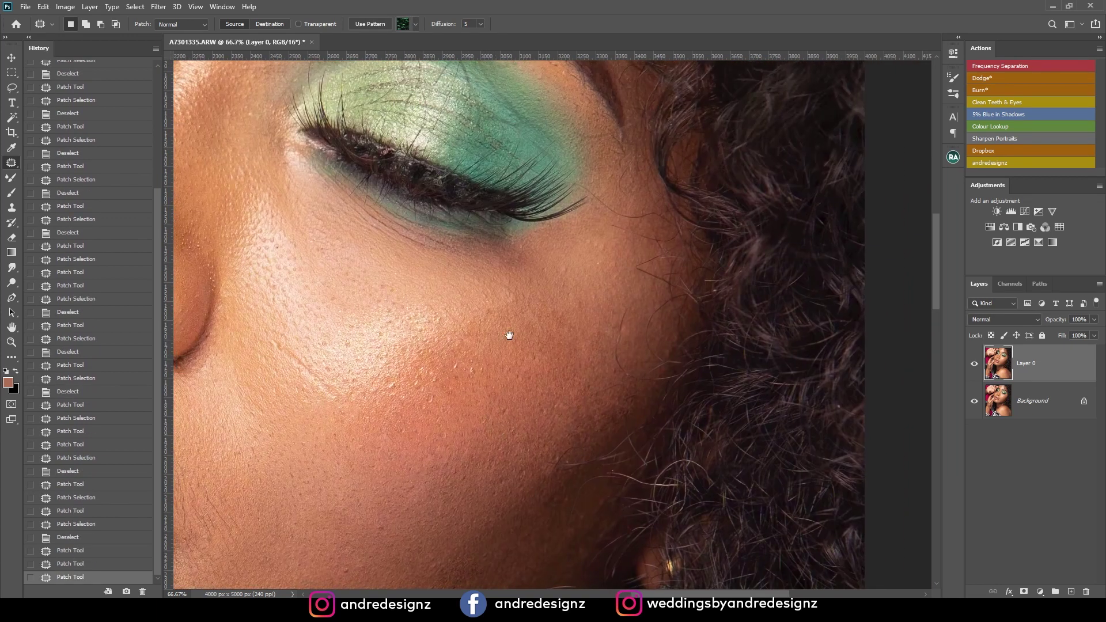
{"action": "left_click_drag", "start_coordinate": [545, 323], "coordinate": [540, 301]}
{"action": "left_click_drag", "start_coordinate": [536, 317], "coordinate": [510, 295]}
{"action": "key", "text": "ctrl+d"}
{"action": "key", "text": "ctrl+d"}
Patch the blemish on the skin beside the outer lash tips.
{"action": "mouse_move", "coordinate": [452, 232]}
{"action": "left_mouse_down"}
{"action": "mouse_move", "coordinate": [521, 210]}
{"action": "mouse_move", "coordinate": [558, 296]}
{"action": "mouse_move", "coordinate": [484, 288]}
{"action": "left_mouse_up"}
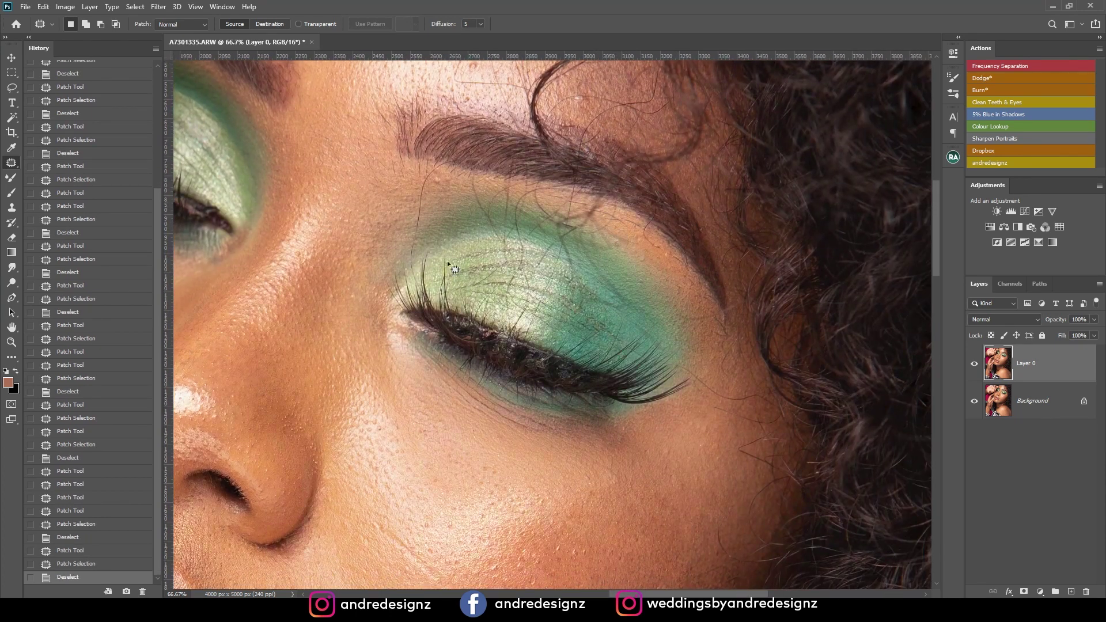
{"action": "mouse_move", "coordinate": [677, 362]}
{"action": "left_mouse_down"}
{"action": "mouse_move", "coordinate": [723, 380]}
{"action": "mouse_move", "coordinate": [718, 361]}
{"action": "left_mouse_up"}
{"action": "mouse_move", "coordinate": [718, 361]}
{"action": "left_mouse_down"}
{"action": "mouse_move", "coordinate": [706, 373]}
{"action": "mouse_move", "coordinate": [712, 357]}
{"action": "left_mouse_up"}
{"action": "left_click_drag", "start_coordinate": [712, 362], "coordinate": [727, 379]}
{"action": "key", "text": "ctrl+d"}
Patch the blemishes on the forehead above and between the eyebrows.
{"action": "left_click_drag", "start_coordinate": [567, 185], "coordinate": [576, 383]}
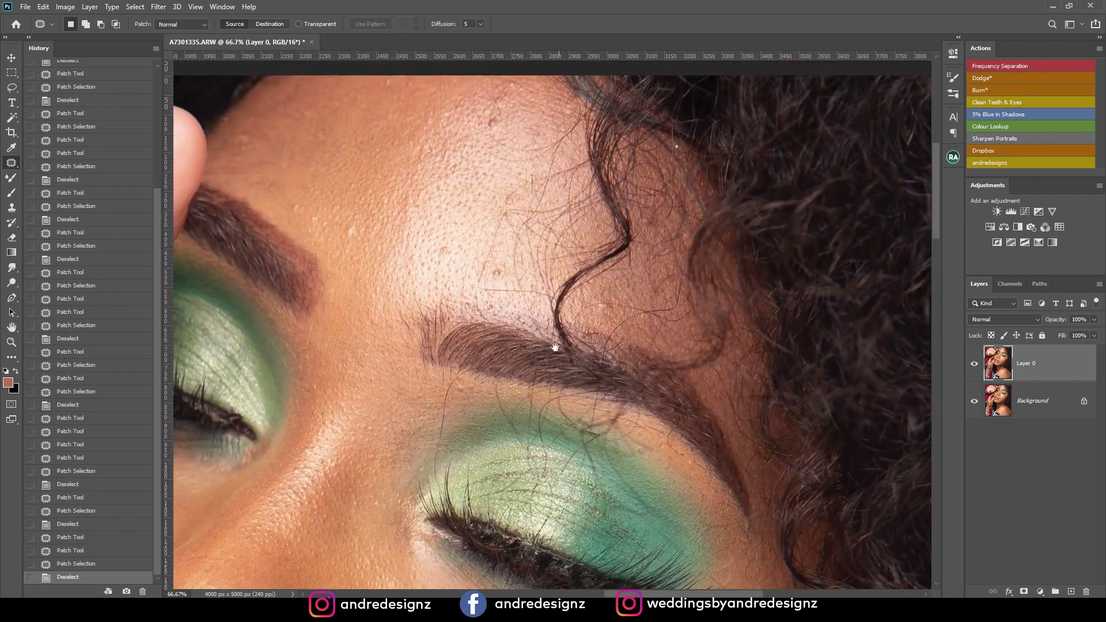
{"action": "left_click_drag", "start_coordinate": [352, 224], "coordinate": [354, 228]}
{"action": "left_click_drag", "start_coordinate": [349, 230], "coordinate": [356, 233]}
{"action": "key", "text": "ctrl+d"}
{"action": "mouse_move", "coordinate": [311, 206]}
{"action": "left_mouse_down"}
{"action": "mouse_move", "coordinate": [321, 217]}
{"action": "mouse_move", "coordinate": [308, 219]}
{"action": "mouse_move", "coordinate": [406, 120]}
{"action": "left_mouse_up"}
{"action": "key", "text": "ctrl+d"}
{"action": "key", "text": "ctrl+d"}
{"action": "key", "text": "ctrl+d"}
{"action": "mouse_move", "coordinate": [501, 113]}
{"action": "left_mouse_down"}
{"action": "mouse_move", "coordinate": [493, 121]}
{"action": "mouse_move", "coordinate": [530, 114]}
{"action": "left_mouse_up"}
{"action": "key", "text": "ctrl+d"}
Patch the spots beside the nostril and on the lower part of the cheek next to the hands.
{"action": "mouse_move", "coordinate": [398, 356]}
{"action": "left_mouse_down"}
{"action": "mouse_move", "coordinate": [460, 184]}
{"action": "mouse_move", "coordinate": [528, 187]}
{"action": "left_mouse_up"}
{"action": "left_click_drag", "start_coordinate": [305, 348], "coordinate": [502, 186]}
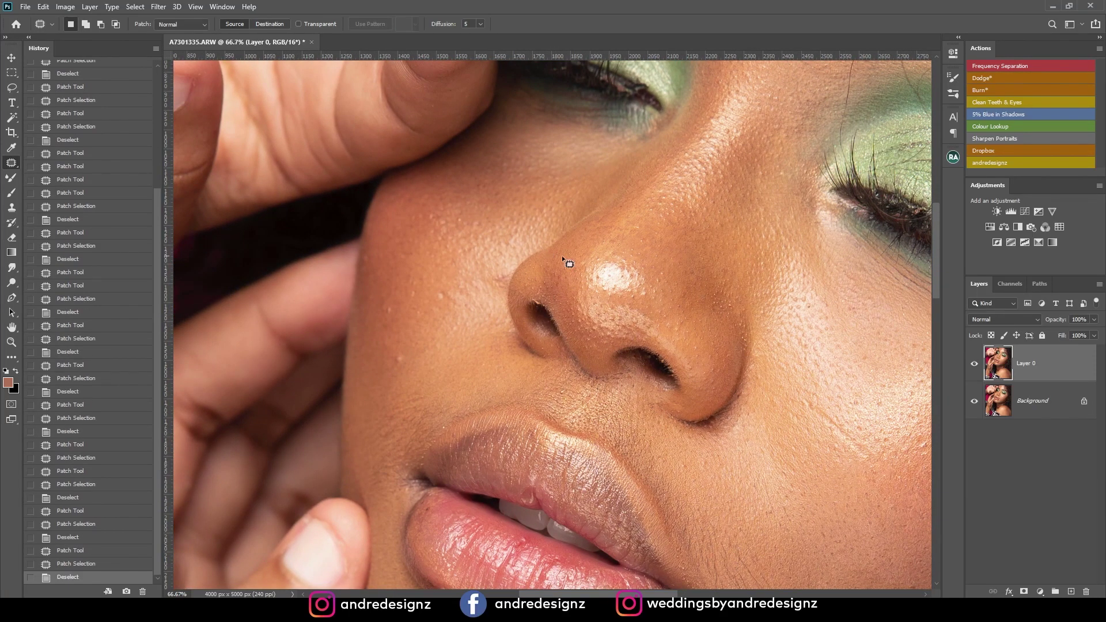
{"action": "left_click_drag", "start_coordinate": [563, 259], "coordinate": [553, 155]}
{"action": "mouse_move", "coordinate": [506, 190]}
{"action": "left_mouse_down"}
{"action": "mouse_move", "coordinate": [520, 197]}
{"action": "mouse_move", "coordinate": [510, 191]}
{"action": "left_mouse_up"}
{"action": "mouse_move", "coordinate": [518, 193]}
{"action": "left_mouse_down"}
{"action": "mouse_move", "coordinate": [526, 182]}
{"action": "mouse_move", "coordinate": [541, 195]}
{"action": "left_mouse_up"}
{"action": "key", "text": "ctrl+d"}
{"action": "mouse_move", "coordinate": [395, 259]}
{"action": "left_mouse_down"}
{"action": "mouse_move", "coordinate": [402, 265]}
{"action": "mouse_move", "coordinate": [374, 245]}
{"action": "left_mouse_up"}
{"action": "key", "text": "ctrl+d"}
{"action": "key", "text": "ctrl+d"}
Patch the remaining spots on the middle and outer edge of the cheek next to the hands.
{"action": "left_click_drag", "start_coordinate": [367, 198], "coordinate": [360, 202]}
{"action": "left_click_drag", "start_coordinate": [360, 202], "coordinate": [372, 226]}
{"action": "mouse_move", "coordinate": [422, 181]}
{"action": "left_mouse_down"}
{"action": "mouse_move", "coordinate": [401, 197]}
{"action": "mouse_move", "coordinate": [422, 182]}
{"action": "left_mouse_up"}
{"action": "left_click_drag", "start_coordinate": [415, 190], "coordinate": [435, 218]}
{"action": "key", "text": "ctrl+d"}
{"action": "mouse_move", "coordinate": [400, 167]}
{"action": "left_mouse_down"}
{"action": "mouse_move", "coordinate": [400, 197]}
{"action": "mouse_move", "coordinate": [401, 170]}
{"action": "left_mouse_up"}
{"action": "mouse_move", "coordinate": [398, 183]}
{"action": "left_mouse_down"}
{"action": "mouse_move", "coordinate": [406, 173]}
{"action": "mouse_move", "coordinate": [444, 200]}
{"action": "mouse_move", "coordinate": [432, 207]}
{"action": "left_mouse_up"}
{"action": "key", "text": "ctrl+d"}
{"action": "left_click_drag", "start_coordinate": [436, 218], "coordinate": [466, 236]}
{"action": "key", "text": "ctrl+d"}
Patch the blemish on the chin beside its bright highlight.
{"action": "mouse_move", "coordinate": [560, 411]}
{"action": "left_mouse_down"}
{"action": "mouse_move", "coordinate": [528, 215]}
{"action": "mouse_move", "coordinate": [455, 72]}
{"action": "left_mouse_up"}
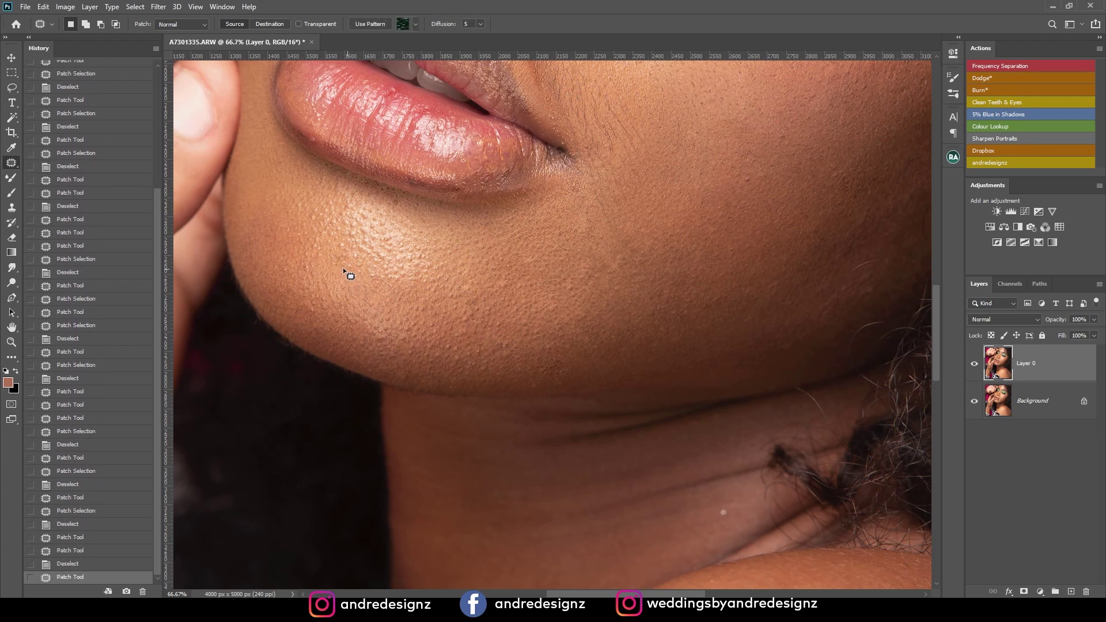
{"action": "mouse_move", "coordinate": [356, 276]}
{"action": "left_mouse_down"}
{"action": "mouse_move", "coordinate": [360, 267]}
{"action": "mouse_move", "coordinate": [357, 279]}
{"action": "left_mouse_up"}
{"action": "left_click_drag", "start_coordinate": [353, 273], "coordinate": [393, 286]}
{"action": "key", "text": "ctrl+d"}
Examine the skin close up, then compare the whole portrait with Layer 0 hidden and shown.
{"action": "key", "text": "ctrl+plus"}
{"action": "scroll", "coordinate": [562, 224], "scroll_direction": "down", "scroll_amount": 5}
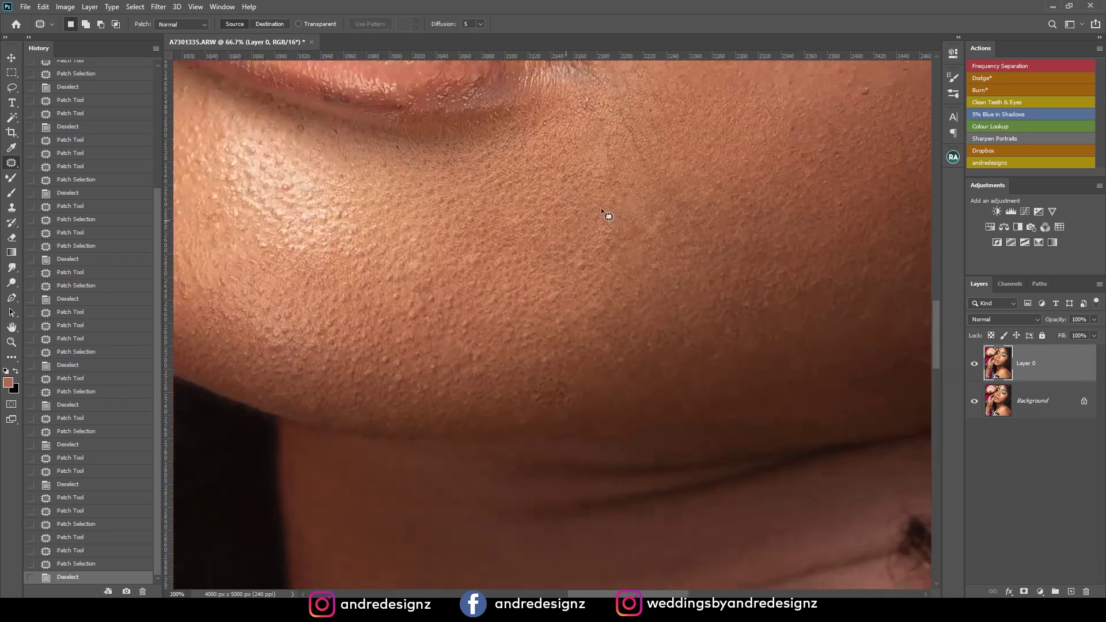
{"action": "scroll", "coordinate": [717, 204], "scroll_direction": "down", "scroll_amount": 1}
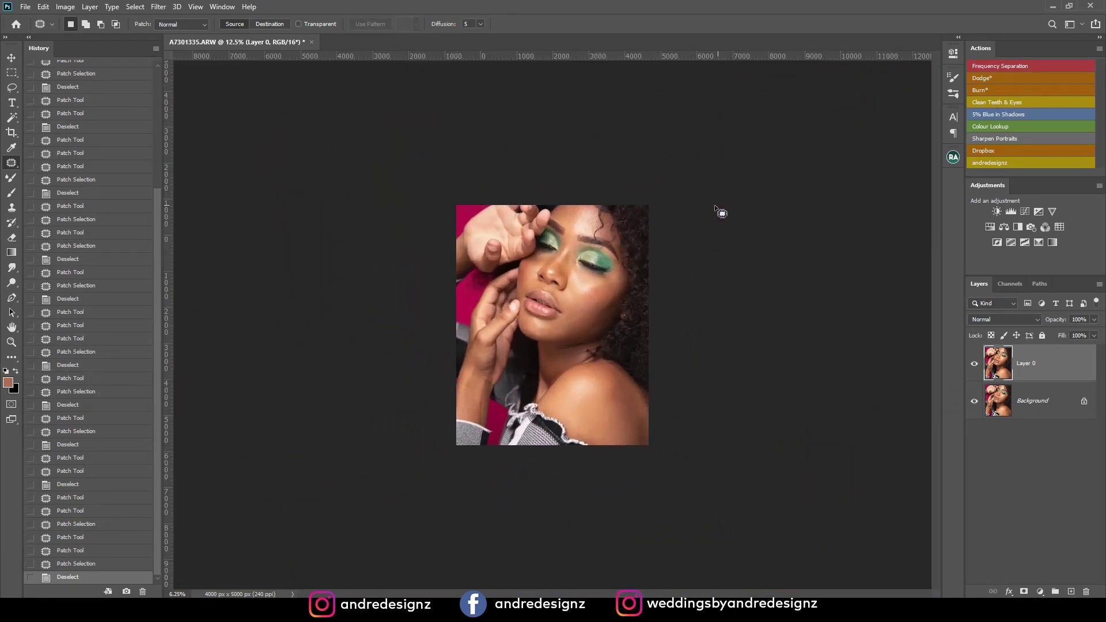
{"action": "scroll", "coordinate": [717, 205], "scroll_direction": "up", "scroll_amount": 3}
{"action": "scroll", "coordinate": [716, 208], "scroll_direction": "down", "scroll_amount": 1}
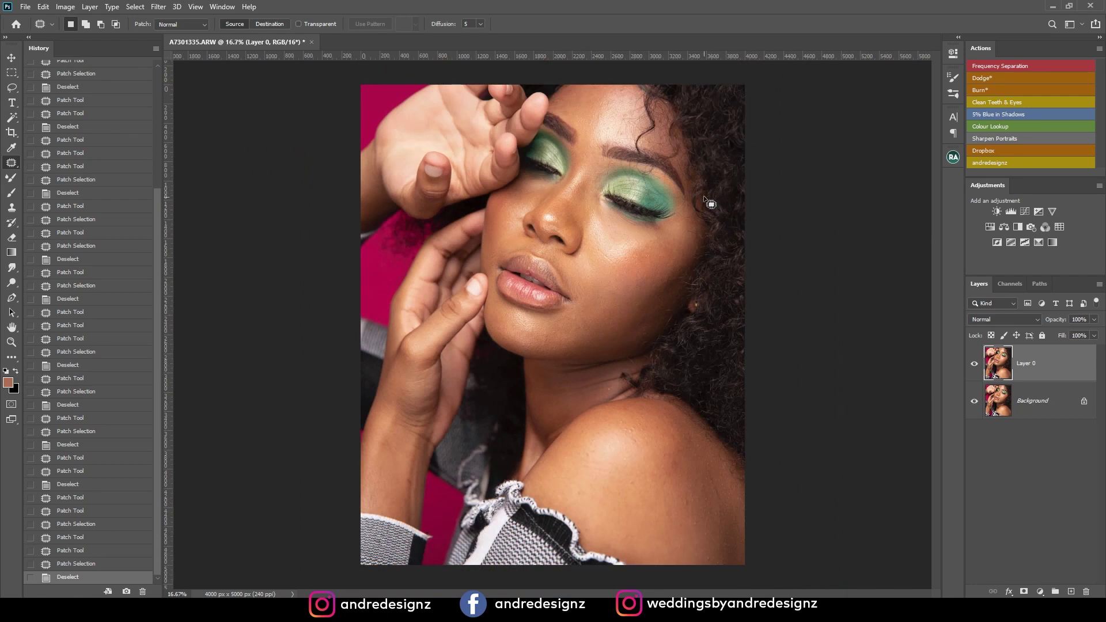
{"action": "left_click", "coordinate": [974, 363]}
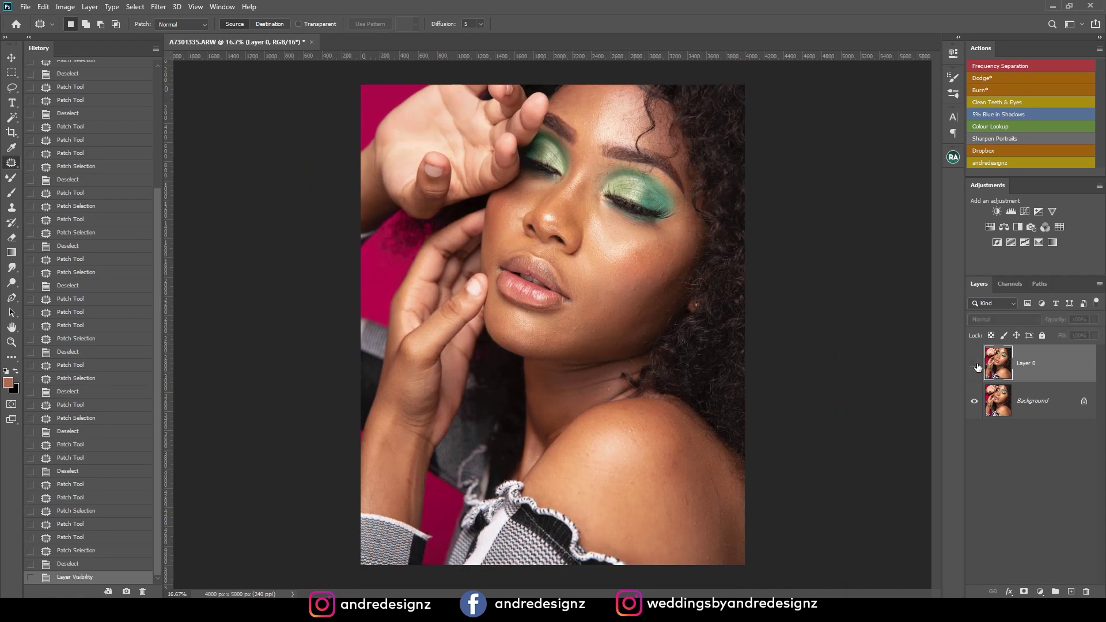
{"action": "left_click", "coordinate": [974, 363]}
Patch the visible spots on the neck, shoulder and forearm.
{"action": "left_click_drag", "start_coordinate": [609, 385], "coordinate": [606, 394]}
{"action": "key", "text": "ctrl+d"}
{"action": "mouse_move", "coordinate": [679, 461]}
{"action": "left_mouse_down"}
{"action": "mouse_move", "coordinate": [711, 500]}
{"action": "mouse_move", "coordinate": [727, 498]}
{"action": "mouse_move", "coordinate": [731, 516]}
{"action": "mouse_move", "coordinate": [703, 489]}
{"action": "mouse_move", "coordinate": [728, 521]}
{"action": "mouse_move", "coordinate": [685, 501]}
{"action": "left_mouse_up"}
{"action": "key", "text": "ctrl+d"}
{"action": "key", "text": "ctrl+d"}
{"action": "key", "text": "ctrl+d"}
{"action": "left_click_drag", "start_coordinate": [685, 501], "coordinate": [698, 515]}
{"action": "left_click_drag", "start_coordinate": [408, 475], "coordinate": [415, 436]}
{"action": "key", "text": "ctrl+d"}
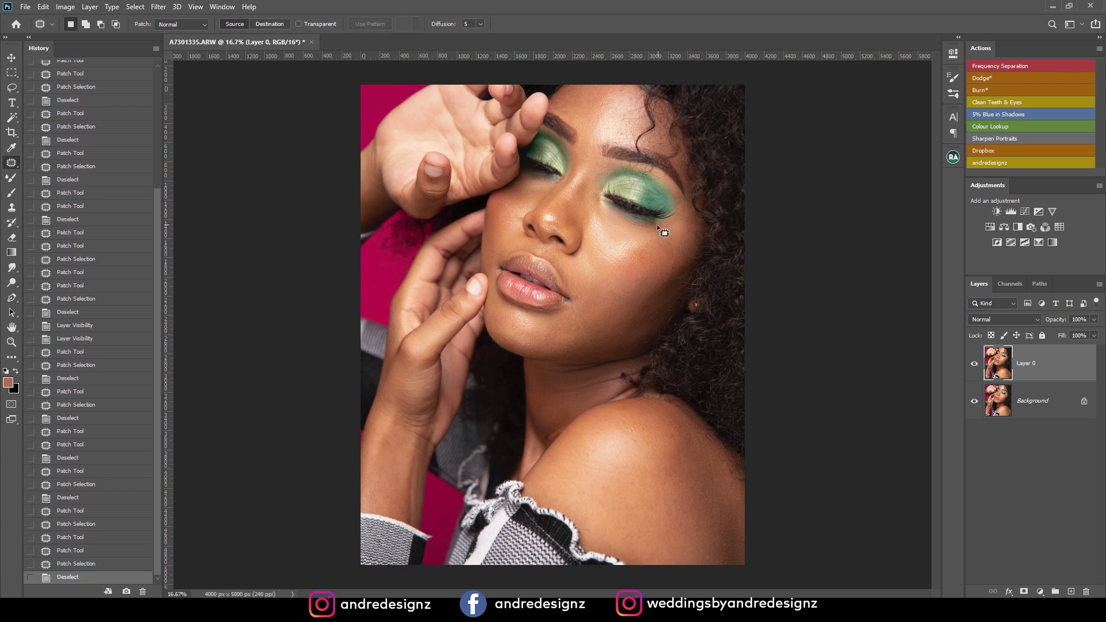
Patch the spot above the eyebrow beside the loose curl of hair.
{"action": "scroll", "coordinate": [668, 231], "scroll_direction": "up", "scroll_amount": 3}
{"action": "left_click_drag", "start_coordinate": [741, 111], "coordinate": [579, 409]}
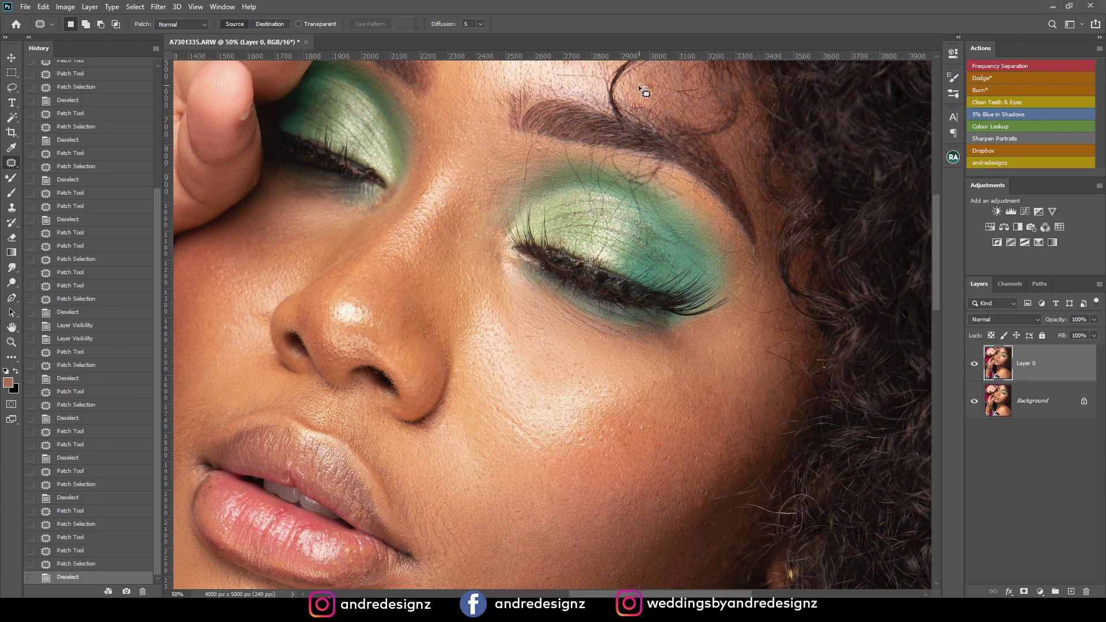
{"action": "left_click_drag", "start_coordinate": [717, 93], "coordinate": [641, 257]}
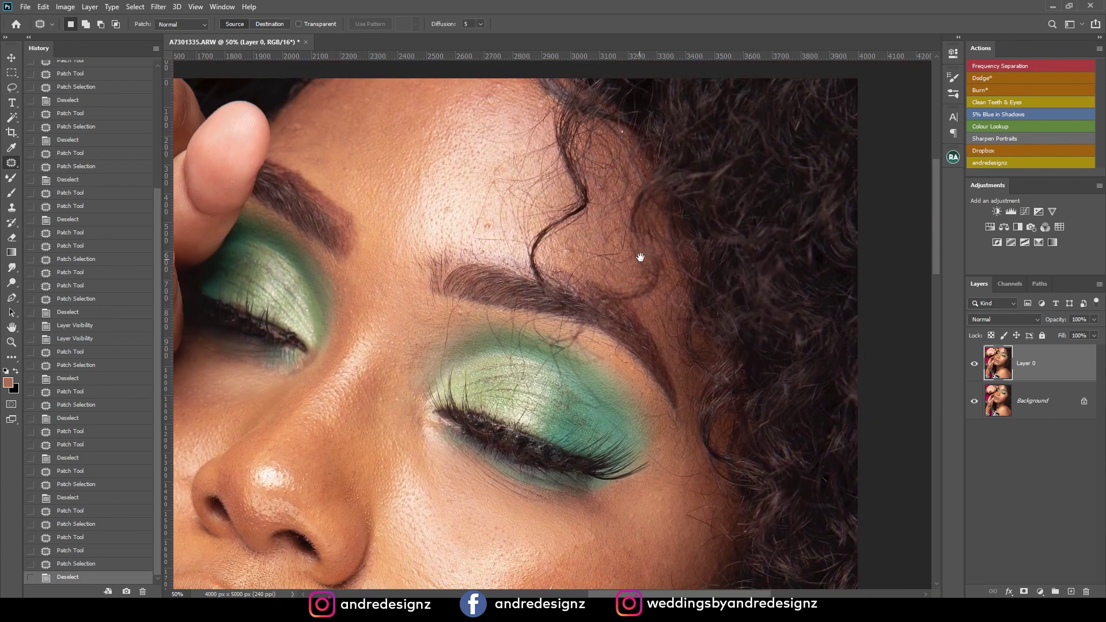
{"action": "mouse_move", "coordinate": [562, 254]}
{"action": "left_mouse_down"}
{"action": "mouse_move", "coordinate": [577, 263]}
{"action": "mouse_move", "coordinate": [560, 266]}
{"action": "left_mouse_up"}
{"action": "key", "text": "ctrl+d"}
{"action": "left_click_drag", "start_coordinate": [562, 269], "coordinate": [557, 261]}
{"action": "key", "text": "ctrl+d"}
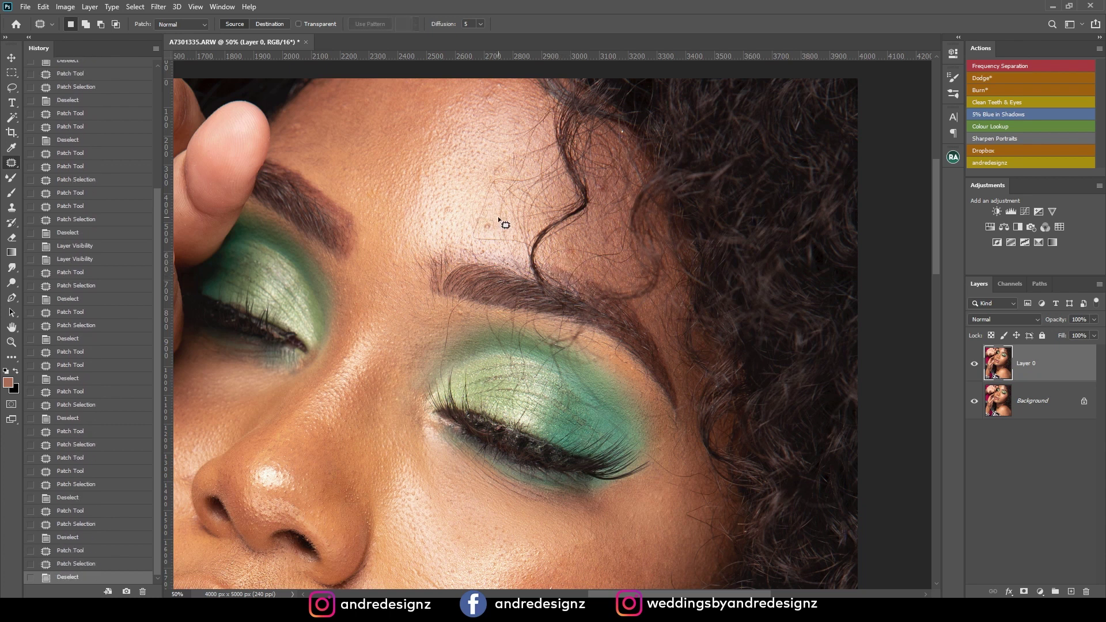
Patch the two blemishes in the bright centre of the forehead.
{"action": "left_click_drag", "start_coordinate": [493, 228], "coordinate": [490, 225]}
{"action": "mouse_move", "coordinate": [487, 227]}
{"action": "left_mouse_down"}
{"action": "mouse_move", "coordinate": [481, 215]}
{"action": "mouse_move", "coordinate": [444, 206]}
{"action": "left_mouse_up"}
{"action": "key", "text": "ctrl+d"}
{"action": "left_click_drag", "start_coordinate": [490, 173], "coordinate": [498, 165]}
{"action": "left_click_drag", "start_coordinate": [495, 171], "coordinate": [476, 168]}
{"action": "key", "text": "ctrl+d"}
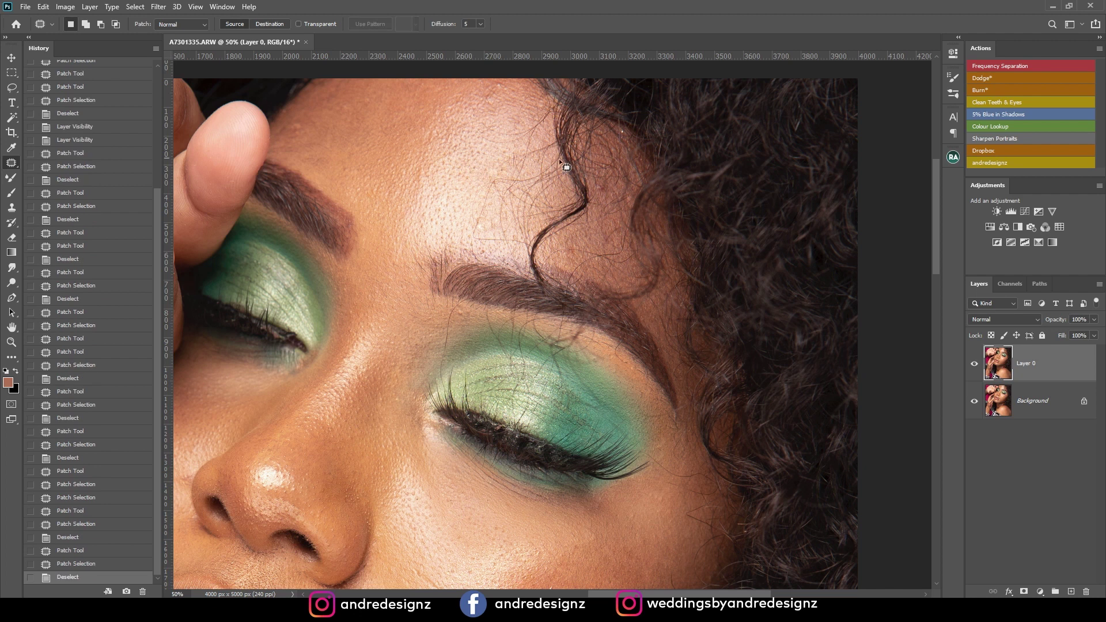
Patch the remaining blemishes along the hairline and the upper forehead.
{"action": "mouse_move", "coordinate": [608, 190]}
{"action": "left_mouse_down"}
{"action": "mouse_move", "coordinate": [596, 194]}
{"action": "mouse_move", "coordinate": [632, 159]}
{"action": "mouse_move", "coordinate": [616, 149]}
{"action": "mouse_move", "coordinate": [622, 140]}
{"action": "left_mouse_up"}
{"action": "key", "text": "ctrl+d"}
{"action": "key", "text": "ctrl+d"}
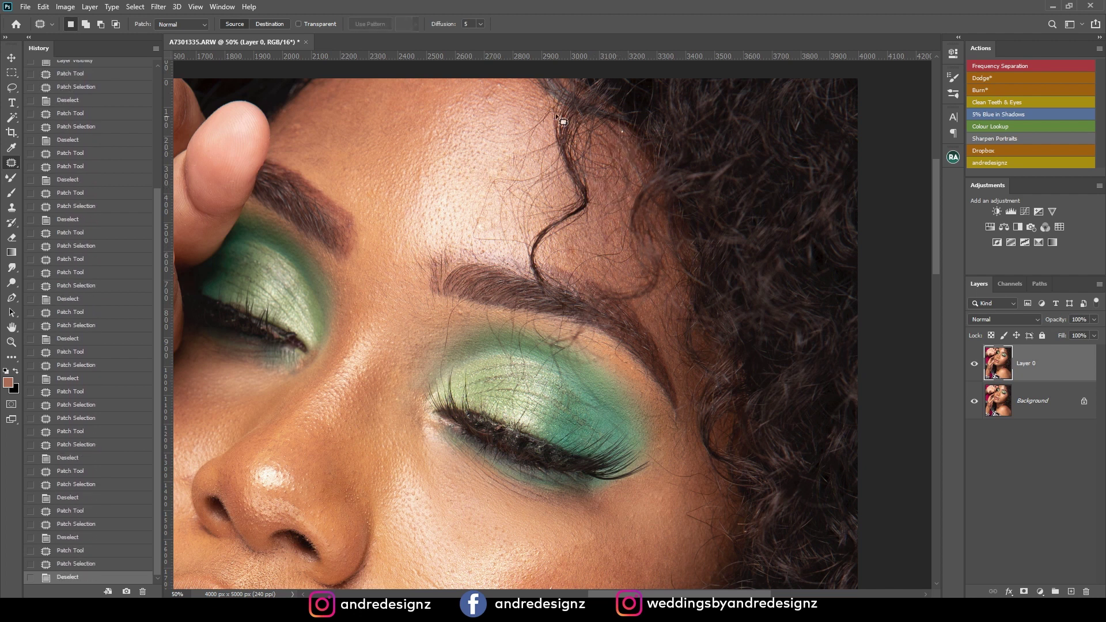
{"action": "left_click_drag", "start_coordinate": [497, 90], "coordinate": [502, 87]}
{"action": "left_click_drag", "start_coordinate": [512, 91], "coordinate": [518, 92]}
{"action": "left_click_drag", "start_coordinate": [484, 90], "coordinate": [512, 113]}
{"action": "key", "text": "ctrl+d"}
{"action": "mouse_move", "coordinate": [516, 115]}
{"action": "left_mouse_down"}
{"action": "mouse_move", "coordinate": [478, 175]}
{"action": "mouse_move", "coordinate": [461, 144]}
{"action": "left_mouse_up"}
{"action": "left_click_drag", "start_coordinate": [462, 148], "coordinate": [473, 159]}
{"action": "key", "text": "ctrl+d"}
Patch the remaining marks on the cheek between the nose and the mouth corner.
{"action": "left_click_drag", "start_coordinate": [326, 422], "coordinate": [506, 197]}
{"action": "left_click_drag", "start_coordinate": [491, 432], "coordinate": [468, 206]}
{"action": "mouse_move", "coordinate": [544, 183]}
{"action": "left_mouse_down"}
{"action": "mouse_move", "coordinate": [597, 227]}
{"action": "mouse_move", "coordinate": [593, 217]}
{"action": "left_mouse_up"}
{"action": "mouse_move", "coordinate": [590, 221]}
{"action": "left_mouse_down"}
{"action": "mouse_move", "coordinate": [580, 229]}
{"action": "mouse_move", "coordinate": [571, 212]}
{"action": "mouse_move", "coordinate": [583, 226]}
{"action": "left_mouse_up"}
{"action": "key", "text": "ctrl+d"}
{"action": "key", "text": "ctrl+d"}
Run the Frequency Separation action on the retouched portrait.
{"action": "key", "text": "ctrl+minus"}
{"action": "key", "text": "ctrl+minus"}
{"action": "key", "text": "ctrl+minus"}
{"action": "scroll", "coordinate": [628, 240], "scroll_direction": "down", "scroll_amount": 2}
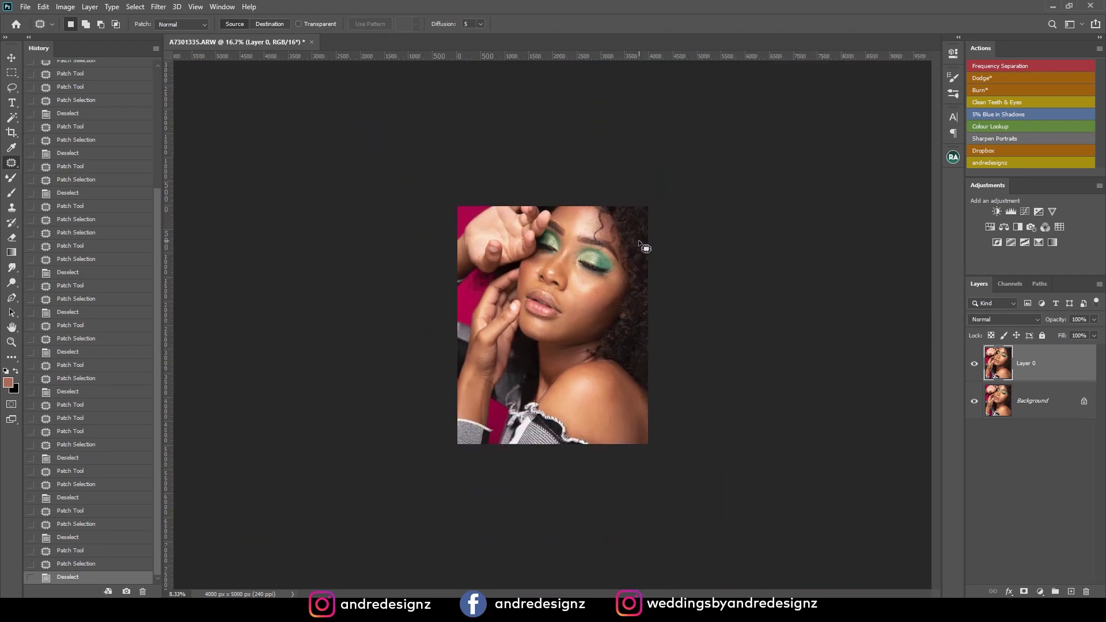
{"action": "scroll", "coordinate": [645, 240], "scroll_direction": "up", "scroll_amount": 1}
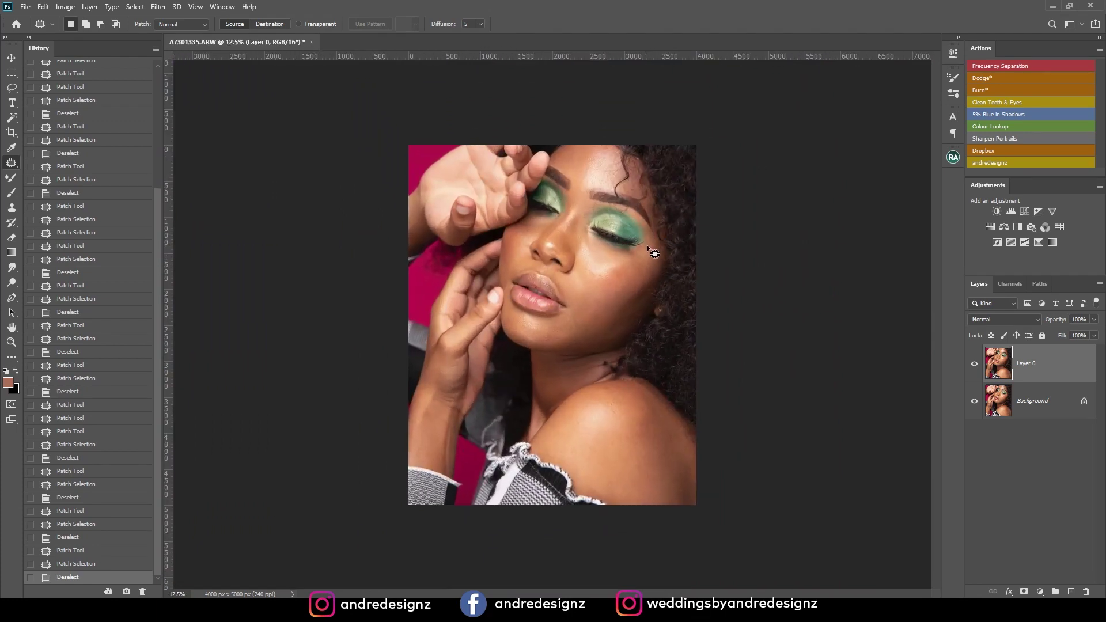
{"action": "left_click", "coordinate": [1019, 64]}
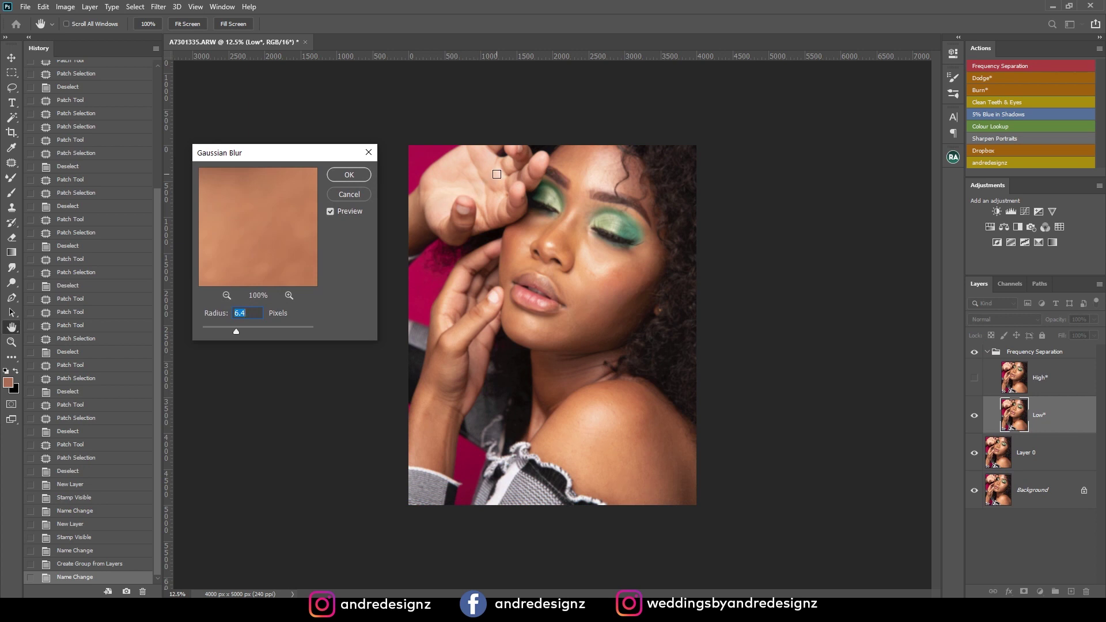
Try a Gaussian Blur radius of 10 pixels on the Low* layer and compare it with the unblurred image.
{"action": "type", "text": "10"}
{"action": "left_click", "coordinate": [226, 295]}
{"action": "left_click", "coordinate": [226, 295]}
{"action": "left_click", "coordinate": [226, 295]}
{"action": "left_click", "coordinate": [226, 295]}
{"action": "left_click", "coordinate": [225, 295]}
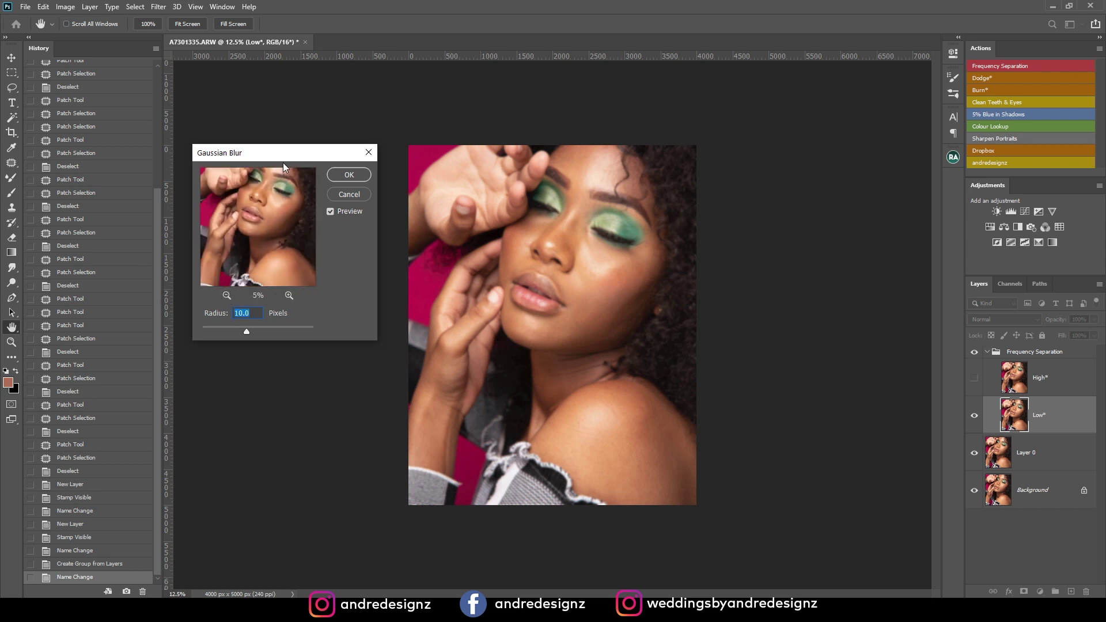
{"action": "left_click_drag", "start_coordinate": [282, 156], "coordinate": [356, 148]}
{"action": "left_click", "coordinate": [406, 202]}
{"action": "left_click", "coordinate": [404, 202]}
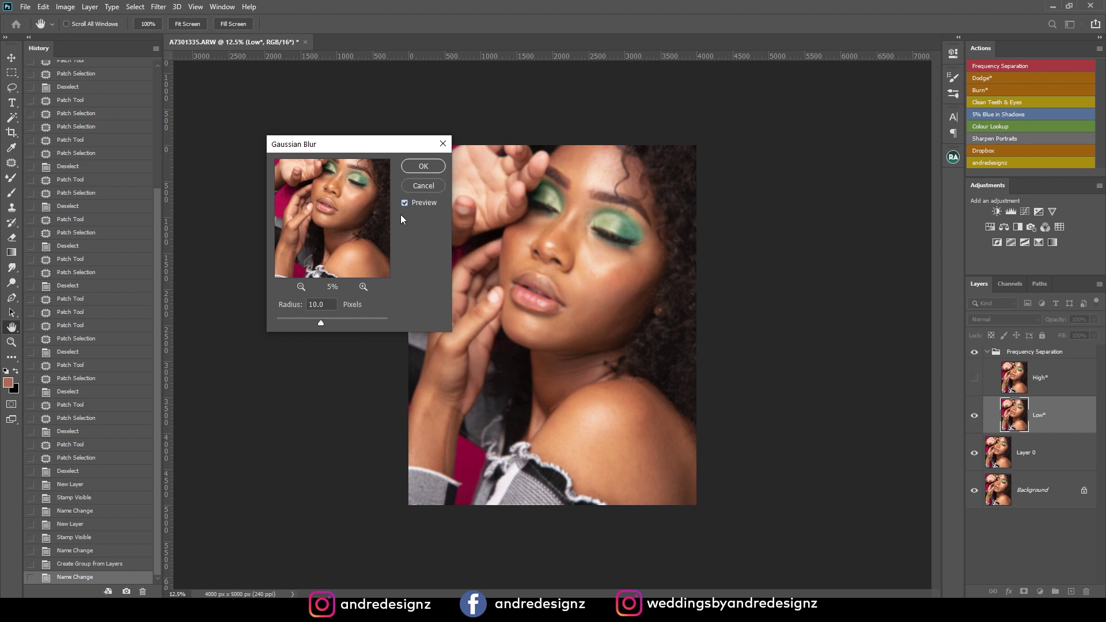
Apply the Gaussian Blur to the Low* layer with a radius of 15 pixels.
{"action": "double_click", "coordinate": [328, 304]}
{"action": "type", "text": "15"}
{"action": "left_click", "coordinate": [424, 167]}
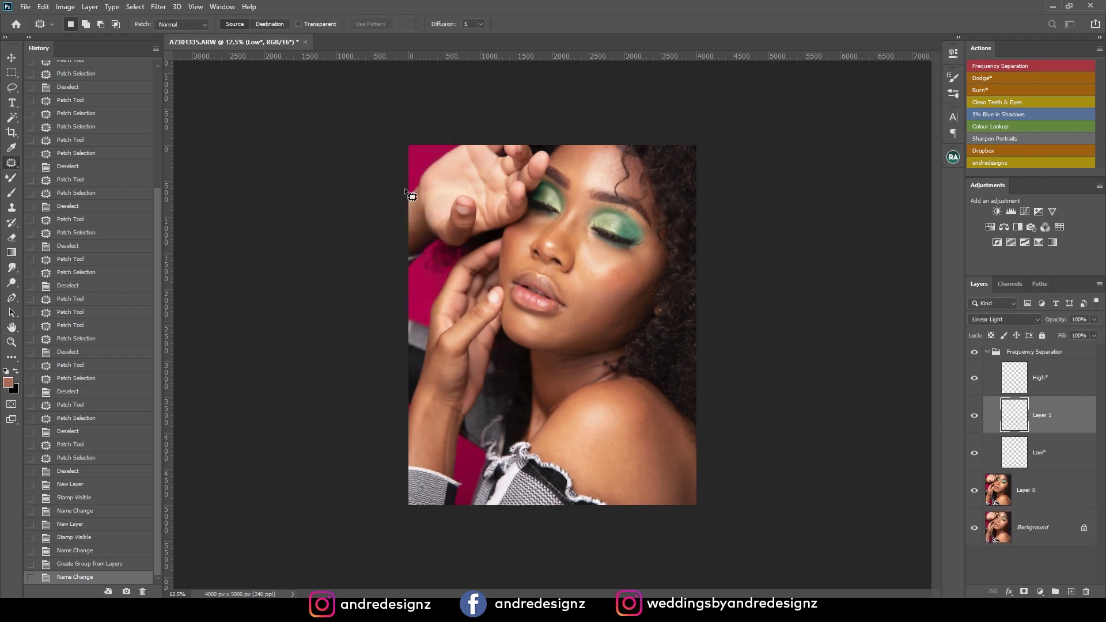
Make the Low* layer active and choose the Mixer Brush Tool.
{"action": "left_click", "coordinate": [1052, 455]}
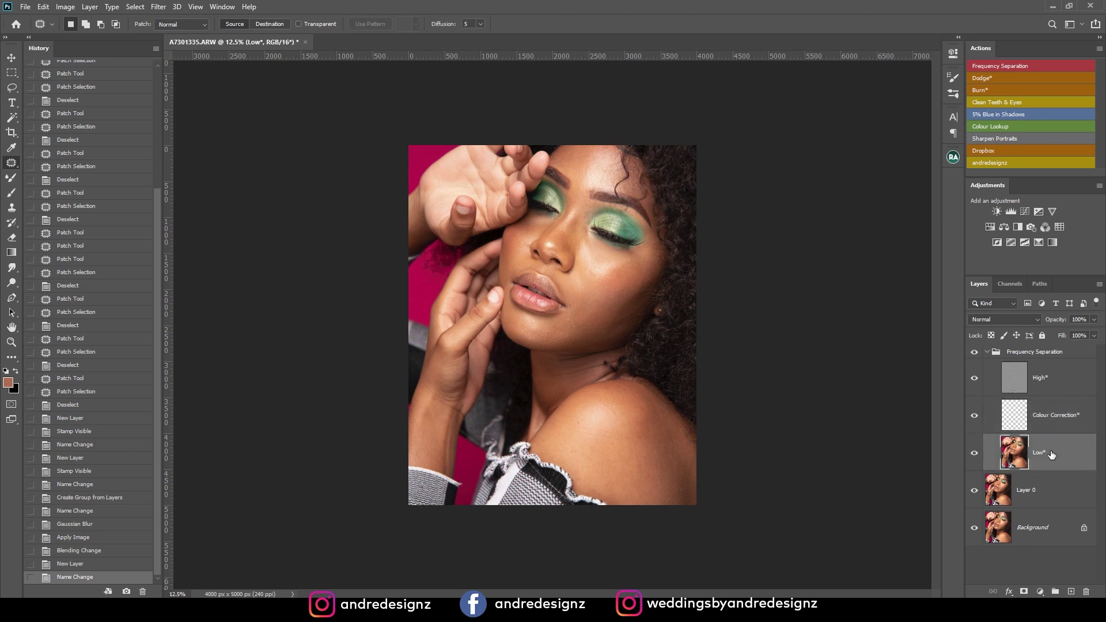
{"action": "left_click", "coordinate": [12, 179]}
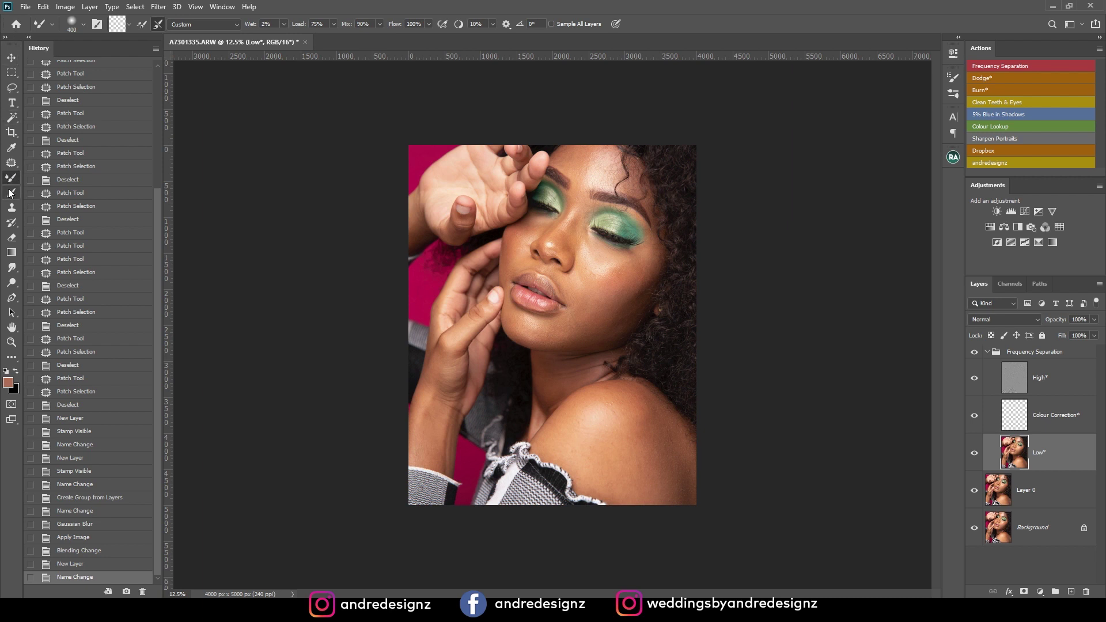
Customize the toolbar so the Mixer Brush Tool shares a group with the Brush Tool.
{"action": "left_click", "coordinate": [15, 359]}
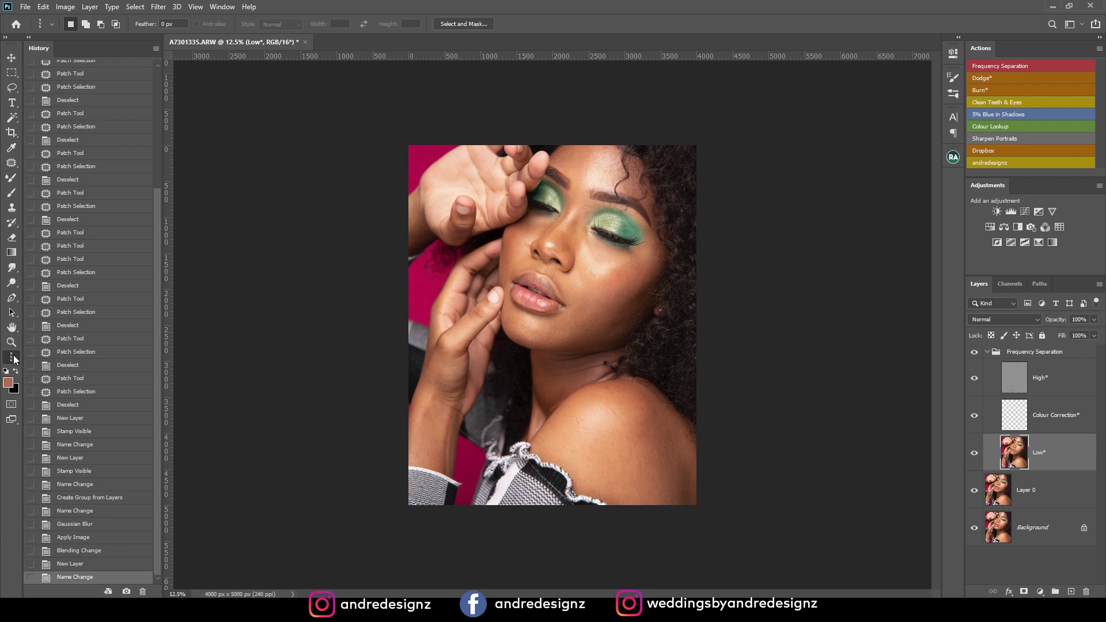
{"action": "left_click", "coordinate": [15, 359]}
{"action": "left_click", "coordinate": [78, 207]}
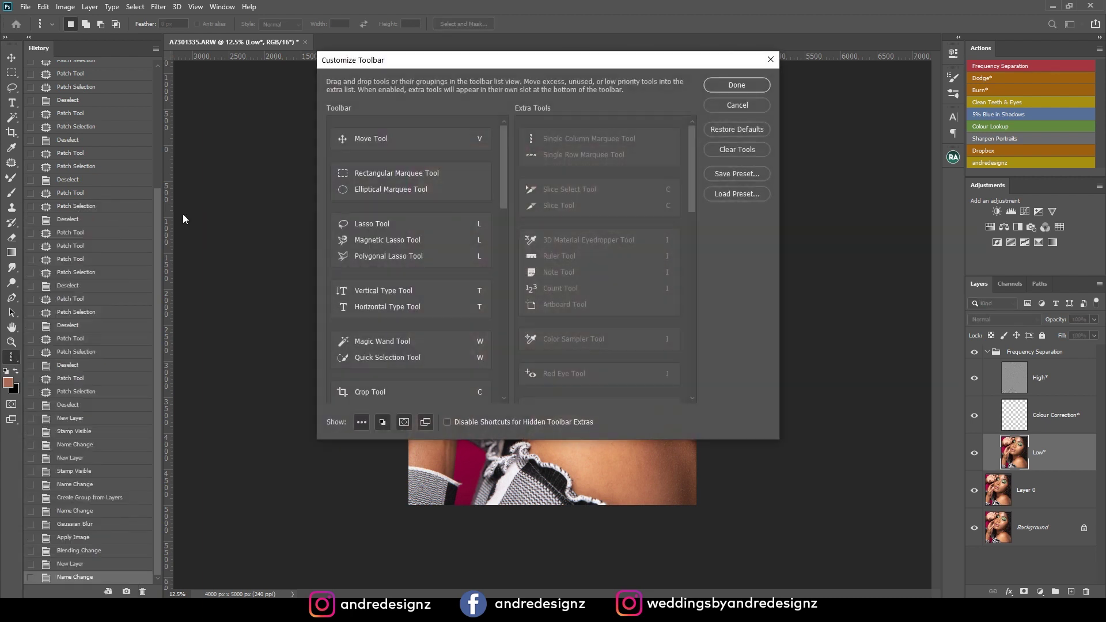
{"action": "mouse_move", "coordinate": [506, 182]}
{"action": "left_mouse_down"}
{"action": "mouse_move", "coordinate": [509, 323]}
{"action": "mouse_move", "coordinate": [508, 240]}
{"action": "mouse_move", "coordinate": [464, 271]}
{"action": "left_mouse_up"}
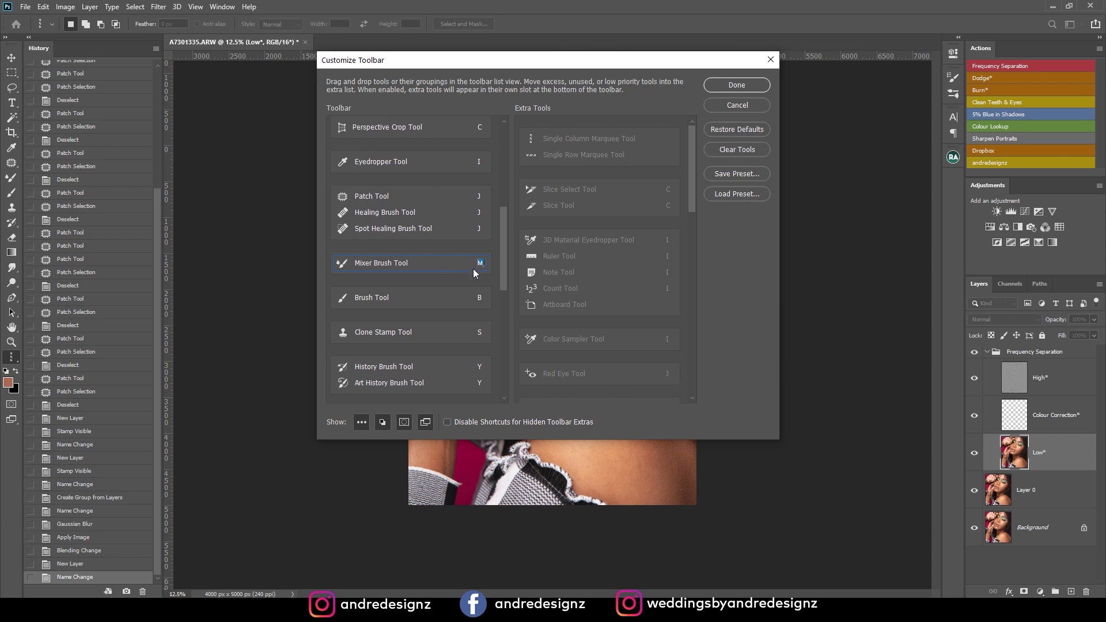
{"action": "left_click_drag", "start_coordinate": [460, 263], "coordinate": [447, 305]}
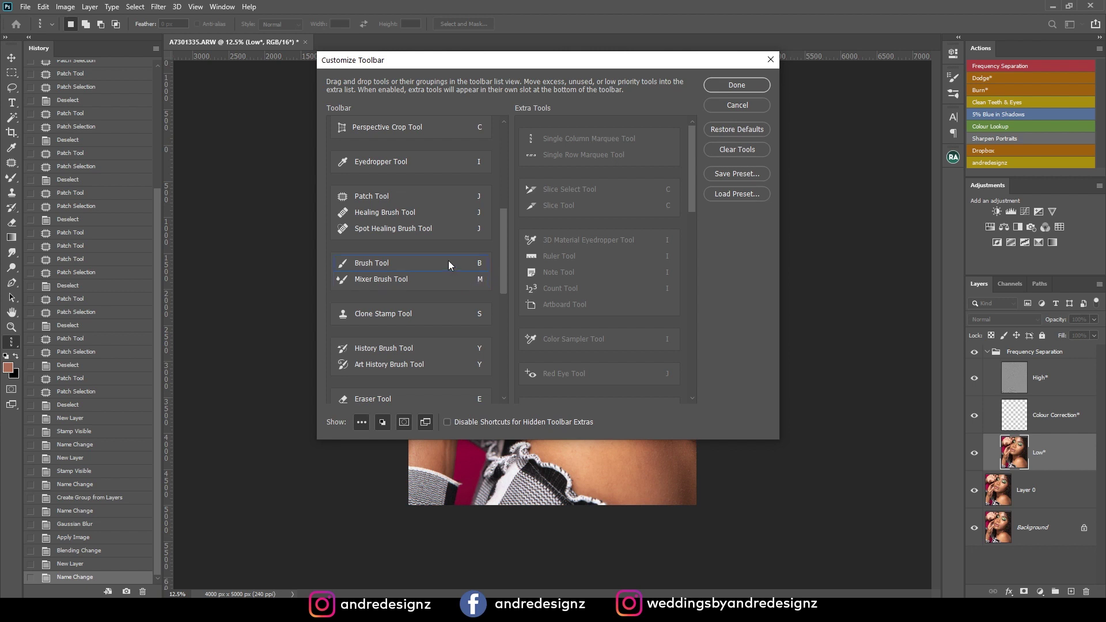
{"action": "left_click", "coordinate": [758, 87]}
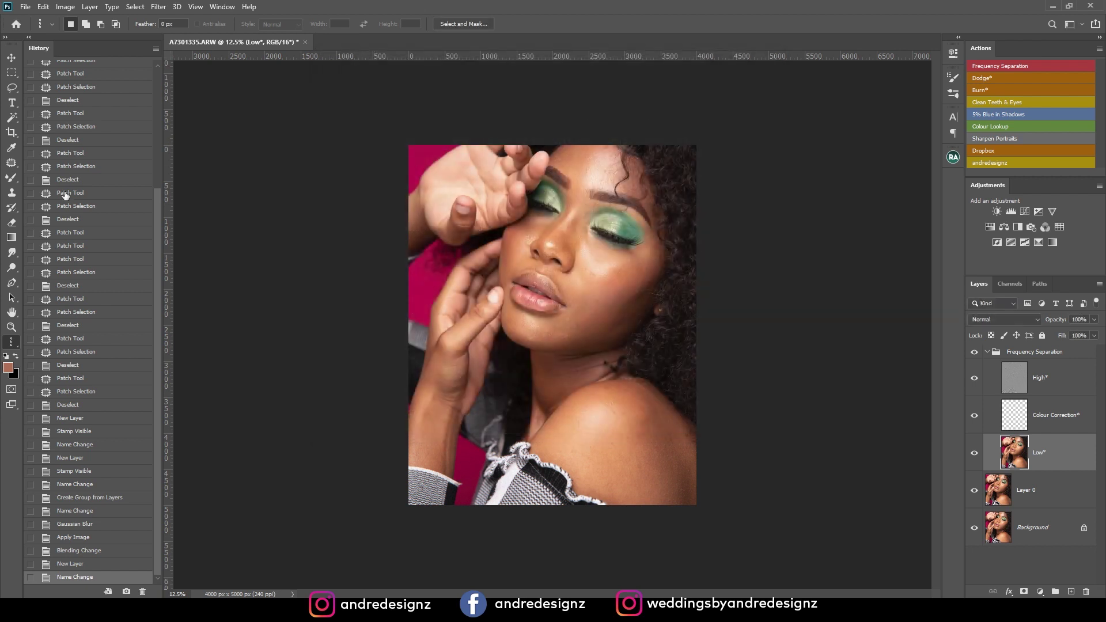
Switch between the grouped Brush Tool and Mixer Brush Tool, ending with the Mixer Brush Tool active.
{"action": "left_click", "coordinate": [12, 177]}
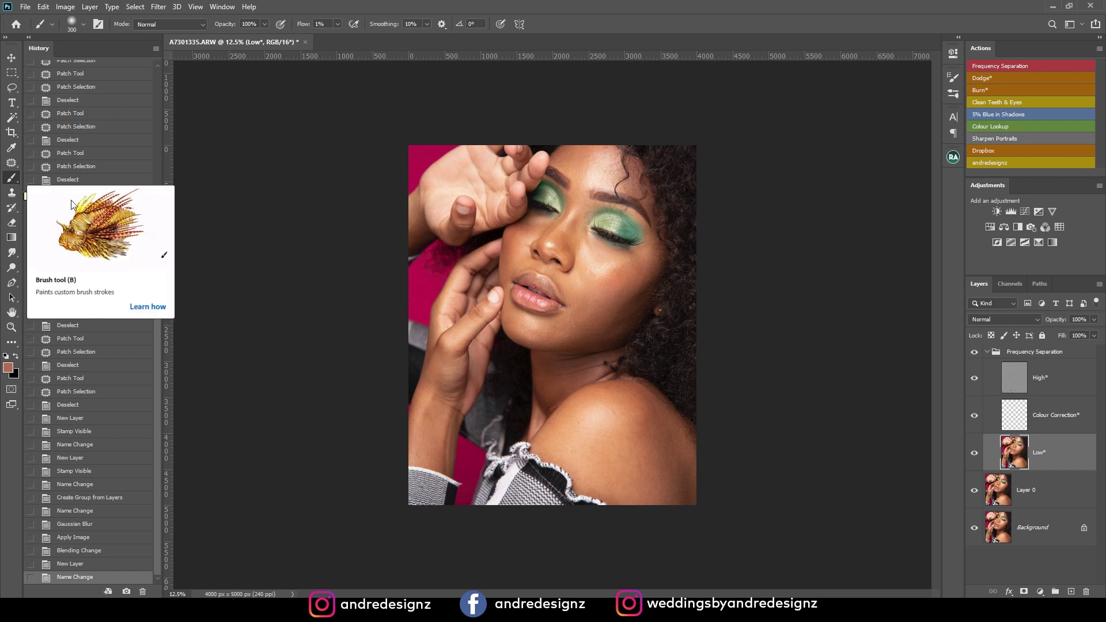
{"action": "right_click", "coordinate": [18, 183]}
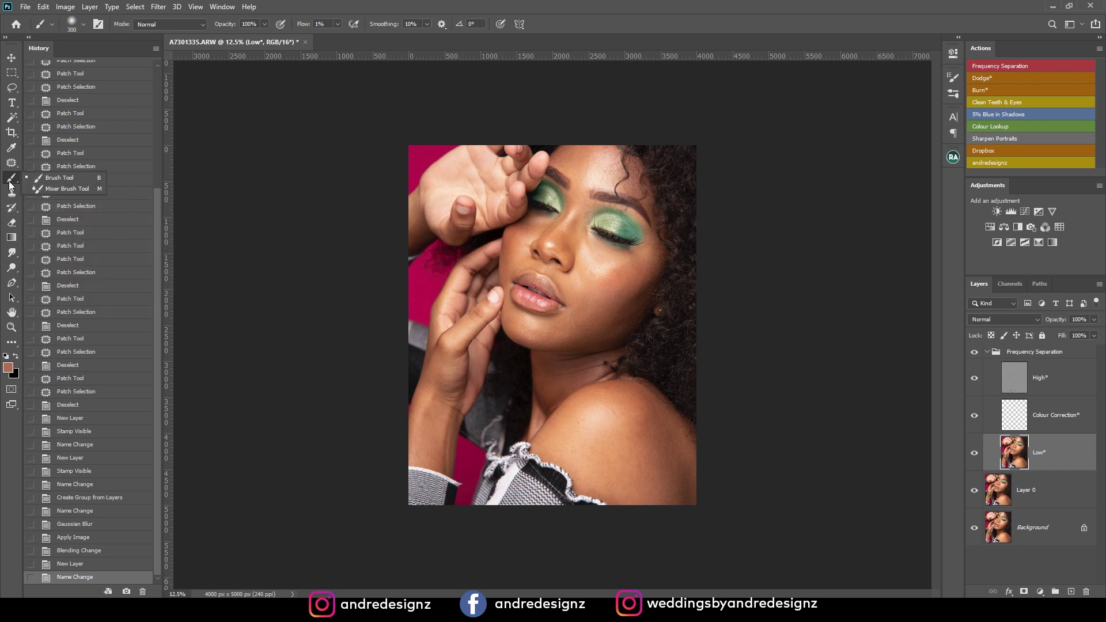
{"action": "left_click", "coordinate": [67, 189]}
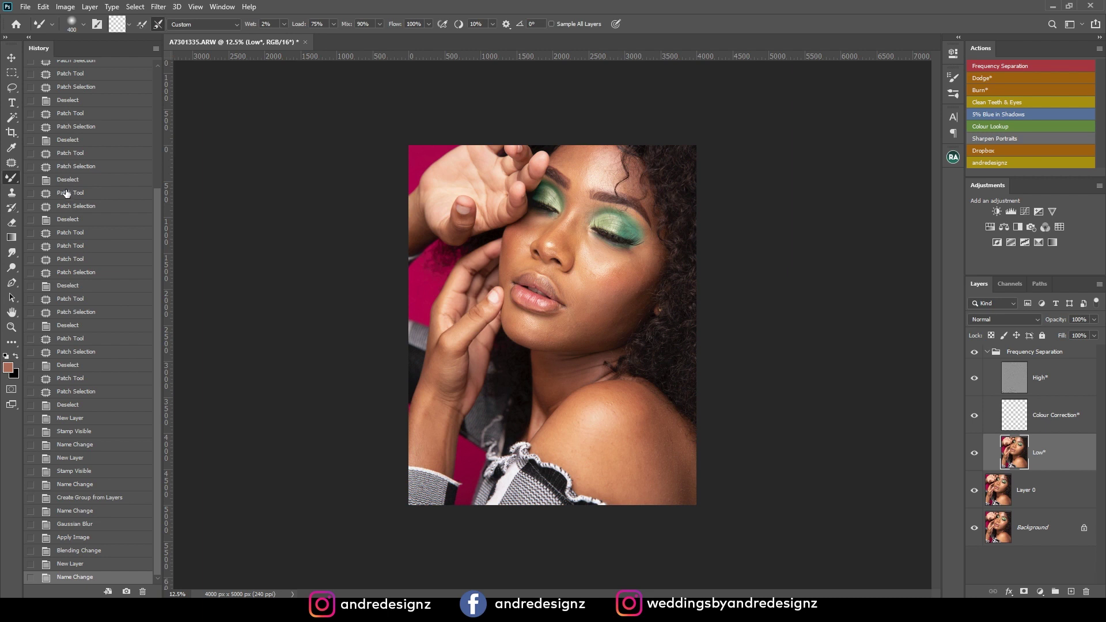
{"action": "right_click", "coordinate": [14, 183]}
{"action": "left_click", "coordinate": [65, 181]}
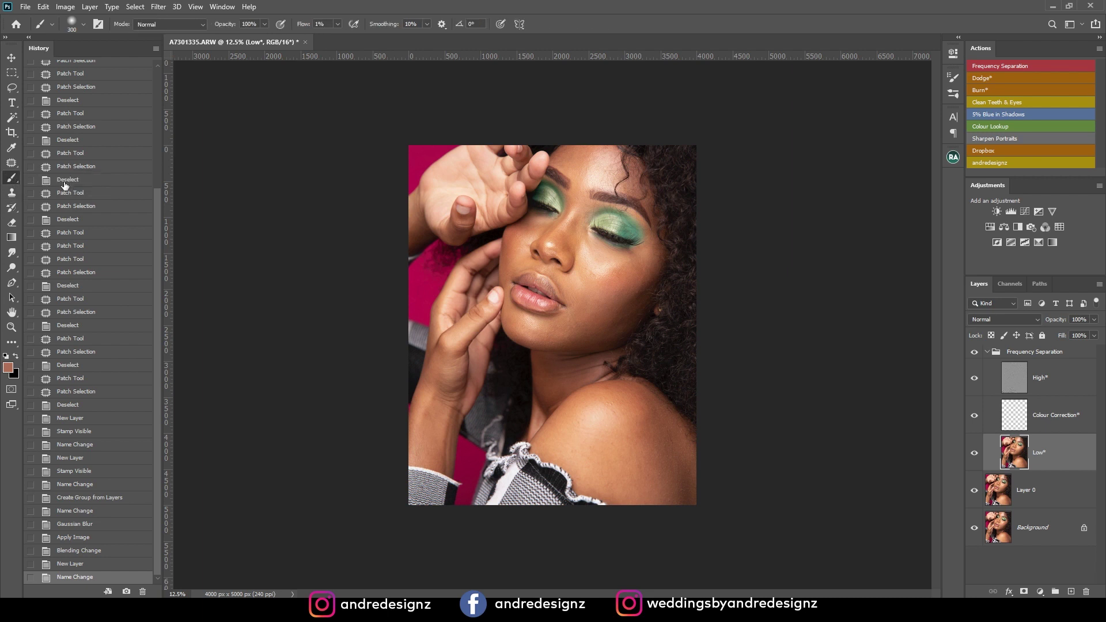
{"action": "key", "text": "shift+b"}
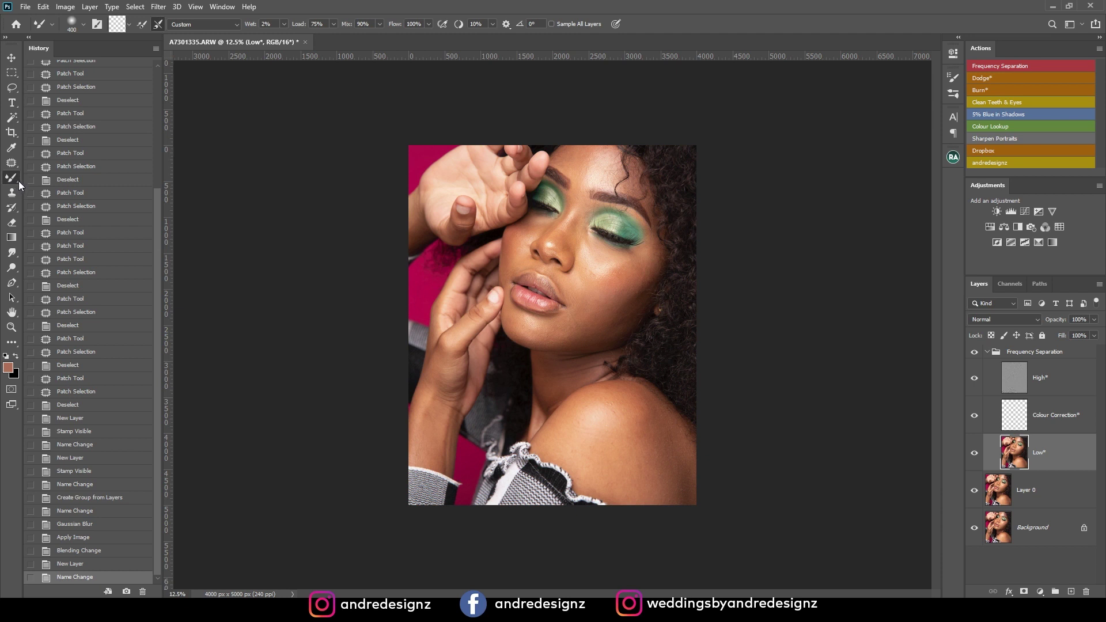
Set the Mixer Brush to a clean brush that is cleaned after each stroke.
{"action": "left_click", "coordinate": [132, 27]}
{"action": "left_click", "coordinate": [144, 59]}
{"action": "left_click", "coordinate": [157, 24]}
{"action": "scroll", "coordinate": [637, 316], "scroll_direction": "up", "scroll_amount": 1}
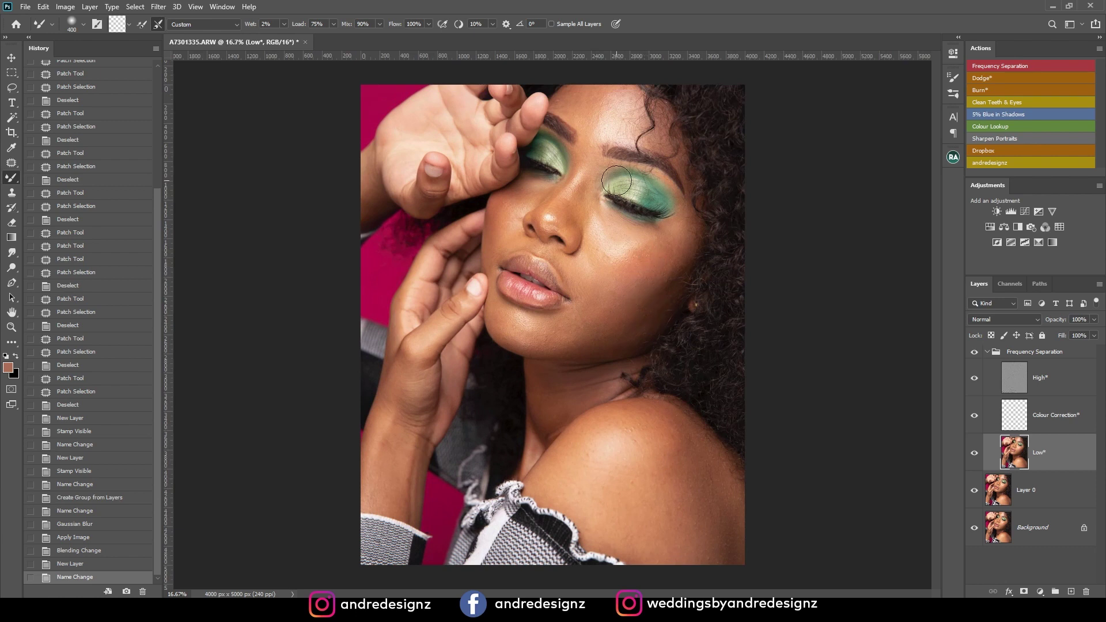
Blend the cheek, jaw and chin tones with the 400 px Mixer Brush and compare with the Frequency Separation group hidden.
{"action": "left_click_drag", "start_coordinate": [677, 248], "coordinate": [634, 291]}
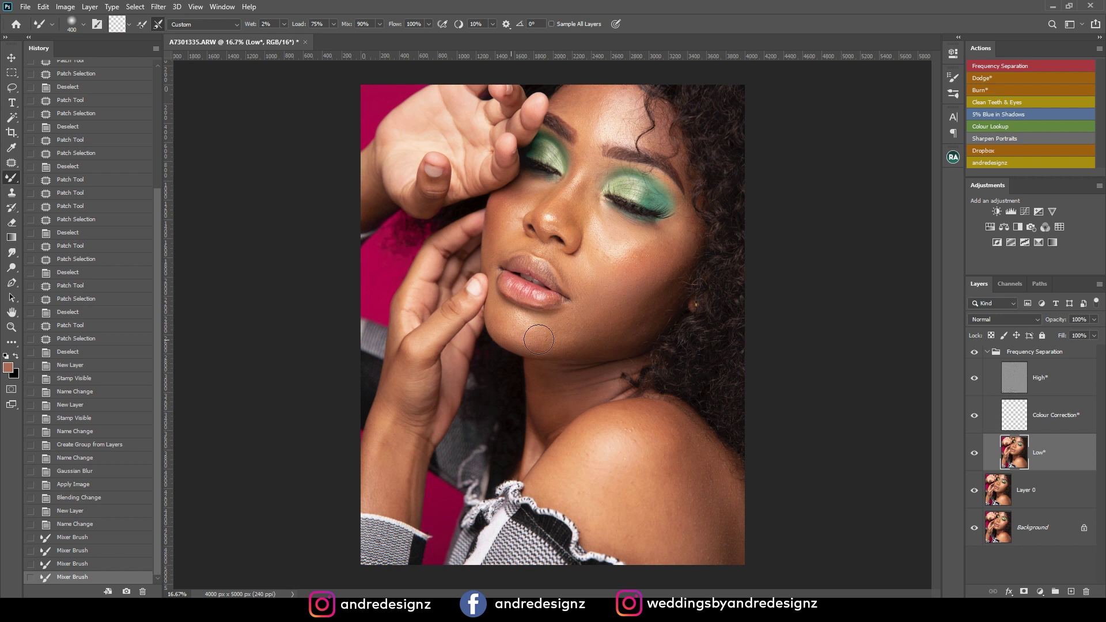
{"action": "mouse_move", "coordinate": [515, 335]}
{"action": "left_mouse_down"}
{"action": "mouse_move", "coordinate": [610, 331]}
{"action": "mouse_move", "coordinate": [649, 308]}
{"action": "left_mouse_up"}
{"action": "mouse_move", "coordinate": [554, 344]}
{"action": "left_mouse_down"}
{"action": "mouse_move", "coordinate": [629, 325]}
{"action": "mouse_move", "coordinate": [538, 343]}
{"action": "mouse_move", "coordinate": [618, 332]}
{"action": "mouse_move", "coordinate": [550, 344]}
{"action": "mouse_move", "coordinate": [662, 294]}
{"action": "mouse_move", "coordinate": [681, 271]}
{"action": "mouse_move", "coordinate": [612, 319]}
{"action": "mouse_move", "coordinate": [675, 266]}
{"action": "mouse_move", "coordinate": [672, 284]}
{"action": "mouse_move", "coordinate": [634, 315]}
{"action": "left_mouse_up"}
{"action": "mouse_move", "coordinate": [633, 315]}
{"action": "left_mouse_down"}
{"action": "mouse_move", "coordinate": [666, 286]}
{"action": "mouse_move", "coordinate": [649, 314]}
{"action": "mouse_move", "coordinate": [600, 337]}
{"action": "left_mouse_up"}
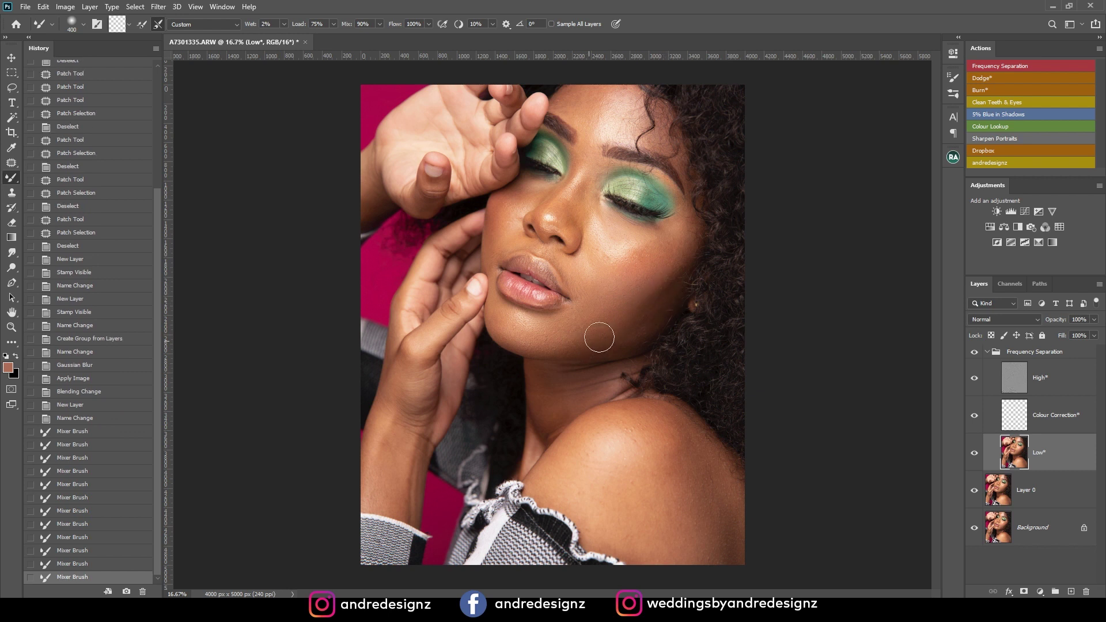
{"action": "mouse_move", "coordinate": [701, 235]}
{"action": "left_mouse_down"}
{"action": "mouse_move", "coordinate": [654, 241]}
{"action": "mouse_move", "coordinate": [675, 227]}
{"action": "mouse_move", "coordinate": [632, 251]}
{"action": "mouse_move", "coordinate": [683, 229]}
{"action": "mouse_move", "coordinate": [599, 261]}
{"action": "mouse_move", "coordinate": [648, 234]}
{"action": "mouse_move", "coordinate": [585, 252]}
{"action": "mouse_move", "coordinate": [624, 233]}
{"action": "mouse_move", "coordinate": [596, 237]}
{"action": "mouse_move", "coordinate": [618, 231]}
{"action": "mouse_move", "coordinate": [595, 222]}
{"action": "mouse_move", "coordinate": [622, 225]}
{"action": "mouse_move", "coordinate": [616, 248]}
{"action": "mouse_move", "coordinate": [661, 240]}
{"action": "mouse_move", "coordinate": [605, 266]}
{"action": "mouse_move", "coordinate": [648, 232]}
{"action": "mouse_move", "coordinate": [603, 250]}
{"action": "mouse_move", "coordinate": [641, 231]}
{"action": "mouse_move", "coordinate": [600, 245]}
{"action": "mouse_move", "coordinate": [632, 228]}
{"action": "mouse_move", "coordinate": [591, 237]}
{"action": "mouse_move", "coordinate": [623, 224]}
{"action": "mouse_move", "coordinate": [587, 224]}
{"action": "mouse_move", "coordinate": [639, 242]}
{"action": "mouse_move", "coordinate": [660, 233]}
{"action": "mouse_move", "coordinate": [587, 265]}
{"action": "mouse_move", "coordinate": [689, 237]}
{"action": "mouse_move", "coordinate": [624, 295]}
{"action": "mouse_move", "coordinate": [664, 272]}
{"action": "mouse_move", "coordinate": [538, 327]}
{"action": "mouse_move", "coordinate": [588, 314]}
{"action": "mouse_move", "coordinate": [545, 335]}
{"action": "mouse_move", "coordinate": [520, 315]}
{"action": "mouse_move", "coordinate": [585, 324]}
{"action": "mouse_move", "coordinate": [517, 334]}
{"action": "mouse_move", "coordinate": [643, 242]}
{"action": "mouse_move", "coordinate": [615, 268]}
{"action": "mouse_move", "coordinate": [642, 242]}
{"action": "mouse_move", "coordinate": [574, 279]}
{"action": "mouse_move", "coordinate": [622, 235]}
{"action": "mouse_move", "coordinate": [582, 253]}
{"action": "mouse_move", "coordinate": [623, 227]}
{"action": "mouse_move", "coordinate": [594, 255]}
{"action": "mouse_move", "coordinate": [673, 236]}
{"action": "mouse_move", "coordinate": [600, 287]}
{"action": "left_mouse_up"}
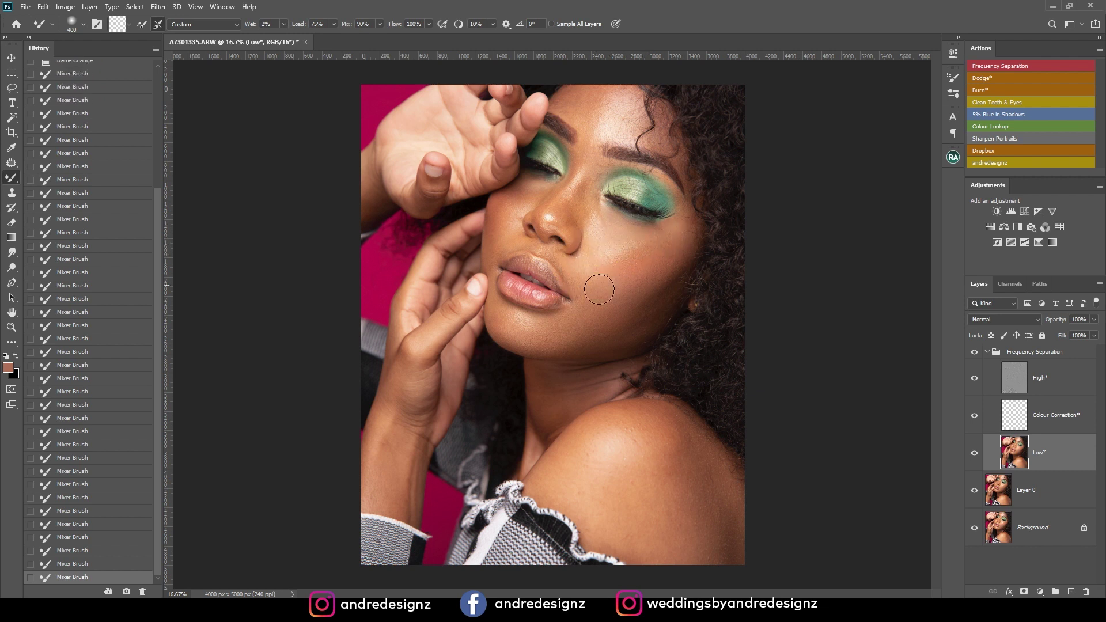
{"action": "left_click", "coordinate": [974, 352]}
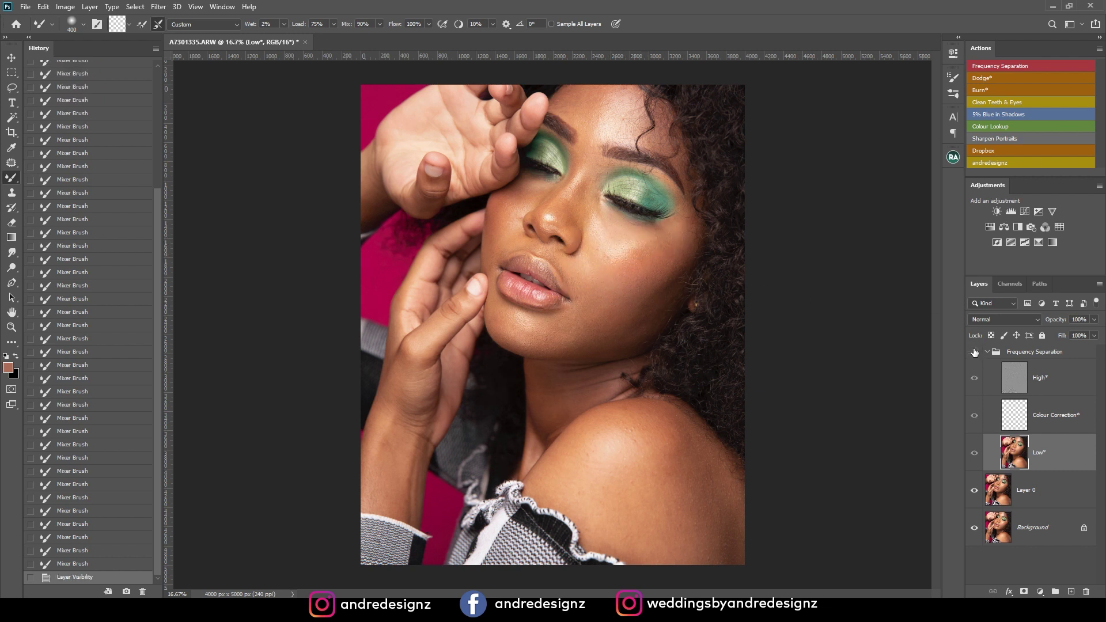
{"action": "left_click", "coordinate": [974, 353]}
Blend the chin, cheek and nose tones with the Mixer Brush, reducing it to 200 px for the nose bridge.
{"action": "mouse_move", "coordinate": [541, 342]}
{"action": "left_mouse_down"}
{"action": "mouse_move", "coordinate": [662, 316]}
{"action": "mouse_move", "coordinate": [592, 336]}
{"action": "mouse_move", "coordinate": [679, 259]}
{"action": "mouse_move", "coordinate": [623, 293]}
{"action": "mouse_move", "coordinate": [674, 244]}
{"action": "mouse_move", "coordinate": [602, 282]}
{"action": "mouse_move", "coordinate": [627, 258]}
{"action": "mouse_move", "coordinate": [622, 241]}
{"action": "mouse_move", "coordinate": [652, 247]}
{"action": "mouse_move", "coordinate": [613, 239]}
{"action": "mouse_move", "coordinate": [619, 249]}
{"action": "mouse_move", "coordinate": [615, 237]}
{"action": "mouse_move", "coordinate": [611, 248]}
{"action": "mouse_move", "coordinate": [599, 218]}
{"action": "mouse_move", "coordinate": [595, 262]}
{"action": "mouse_move", "coordinate": [663, 249]}
{"action": "left_mouse_up"}
{"action": "mouse_move", "coordinate": [619, 293]}
{"action": "left_mouse_down"}
{"action": "mouse_move", "coordinate": [665, 250]}
{"action": "mouse_move", "coordinate": [658, 267]}
{"action": "mouse_move", "coordinate": [608, 271]}
{"action": "left_mouse_up"}
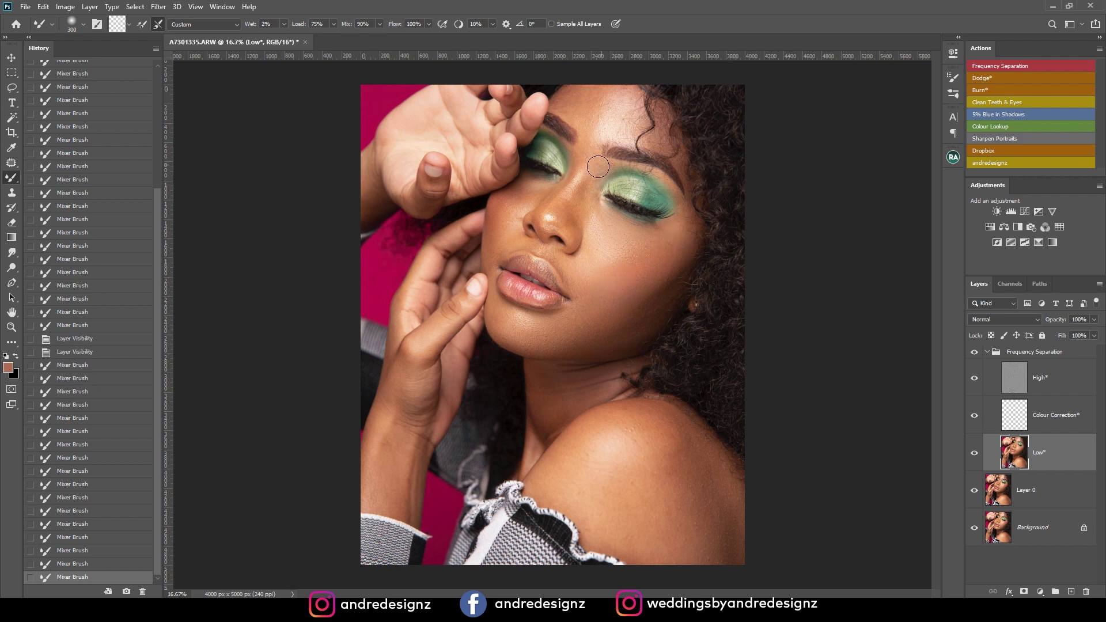
{"action": "mouse_move", "coordinate": [570, 210]}
{"action": "left_mouse_down"}
{"action": "mouse_move", "coordinate": [592, 198]}
{"action": "mouse_move", "coordinate": [582, 202]}
{"action": "mouse_move", "coordinate": [589, 162]}
{"action": "left_mouse_up"}
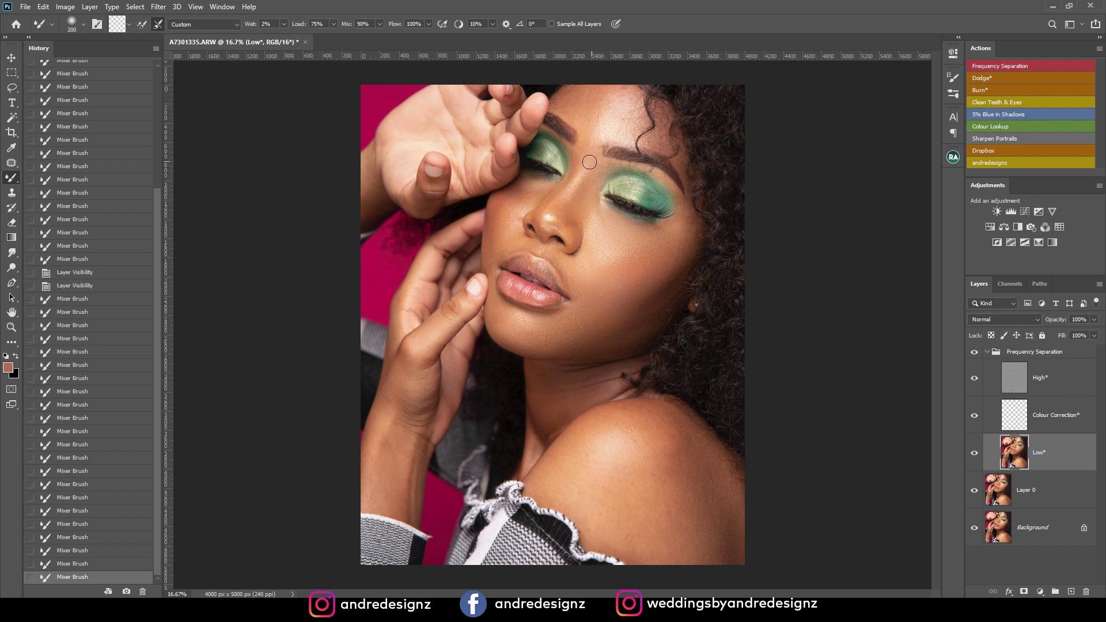
{"action": "left_click_drag", "start_coordinate": [543, 204], "coordinate": [560, 212]}
{"action": "left_click_drag", "start_coordinate": [527, 191], "coordinate": [542, 192]}
{"action": "left_click_drag", "start_coordinate": [543, 192], "coordinate": [503, 208]}
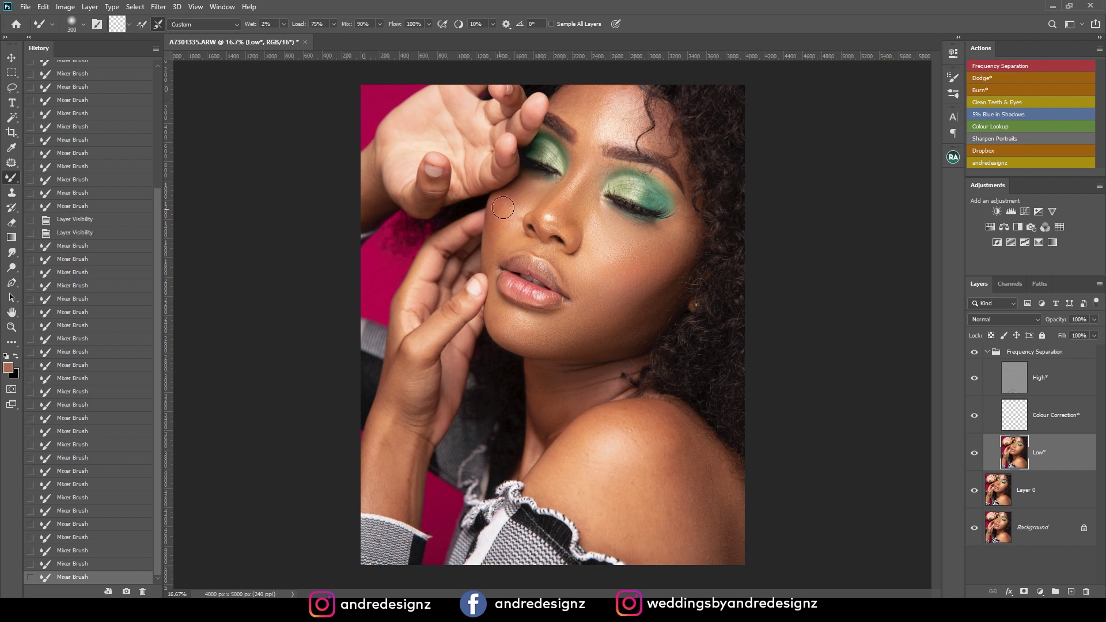
Even out the skin tones on the cheek beside the raised hand with short 300 px Mixer Brush strokes.
{"action": "left_click", "coordinate": [511, 227]}
{"action": "left_click", "coordinate": [503, 218]}
{"action": "left_click", "coordinate": [502, 214]}
{"action": "left_click", "coordinate": [500, 209]}
{"action": "left_click", "coordinate": [502, 200]}
{"action": "left_click", "coordinate": [497, 227]}
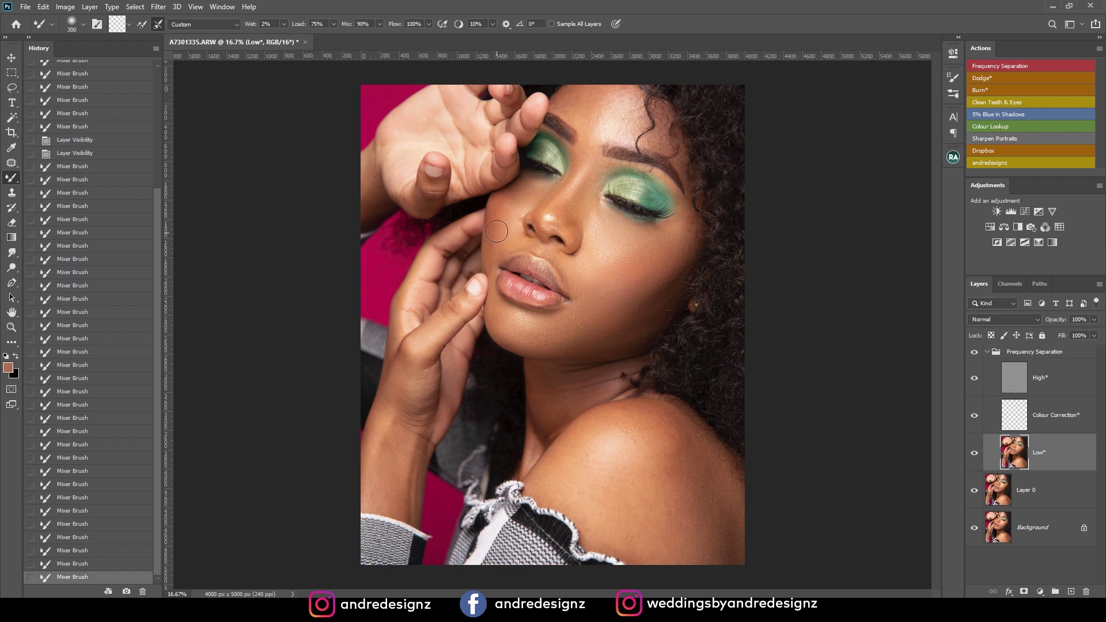
{"action": "left_click", "coordinate": [505, 241]}
{"action": "left_click", "coordinate": [530, 187]}
{"action": "left_click", "coordinate": [500, 210]}
{"action": "left_click", "coordinate": [499, 214]}
Enlarge the Mixer Brush to 400 px and smooth the skin tones across the forehead.
{"action": "key", "text": "]"}
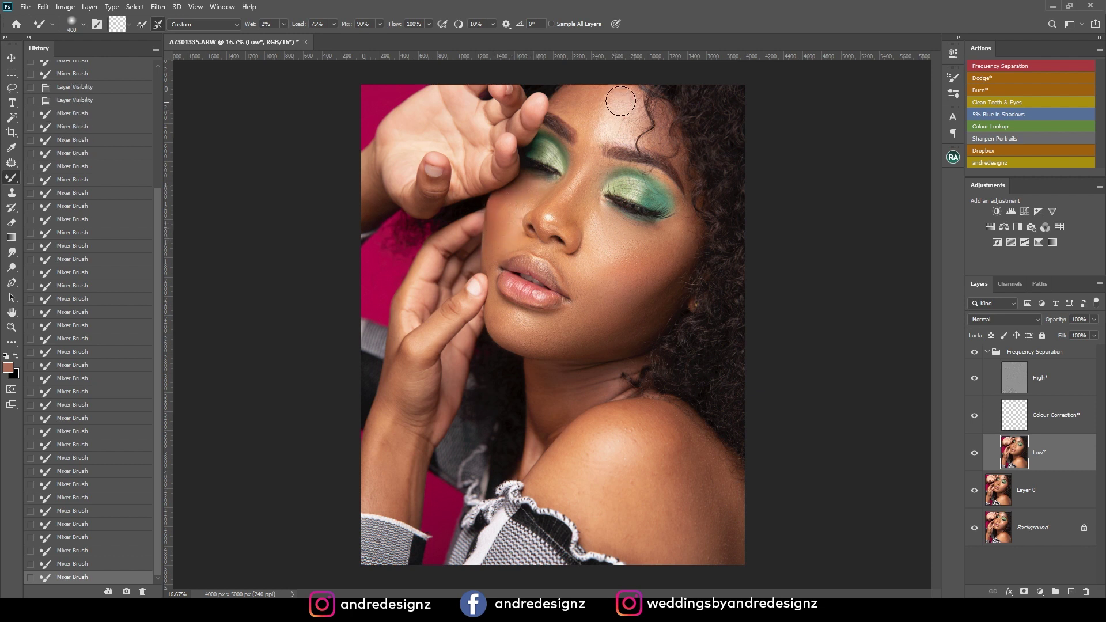
{"action": "left_click_drag", "start_coordinate": [614, 123], "coordinate": [612, 101]}
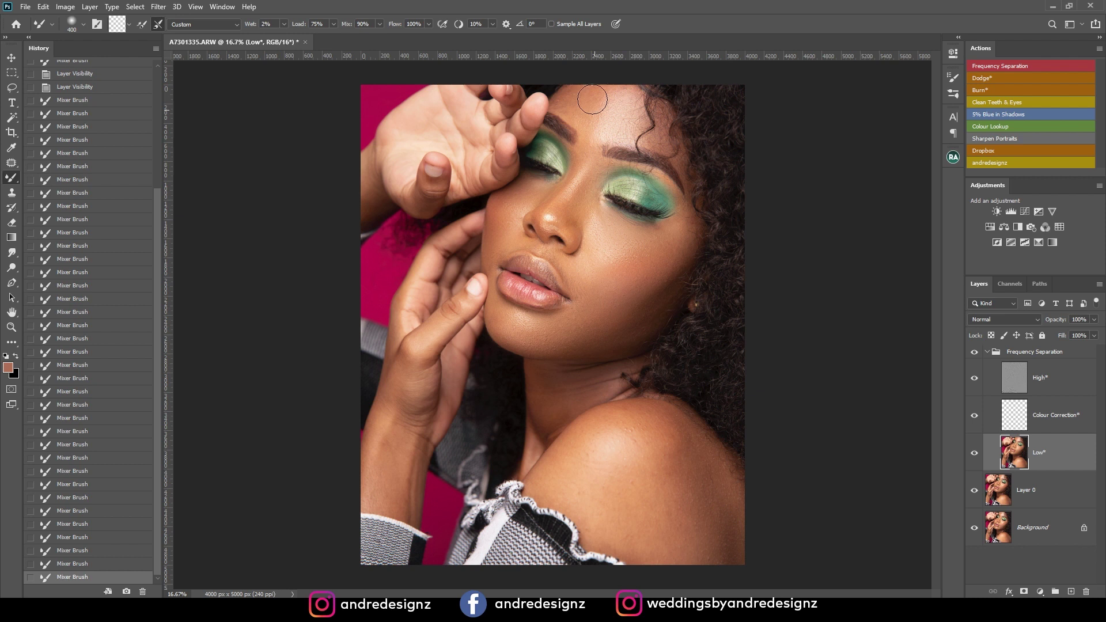
{"action": "mouse_move", "coordinate": [571, 92]}
{"action": "left_mouse_down"}
{"action": "mouse_move", "coordinate": [602, 101]}
{"action": "mouse_move", "coordinate": [626, 94]}
{"action": "left_mouse_up"}
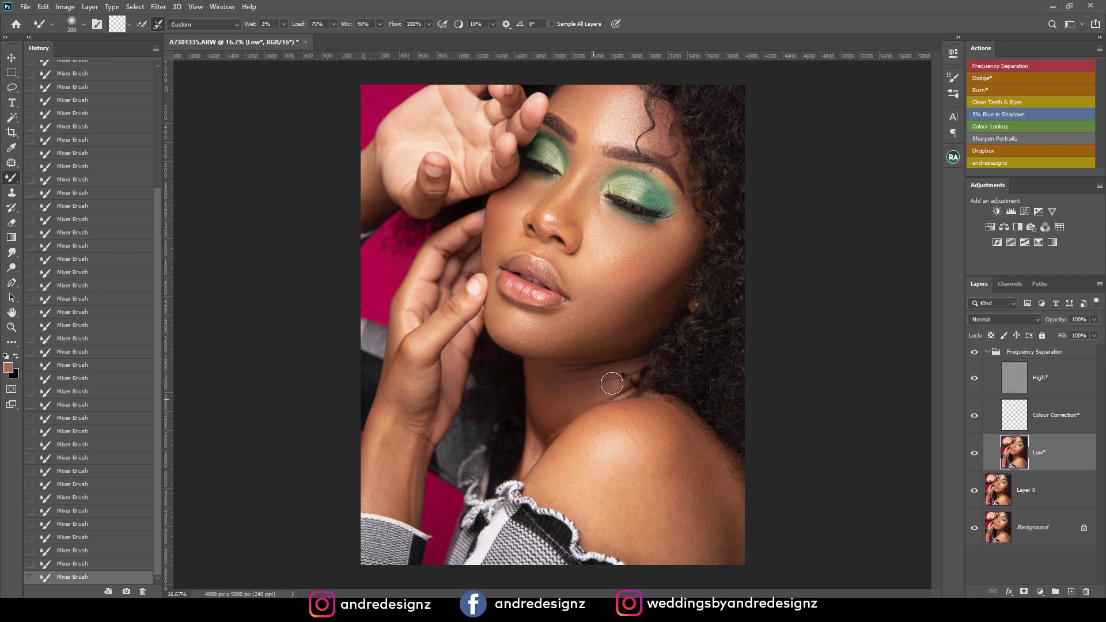
Enlarge the Mixer Brush up to 600 px and blend the skin tones on the forearm and shoulder.
{"action": "key", "text": "bracketright"}
{"action": "key", "text": "bracketright"}
{"action": "mouse_move", "coordinate": [393, 423]}
{"action": "left_mouse_down"}
{"action": "mouse_move", "coordinate": [389, 473]}
{"action": "mouse_move", "coordinate": [388, 413]}
{"action": "mouse_move", "coordinate": [404, 384]}
{"action": "mouse_move", "coordinate": [426, 391]}
{"action": "mouse_move", "coordinate": [404, 477]}
{"action": "mouse_move", "coordinate": [387, 496]}
{"action": "left_mouse_up"}
{"action": "key", "text": "bracketright"}
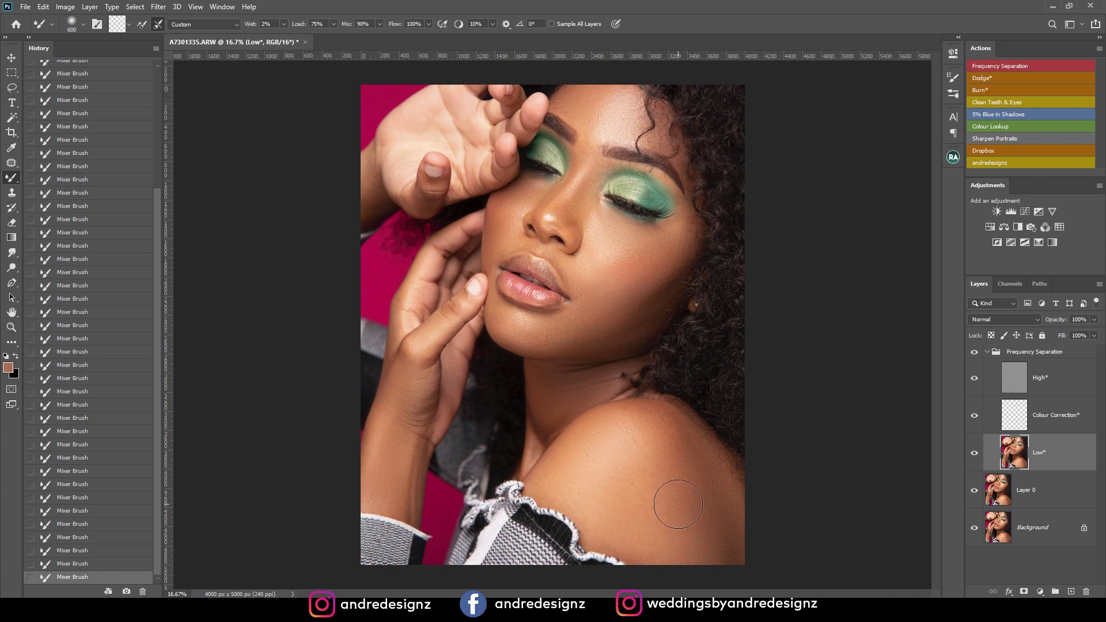
Examine the shoulder, arm, forehead and face up close for remaining uneven skin tones.
{"action": "scroll", "coordinate": [680, 497], "scroll_direction": "up", "scroll_amount": 2}
{"action": "left_click_drag", "start_coordinate": [604, 480], "coordinate": [545, 276]}
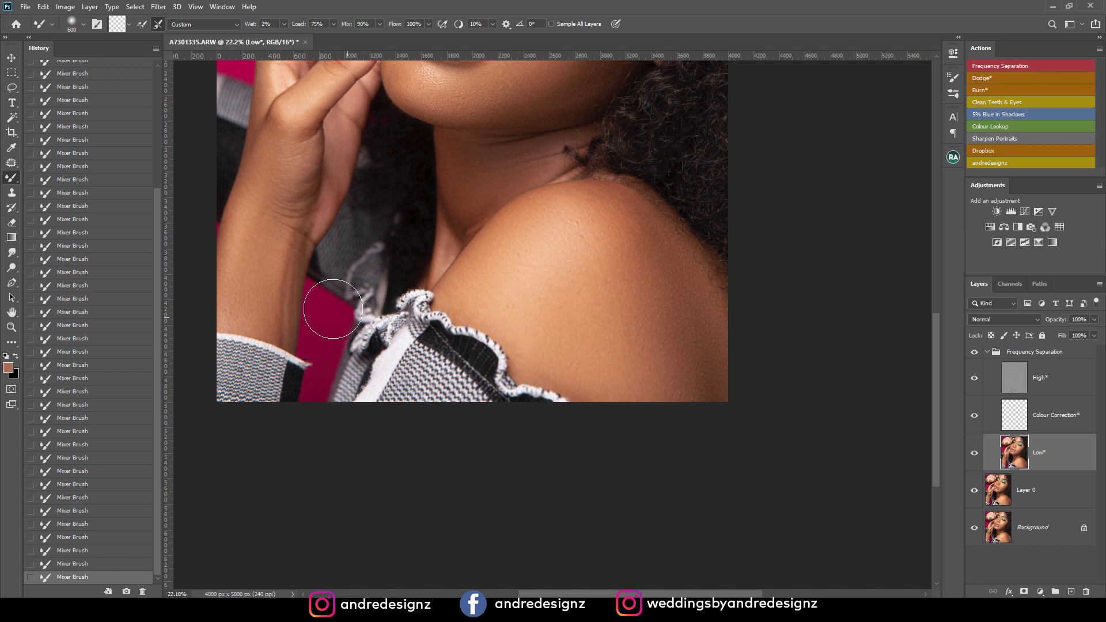
{"action": "scroll", "coordinate": [314, 299], "scroll_direction": "up", "scroll_amount": 1}
{"action": "left_click_drag", "start_coordinate": [334, 247], "coordinate": [394, 384]}
{"action": "left_click_drag", "start_coordinate": [426, 278], "coordinate": [397, 420]}
{"action": "left_click_drag", "start_coordinate": [454, 291], "coordinate": [336, 358]}
{"action": "left_click_drag", "start_coordinate": [392, 299], "coordinate": [402, 459]}
{"action": "left_click_drag", "start_coordinate": [323, 320], "coordinate": [284, 317]}
{"action": "left_click_drag", "start_coordinate": [437, 323], "coordinate": [434, 384]}
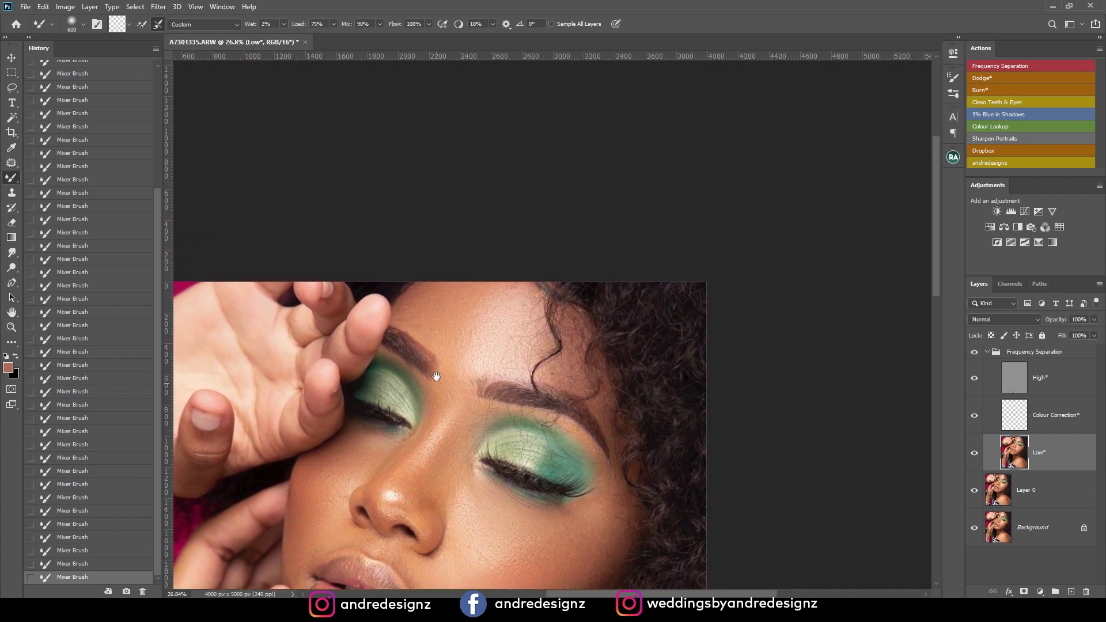
{"action": "left_click_drag", "start_coordinate": [535, 528], "coordinate": [490, 205]}
{"action": "left_click_drag", "start_coordinate": [512, 344], "coordinate": [507, 346]}
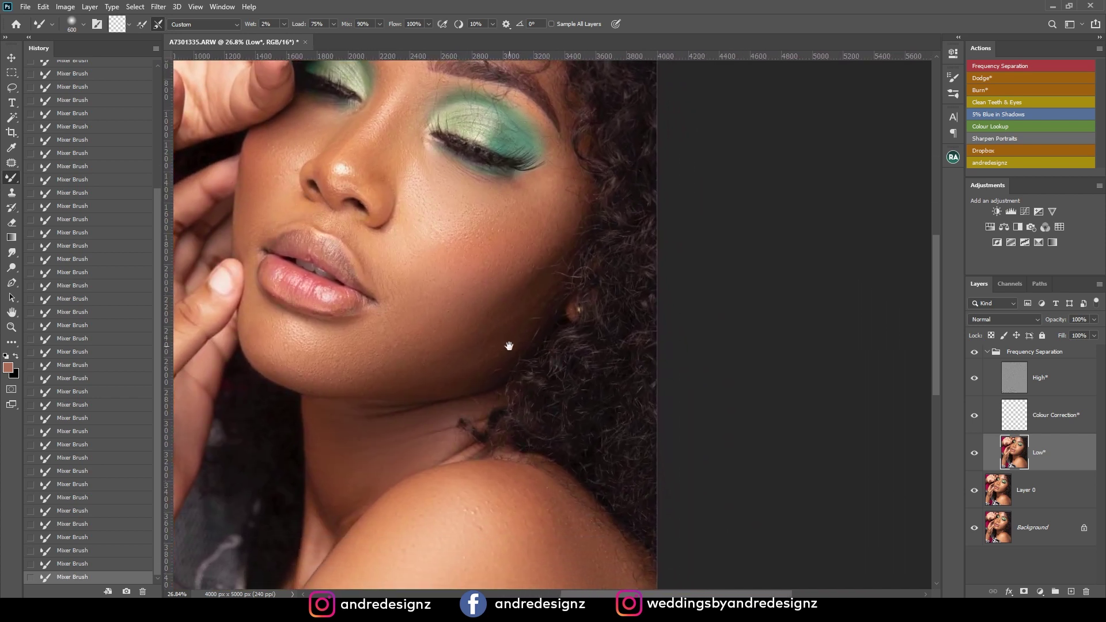
Reduce the Mixer Brush to 250 px and blend the skin tones on the outer cheek below the eye.
{"action": "key", "text": "bracketleft"}
{"action": "key", "text": "bracketleft"}
{"action": "key", "text": "bracketleft"}
{"action": "key", "text": "bracketleft"}
{"action": "key", "text": "bracketleft"}
{"action": "key", "text": "bracketleft"}
{"action": "key", "text": "bracketleft"}
{"action": "key", "text": "bracketleft"}
{"action": "mouse_move", "coordinate": [563, 241]}
{"action": "left_mouse_down"}
{"action": "mouse_move", "coordinate": [571, 199]}
{"action": "mouse_move", "coordinate": [541, 217]}
{"action": "mouse_move", "coordinate": [549, 189]}
{"action": "mouse_move", "coordinate": [564, 243]}
{"action": "mouse_move", "coordinate": [589, 218]}
{"action": "mouse_move", "coordinate": [516, 238]}
{"action": "left_mouse_up"}
Make the High* layer active and use the Patch Tool to remove texture flaws along the lower lip's outer edge.
{"action": "scroll", "coordinate": [513, 198], "scroll_direction": "down", "scroll_amount": 5}
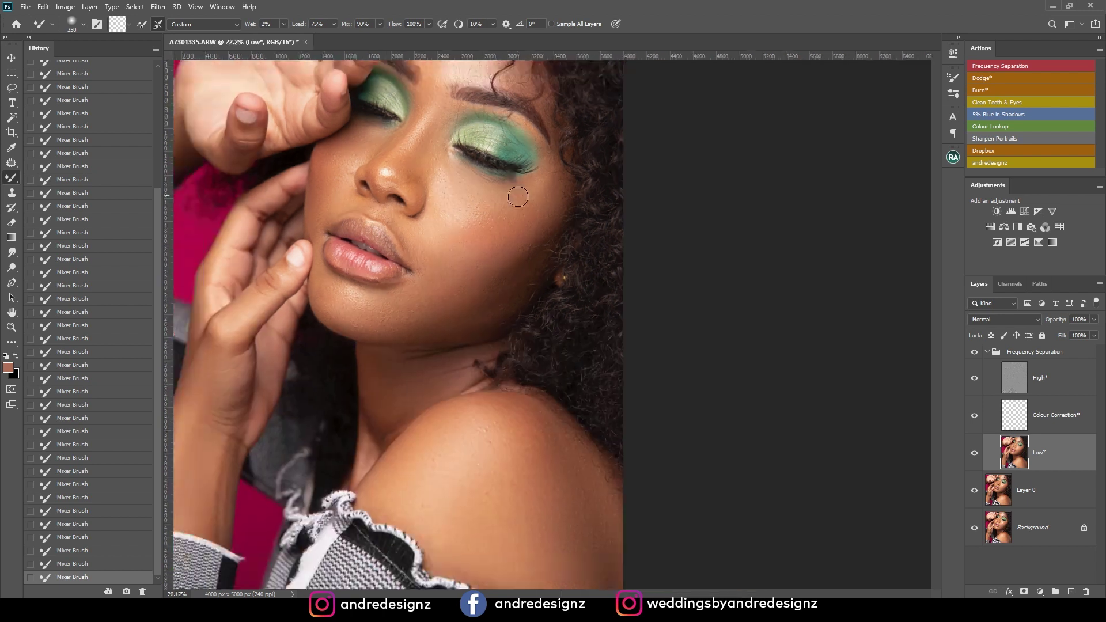
{"action": "scroll", "coordinate": [628, 219], "scroll_direction": "up", "scroll_amount": 8}
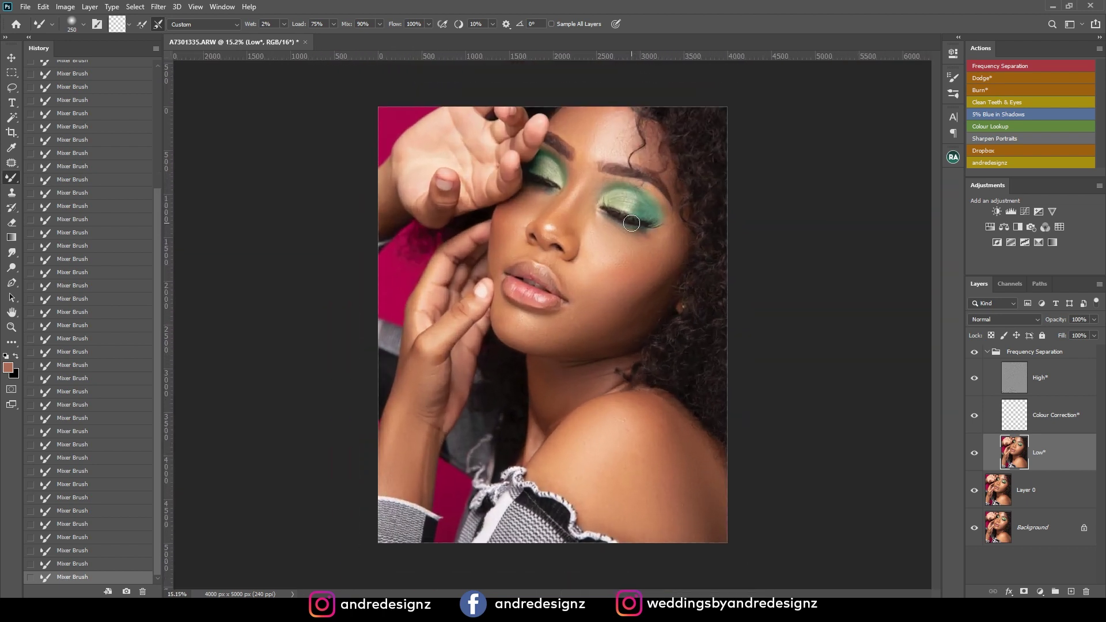
{"action": "scroll", "coordinate": [653, 281], "scroll_direction": "down", "scroll_amount": 4}
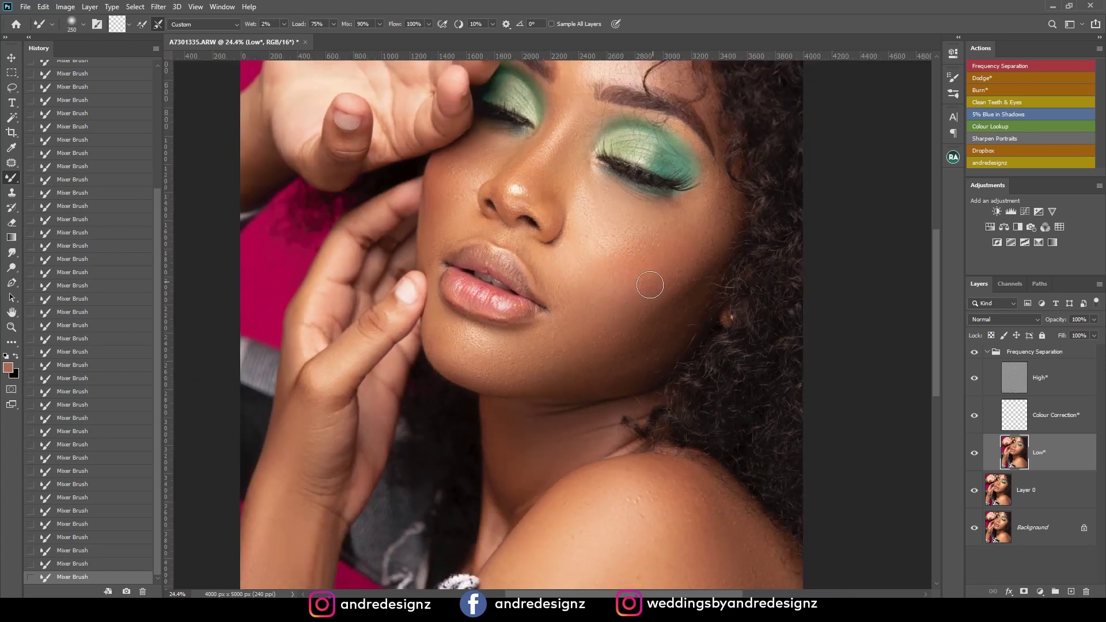
{"action": "scroll", "coordinate": [649, 285], "scroll_direction": "up", "scroll_amount": 7}
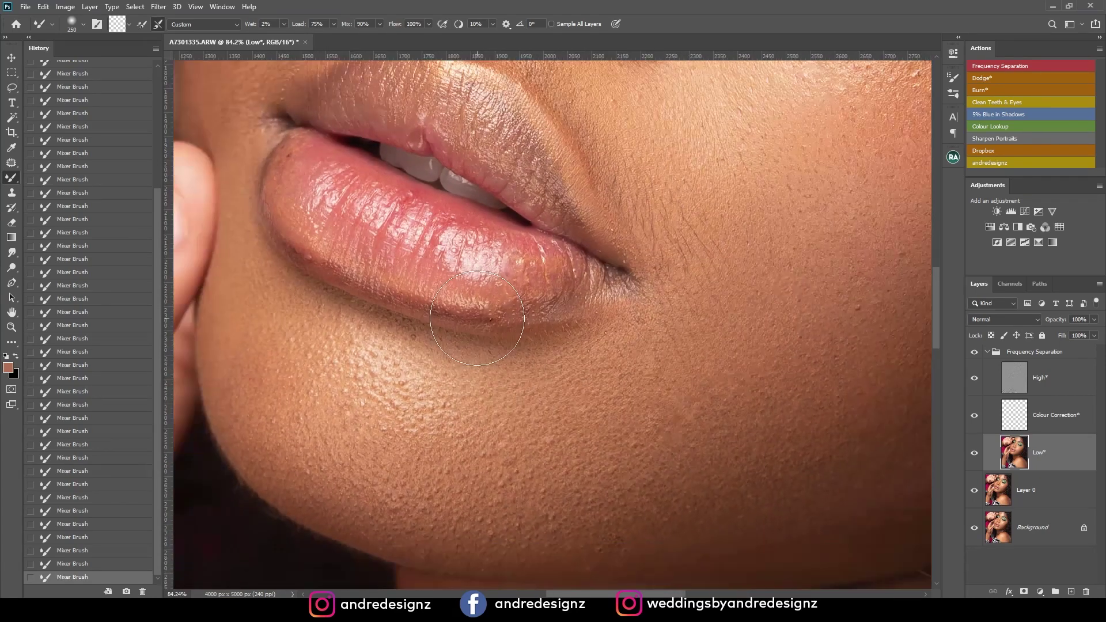
{"action": "left_click", "coordinate": [1030, 387]}
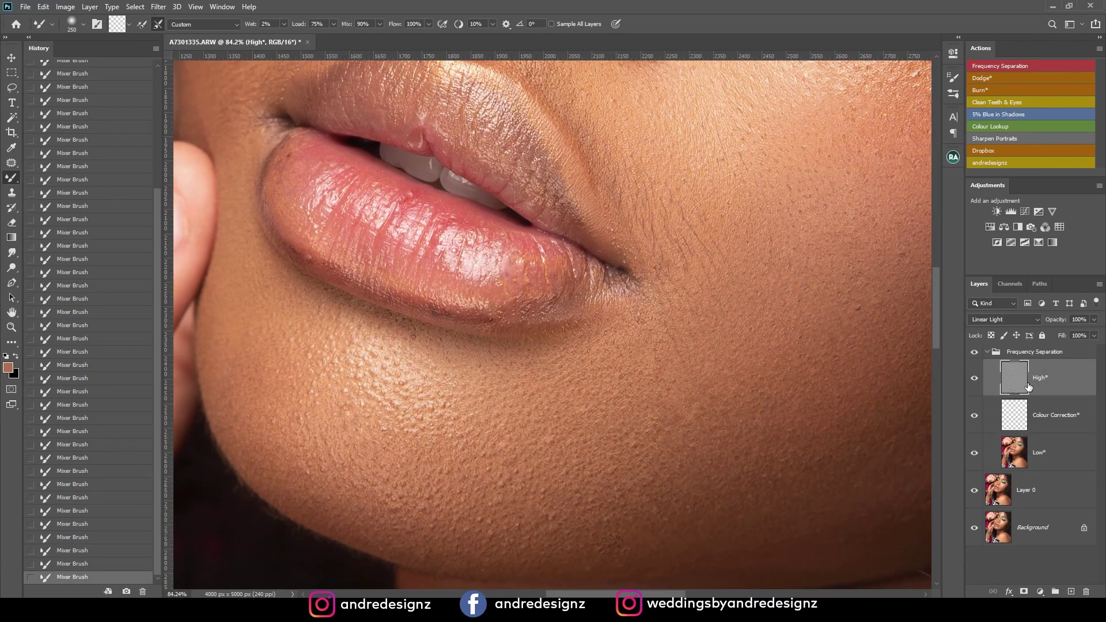
{"action": "key", "text": "j"}
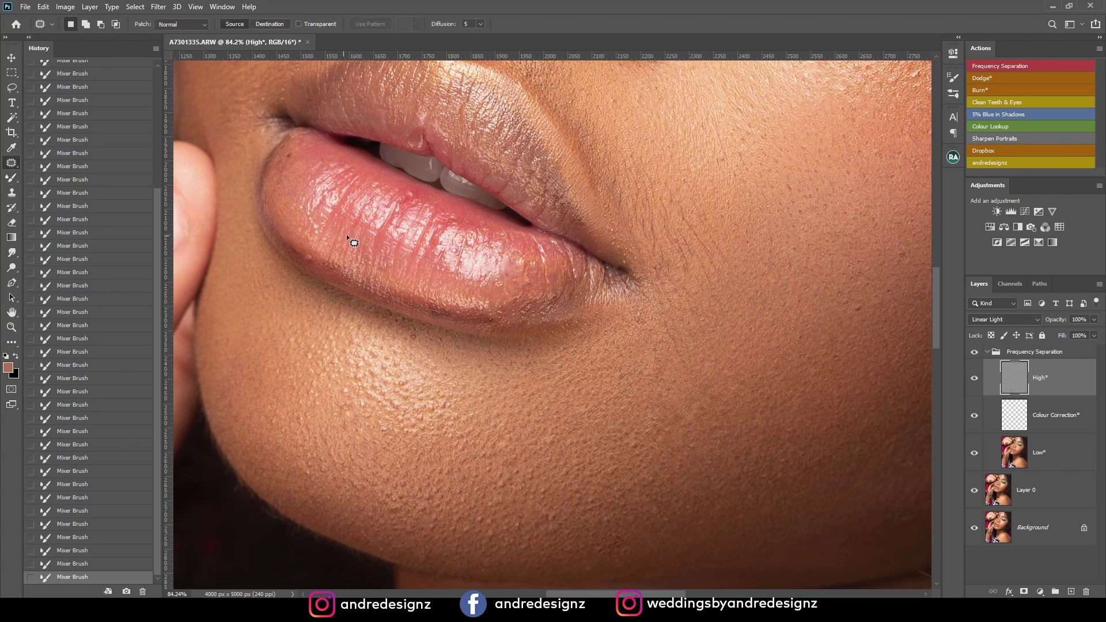
{"action": "mouse_move", "coordinate": [311, 252]}
{"action": "left_mouse_down"}
{"action": "mouse_move", "coordinate": [304, 259]}
{"action": "mouse_move", "coordinate": [338, 279]}
{"action": "left_mouse_up"}
{"action": "key", "text": "ctrl+d"}
{"action": "left_click_drag", "start_coordinate": [473, 320], "coordinate": [472, 322]}
{"action": "left_click_drag", "start_coordinate": [454, 317], "coordinate": [407, 302]}
{"action": "key", "text": "ctrl+d"}
Patch the small texture flaws along the middle of the lower lip's bottom edge on the High* layer.
{"action": "left_click_drag", "start_coordinate": [506, 320], "coordinate": [499, 322]}
{"action": "mouse_move", "coordinate": [495, 320]}
{"action": "left_mouse_down"}
{"action": "mouse_move", "coordinate": [516, 321]}
{"action": "mouse_move", "coordinate": [478, 317]}
{"action": "left_mouse_up"}
{"action": "key", "text": "ctrl+d"}
{"action": "mouse_move", "coordinate": [478, 316]}
{"action": "left_mouse_down"}
{"action": "mouse_move", "coordinate": [469, 309]}
{"action": "mouse_move", "coordinate": [499, 321]}
{"action": "left_mouse_up"}
{"action": "key", "text": "ctrl+d"}
{"action": "key", "text": "ctrl+d"}
{"action": "mouse_move", "coordinate": [434, 311]}
{"action": "left_mouse_down"}
{"action": "mouse_move", "coordinate": [472, 319]}
{"action": "mouse_move", "coordinate": [448, 324]}
{"action": "mouse_move", "coordinate": [431, 311]}
{"action": "left_mouse_up"}
{"action": "key", "text": "ctrl+d"}
{"action": "left_click_drag", "start_coordinate": [442, 317], "coordinate": [414, 307]}
{"action": "key", "text": "ctrl+d"}
Patch the texture flaws on the lower lip towards the mouth corner on the cheek side.
{"action": "left_click_drag", "start_coordinate": [515, 289], "coordinate": [494, 285]}
{"action": "mouse_move", "coordinate": [500, 286]}
{"action": "left_mouse_down"}
{"action": "mouse_move", "coordinate": [499, 301]}
{"action": "mouse_move", "coordinate": [538, 284]}
{"action": "mouse_move", "coordinate": [505, 284]}
{"action": "left_mouse_up"}
{"action": "key", "text": "ctrl+d"}
{"action": "key", "text": "ctrl+d"}
{"action": "key", "text": "ctrl+d"}
{"action": "mouse_move", "coordinate": [500, 287]}
{"action": "left_mouse_down"}
{"action": "mouse_move", "coordinate": [515, 316]}
{"action": "mouse_move", "coordinate": [573, 307]}
{"action": "mouse_move", "coordinate": [524, 311]}
{"action": "mouse_move", "coordinate": [556, 311]}
{"action": "left_mouse_up"}
{"action": "key", "text": "ctrl+d"}
{"action": "key", "text": "ctrl+d"}
{"action": "mouse_move", "coordinate": [554, 313]}
{"action": "left_mouse_down"}
{"action": "mouse_move", "coordinate": [538, 310]}
{"action": "mouse_move", "coordinate": [547, 306]}
{"action": "left_mouse_up"}
{"action": "key", "text": "ctrl+d"}
{"action": "mouse_move", "coordinate": [547, 306]}
{"action": "left_mouse_down"}
{"action": "mouse_move", "coordinate": [575, 295]}
{"action": "mouse_move", "coordinate": [573, 306]}
{"action": "left_mouse_up"}
{"action": "key", "text": "ctrl+d"}
{"action": "key", "text": "ctrl+d"}
Patch the flaws on the lower lip's edge and near the mouth corner on the side of the fingers.
{"action": "left_click_drag", "start_coordinate": [307, 262], "coordinate": [338, 268]}
{"action": "key", "text": "ctrl+d"}
{"action": "key", "text": "ctrl+d"}
{"action": "left_click_drag", "start_coordinate": [293, 155], "coordinate": [285, 147]}
{"action": "key", "text": "ctrl+d"}
{"action": "key", "text": "ctrl+d"}
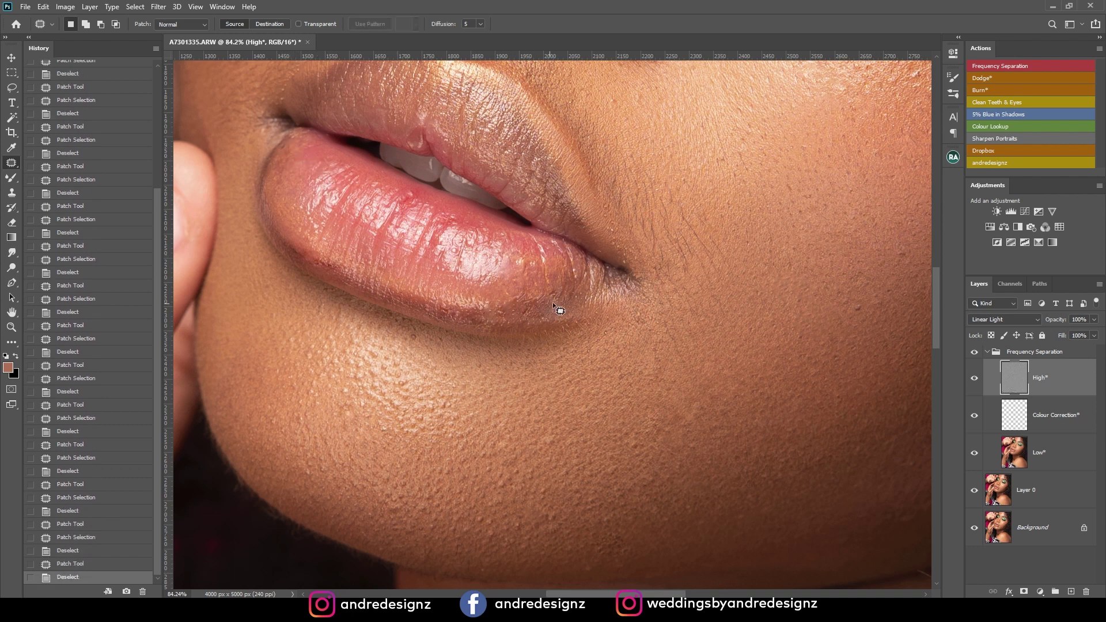
Make the Low* layer active and blend the lower lip's tones with the Mixer Brush reduced to 100 px.
{"action": "scroll", "coordinate": [518, 269], "scroll_direction": "down", "scroll_amount": 5}
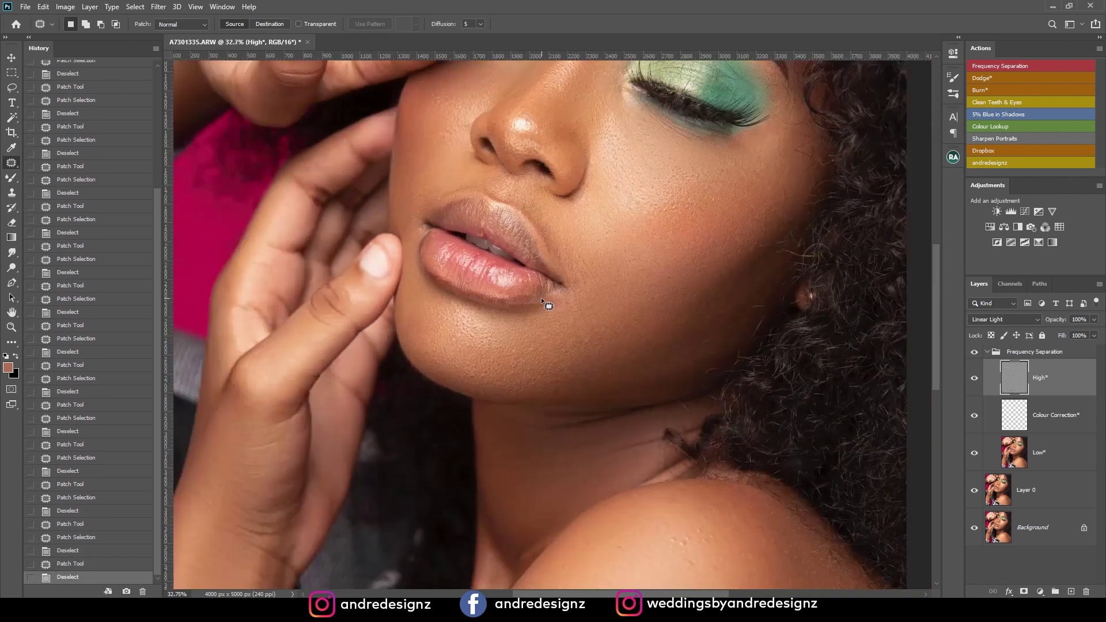
{"action": "scroll", "coordinate": [547, 296], "scroll_direction": "up", "scroll_amount": 4}
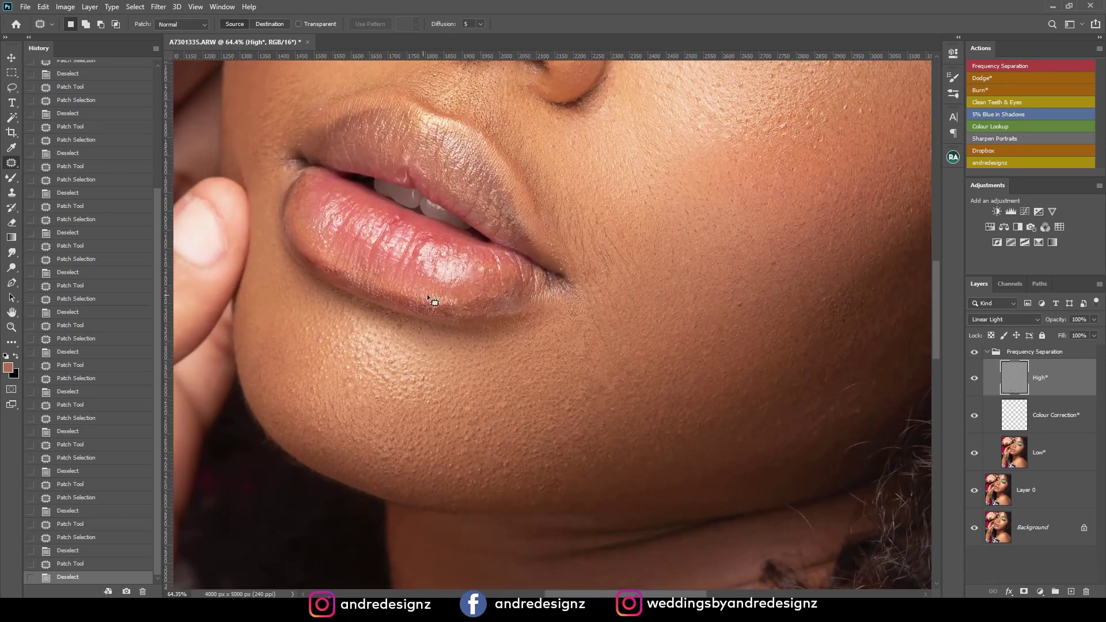
{"action": "left_click", "coordinate": [1060, 455]}
{"action": "key", "text": "b"}
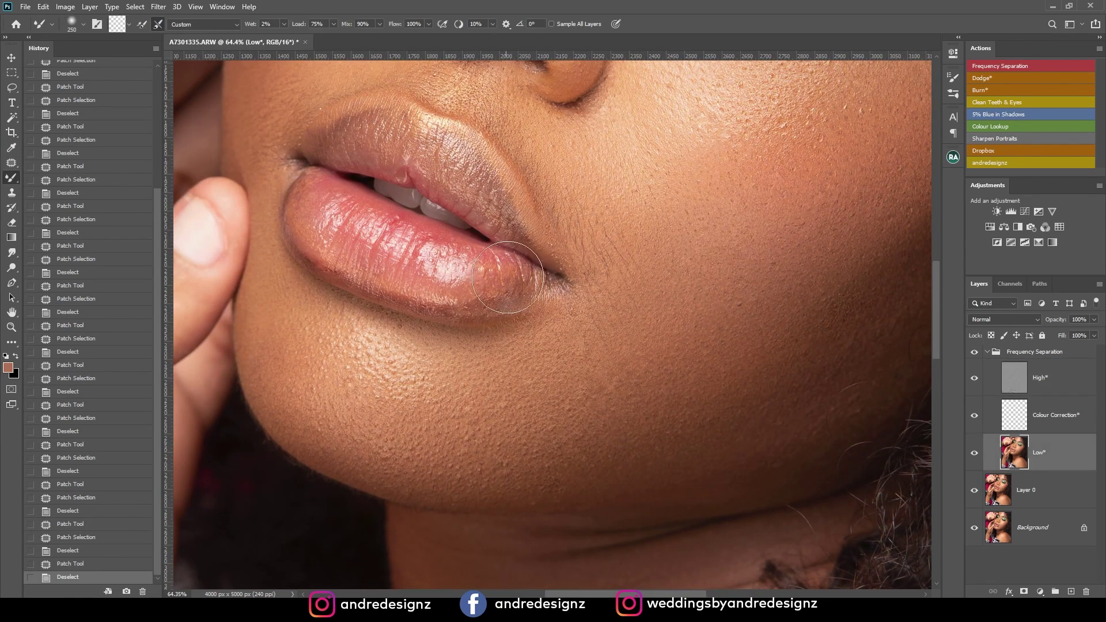
{"action": "key", "text": "bracketleft"}
{"action": "key", "text": "bracketleft"}
{"action": "key", "text": "bracketleft"}
{"action": "key", "text": "bracketleft"}
{"action": "key", "text": "bracketleft"}
{"action": "left_click_drag", "start_coordinate": [483, 307], "coordinate": [470, 303]}
{"action": "left_click_drag", "start_coordinate": [342, 266], "coordinate": [338, 253]}
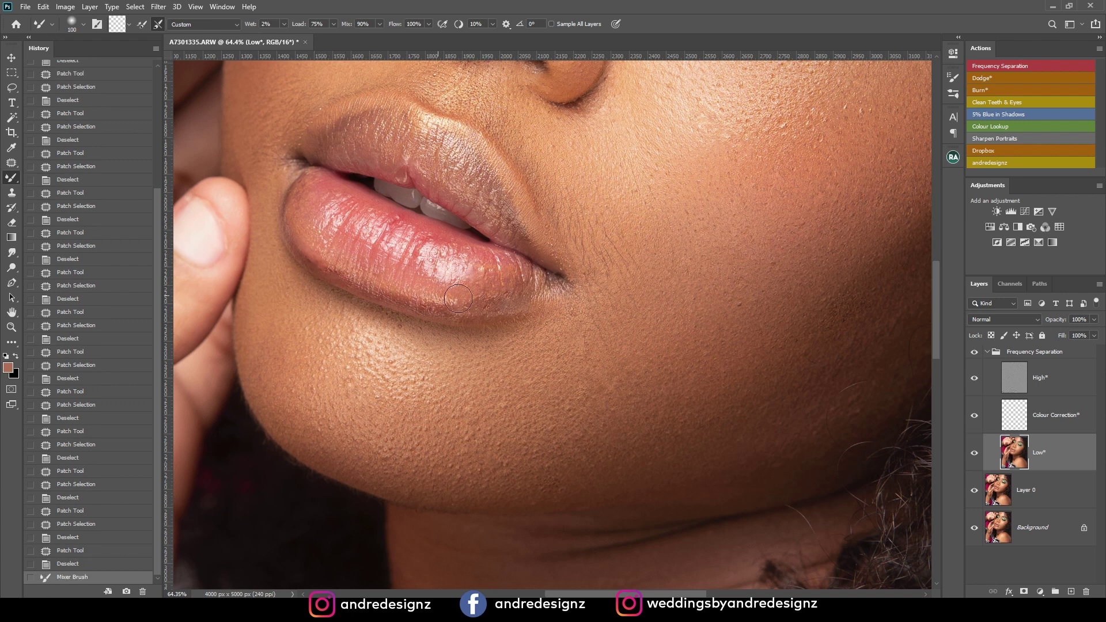
{"action": "left_click_drag", "start_coordinate": [533, 287], "coordinate": [432, 305]}
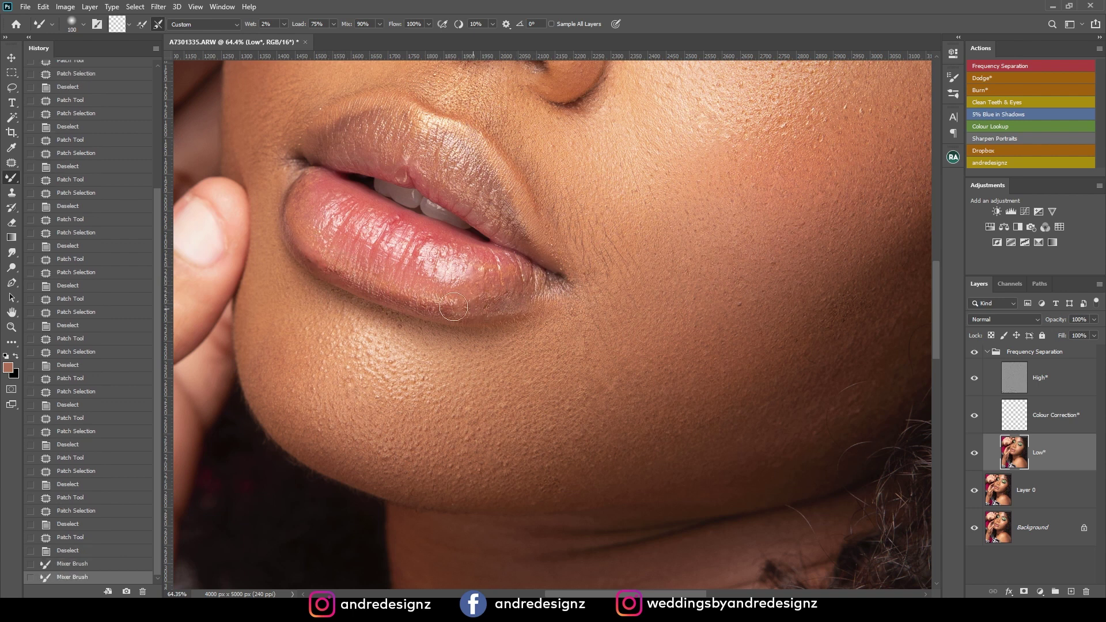
{"action": "left_click_drag", "start_coordinate": [349, 279], "coordinate": [450, 305]}
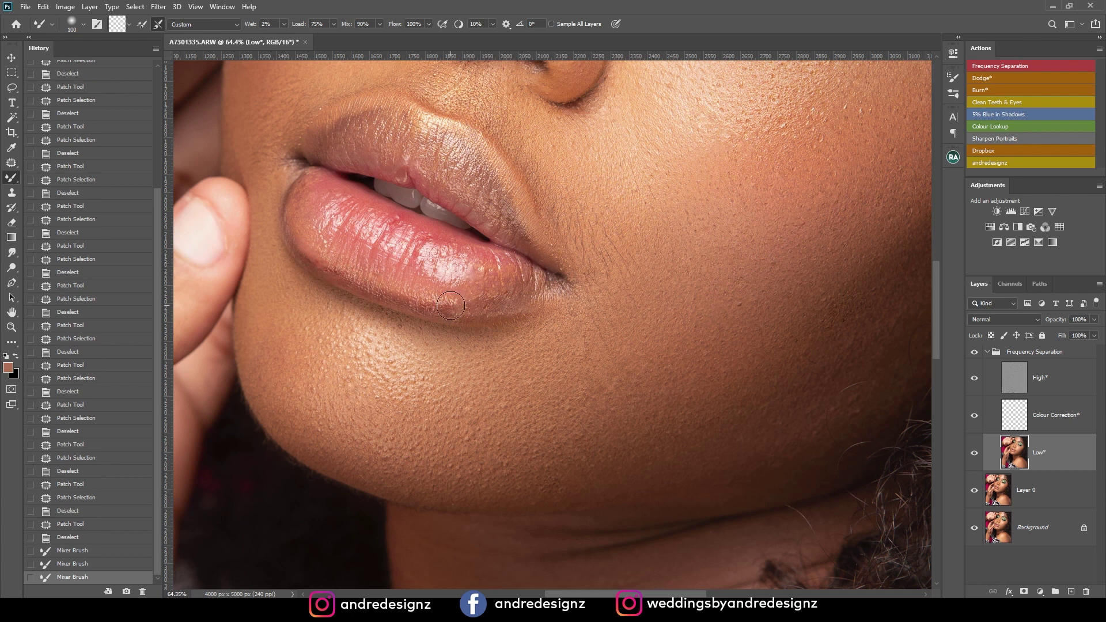
Compare the lips with the Frequency Separation group hidden and shown.
{"action": "left_click", "coordinate": [978, 352]}
{"action": "left_click", "coordinate": [990, 353]}
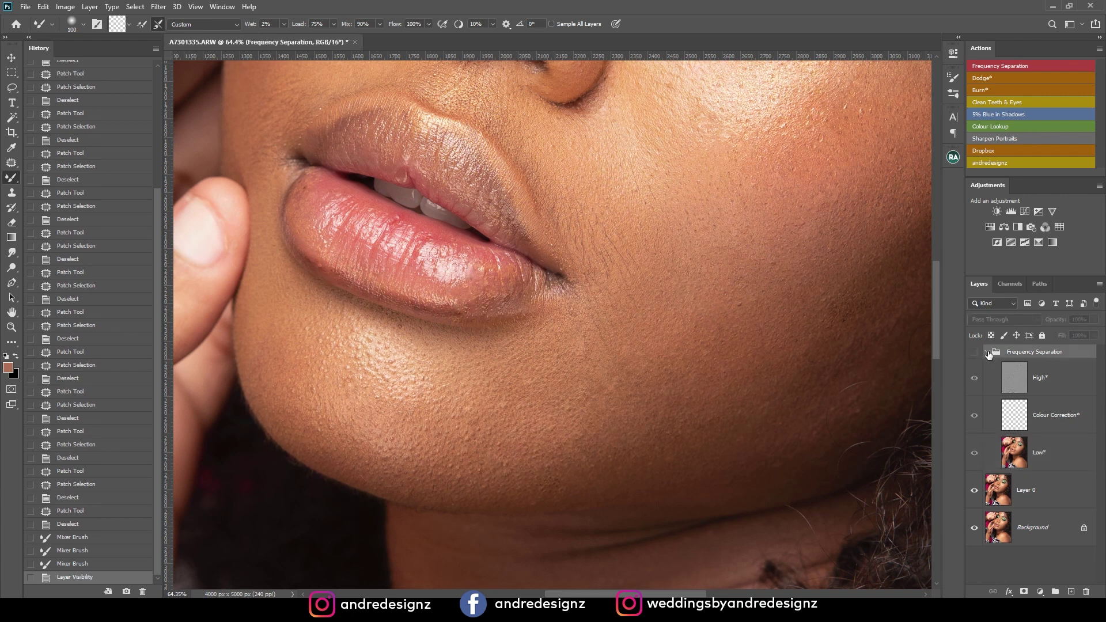
{"action": "left_click", "coordinate": [974, 352]}
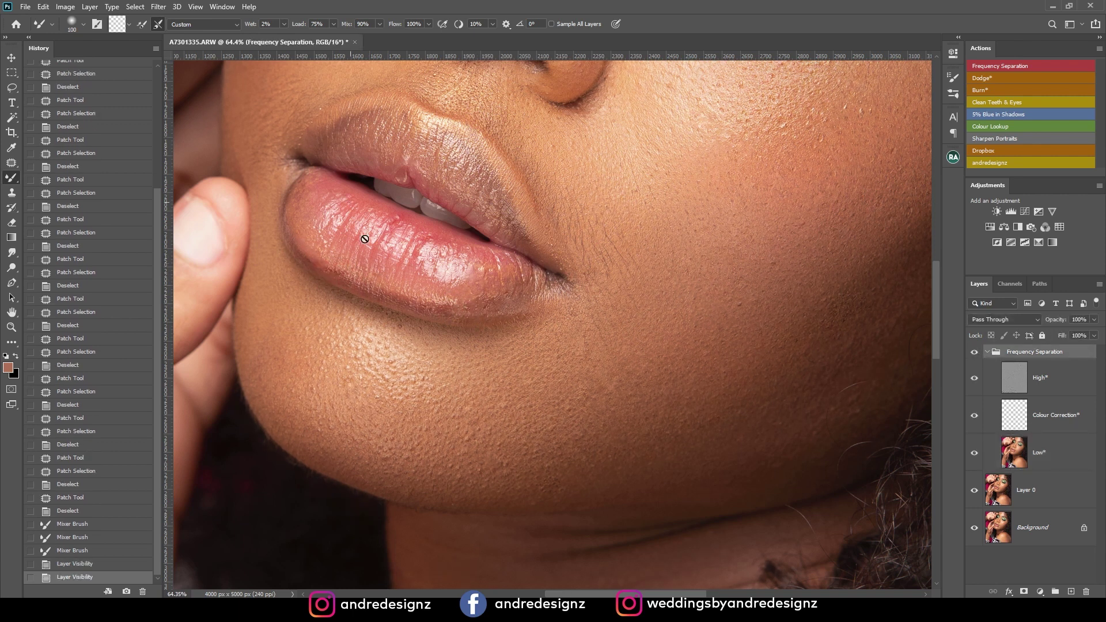
Return to the High* layer with the Patch Tool and patch the remaining flaws along the lower lip's finger-side edge.
{"action": "key", "text": "j"}
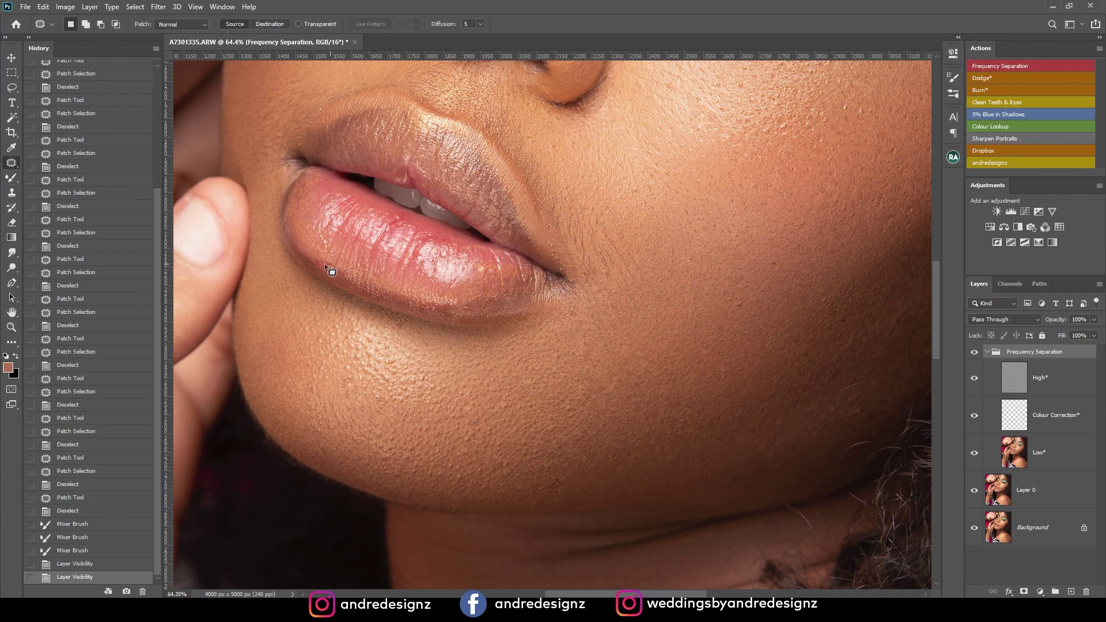
{"action": "left_click_drag", "start_coordinate": [356, 282], "coordinate": [357, 282]}
{"action": "left_click", "coordinate": [544, 236]}
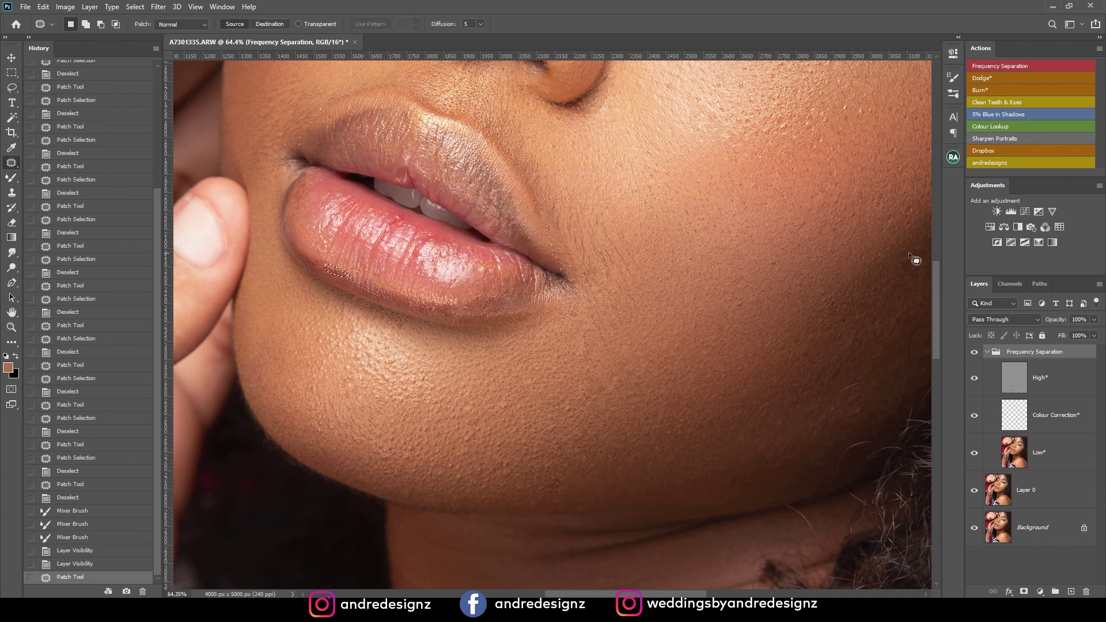
{"action": "left_click", "coordinate": [1071, 372]}
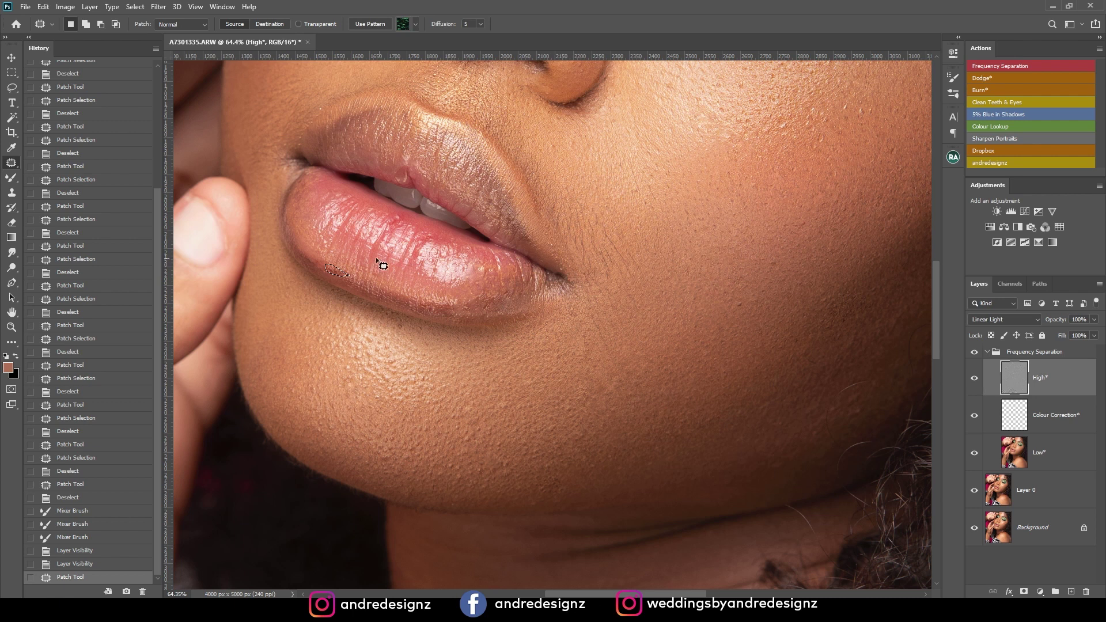
{"action": "key", "text": "ctrl+d"}
{"action": "left_click_drag", "start_coordinate": [369, 275], "coordinate": [370, 275]}
{"action": "mouse_move", "coordinate": [372, 277]}
{"action": "left_mouse_down"}
{"action": "mouse_move", "coordinate": [338, 276]}
{"action": "mouse_move", "coordinate": [311, 258]}
{"action": "mouse_move", "coordinate": [359, 284]}
{"action": "mouse_move", "coordinate": [347, 272]}
{"action": "left_mouse_up"}
{"action": "key", "text": "ctrl+d"}
{"action": "key", "text": "ctrl+d"}
{"action": "key", "text": "ctrl+d"}
{"action": "left_click_drag", "start_coordinate": [344, 276], "coordinate": [353, 280]}
{"action": "key", "text": "ctrl+d"}
Patch the texture flaws across the middle and cheek side of the lower lip, and collapse the Frequency Separation group.
{"action": "mouse_move", "coordinate": [402, 214]}
{"action": "left_mouse_down"}
{"action": "mouse_move", "coordinate": [407, 226]}
{"action": "mouse_move", "coordinate": [399, 215]}
{"action": "left_mouse_up"}
{"action": "left_click_drag", "start_coordinate": [405, 220], "coordinate": [441, 236]}
{"action": "key", "text": "ctrl+d"}
{"action": "key", "text": "ctrl+d"}
{"action": "mouse_move", "coordinate": [442, 236]}
{"action": "left_mouse_down"}
{"action": "mouse_move", "coordinate": [464, 241]}
{"action": "mouse_move", "coordinate": [484, 268]}
{"action": "left_mouse_up"}
{"action": "key", "text": "ctrl+d"}
{"action": "key", "text": "ctrl+d"}
{"action": "left_click_drag", "start_coordinate": [483, 269], "coordinate": [496, 288]}
{"action": "key", "text": "ctrl+d"}
{"action": "scroll", "coordinate": [485, 277], "scroll_direction": "down", "scroll_amount": 10}
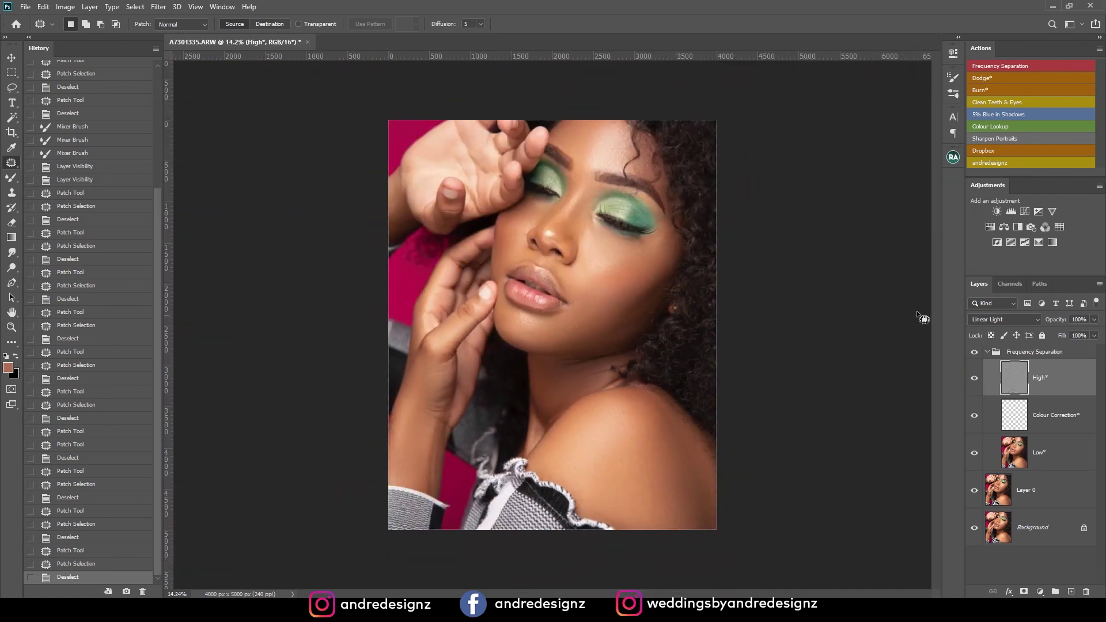
{"action": "left_click", "coordinate": [986, 353]}
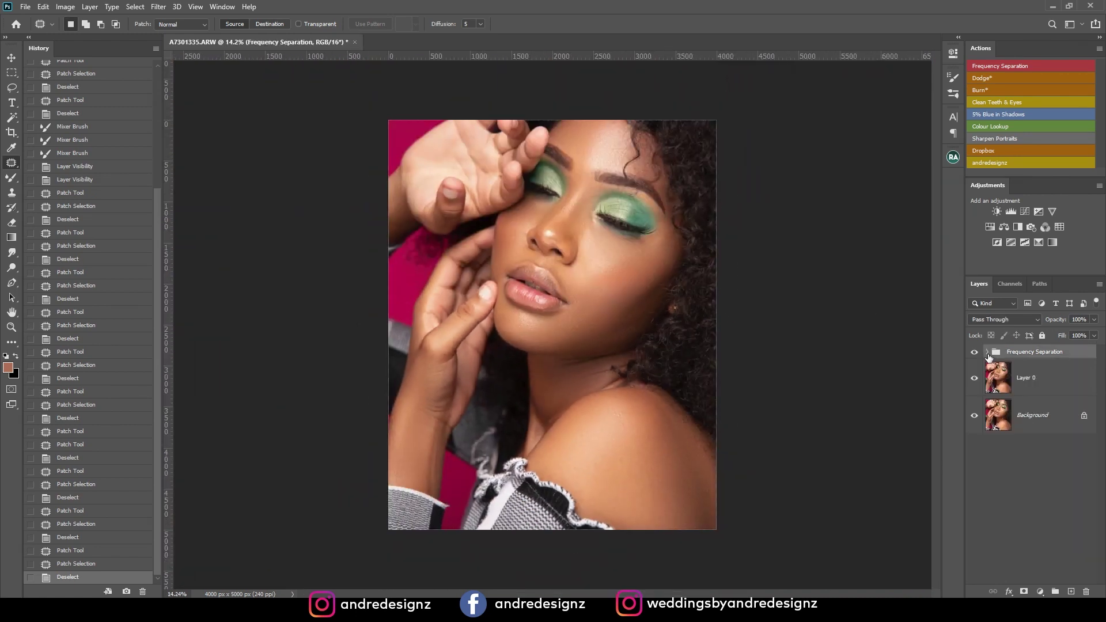
Run the Dodge* and Burn* actions to add their masked Levels layers above the Frequency Separation group.
{"action": "left_click", "coordinate": [990, 78]}
{"action": "left_click", "coordinate": [987, 88]}
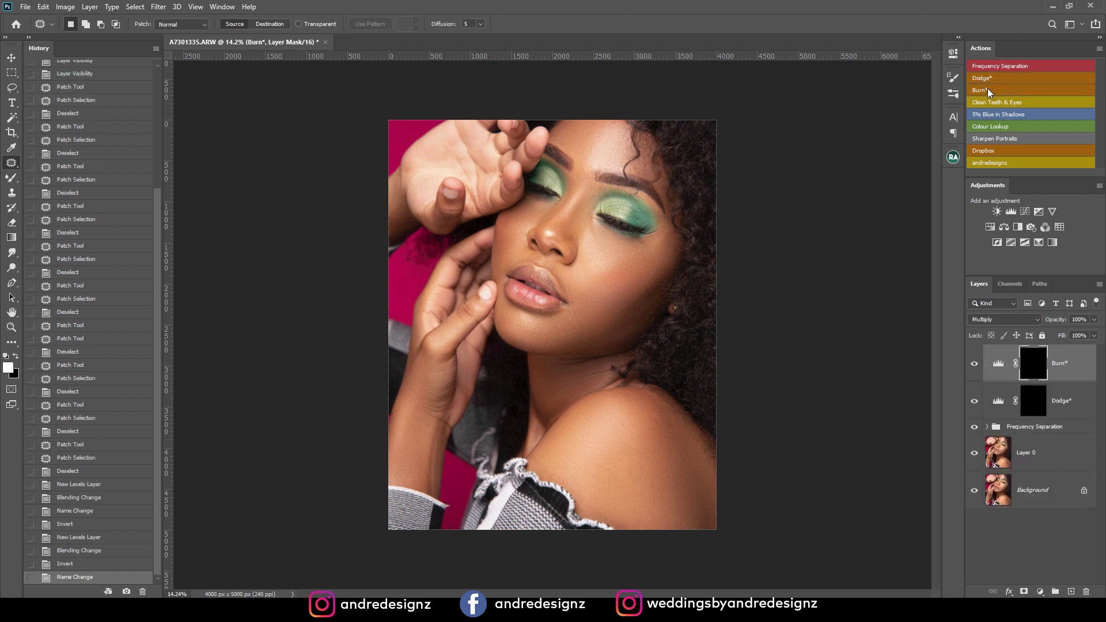
{"action": "scroll", "coordinate": [577, 190], "scroll_direction": "up", "scroll_amount": 2}
{"action": "scroll", "coordinate": [599, 187], "scroll_direction": "up", "scroll_amount": 1}
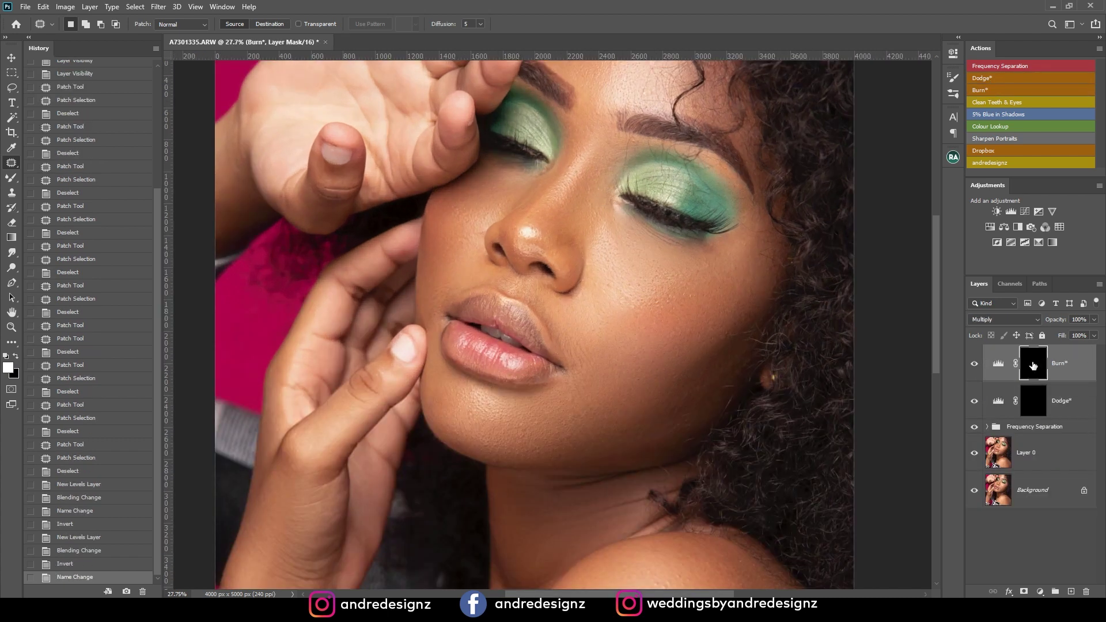
Paint on the Burn* mask with a 175 px Soft Round brush at 1% flow to darken the nose bridge and inner eye area.
{"action": "key", "text": "b"}
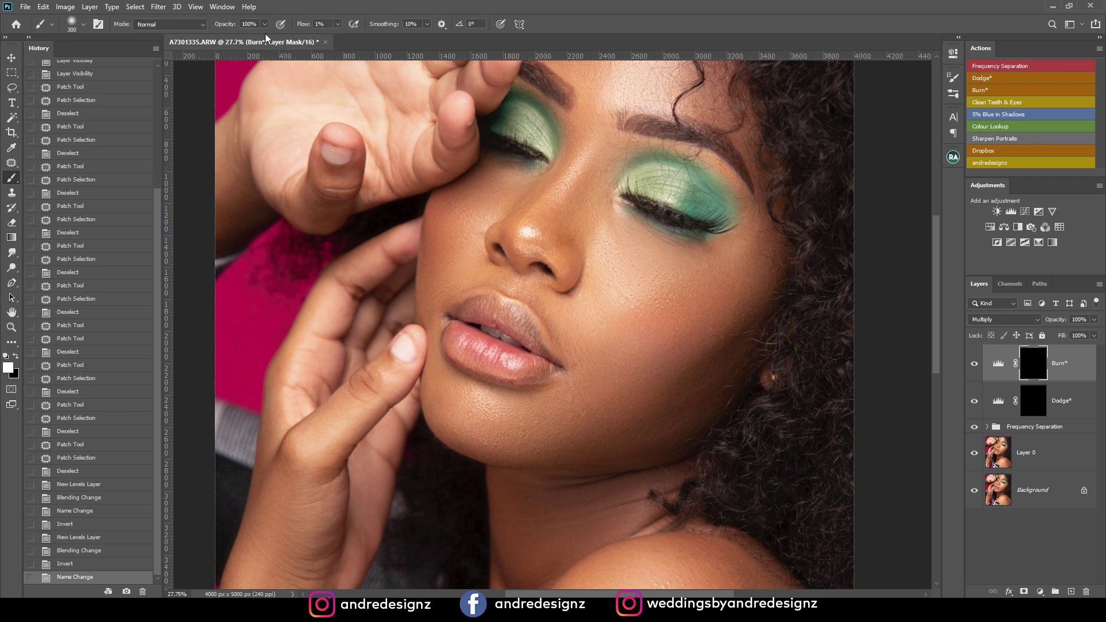
{"action": "left_click", "coordinate": [84, 25]}
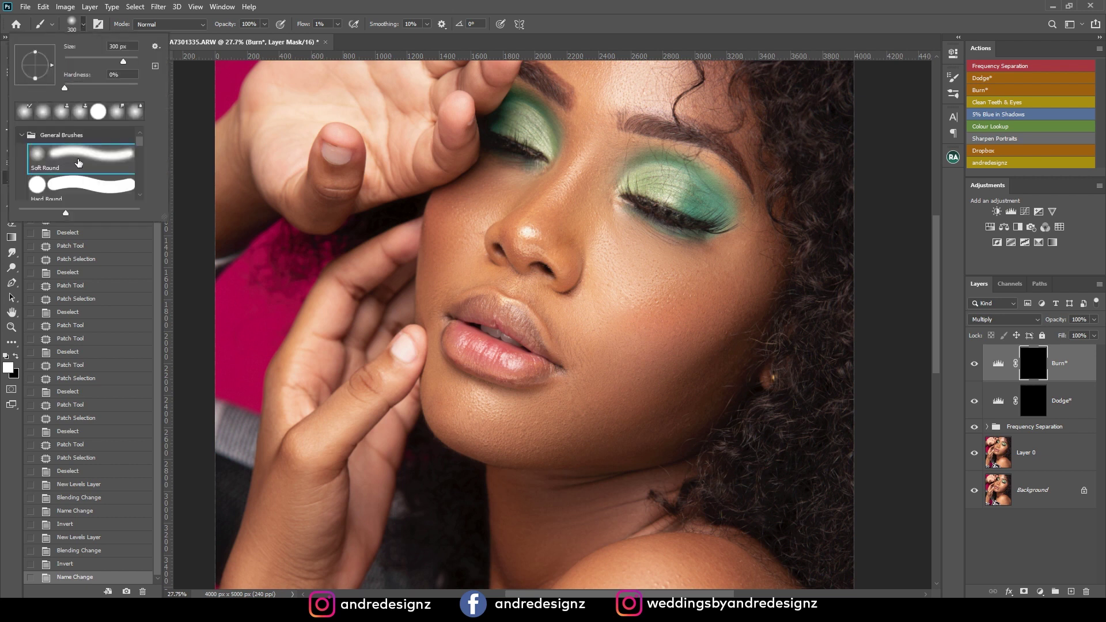
{"action": "double_click", "coordinate": [607, 11]}
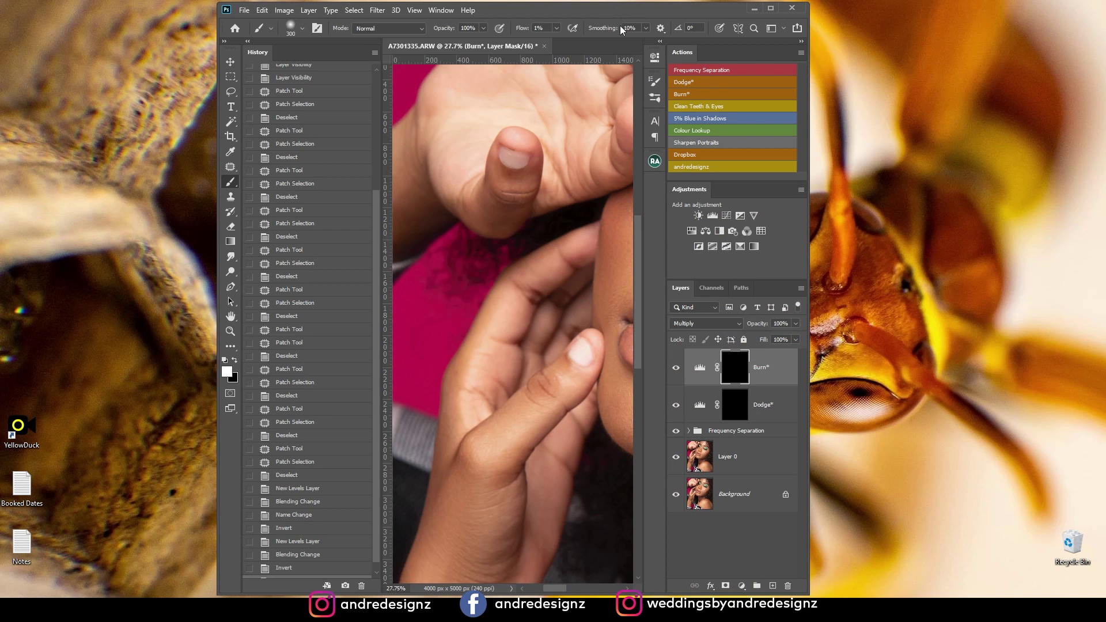
{"action": "double_click", "coordinate": [695, 12]}
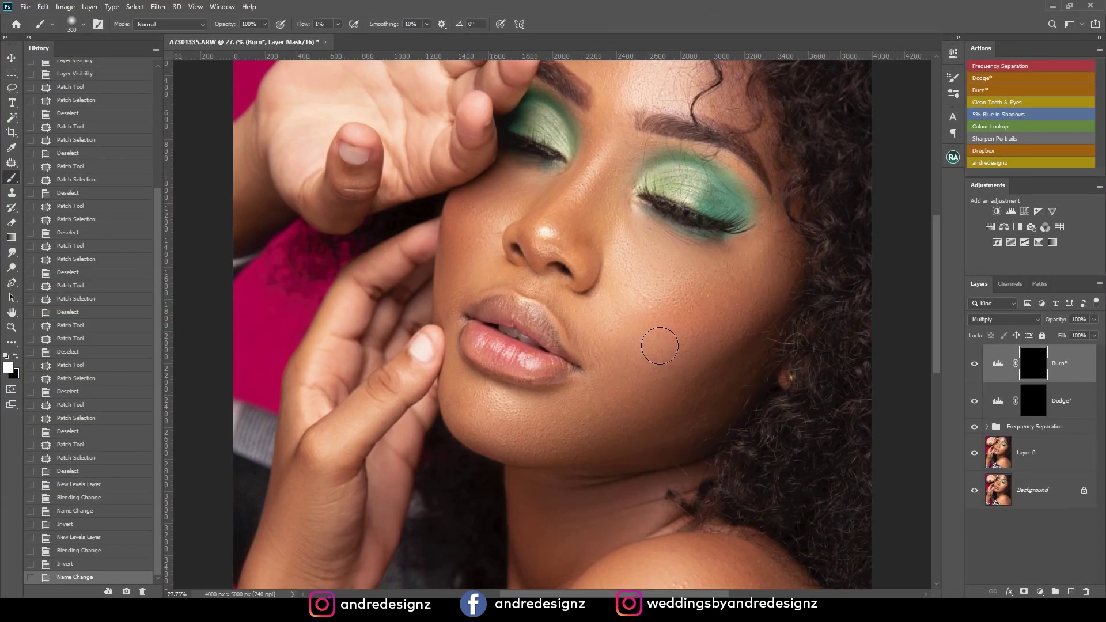
{"action": "key", "text": "bracketleft"}
{"action": "key", "text": "bracketleft"}
{"action": "key", "text": "bracketright"}
{"action": "key", "text": "bracketleft"}
{"action": "key", "text": "bracketleft"}
{"action": "left_click_drag", "start_coordinate": [634, 152], "coordinate": [635, 157]}
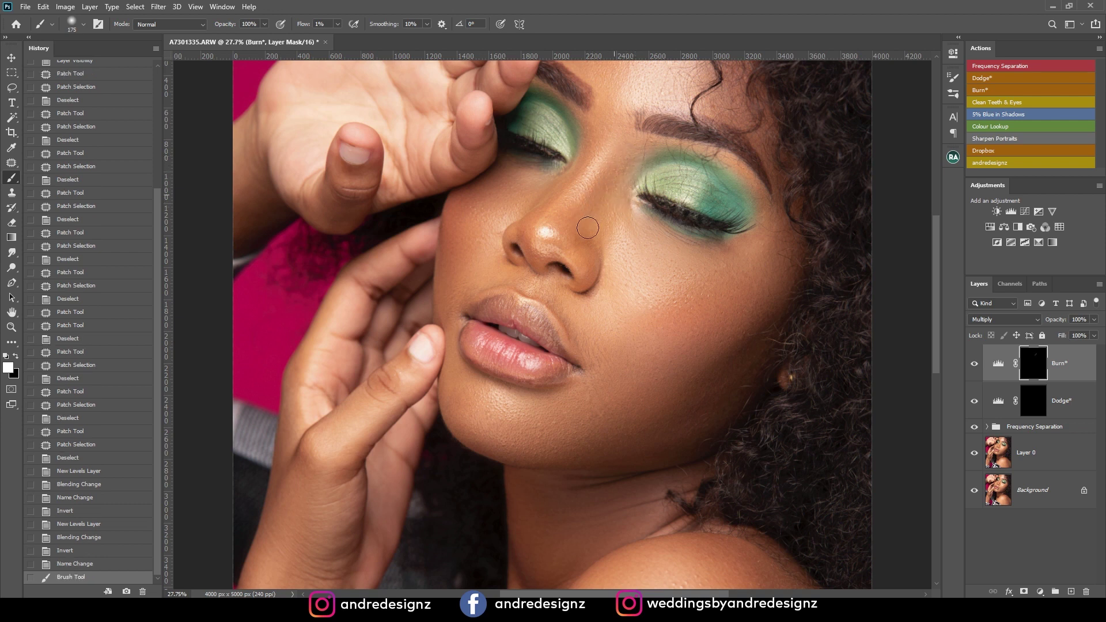
{"action": "left_click_drag", "start_coordinate": [601, 207], "coordinate": [594, 206]}
{"action": "mouse_move", "coordinate": [572, 158]}
{"action": "left_mouse_down"}
{"action": "mouse_move", "coordinate": [542, 199]}
{"action": "mouse_move", "coordinate": [627, 181]}
{"action": "mouse_move", "coordinate": [625, 164]}
{"action": "mouse_move", "coordinate": [578, 240]}
{"action": "left_mouse_up"}
Enlarge the brush to 400 px in stages and burn the hand-side cheek, the upper lip area, and the far cheek and jaw.
{"action": "key", "text": "bracketright"}
{"action": "key", "text": "bracketright"}
{"action": "key", "text": "bracketright"}
{"action": "mouse_move", "coordinate": [467, 225]}
{"action": "left_mouse_down"}
{"action": "mouse_move", "coordinate": [468, 244]}
{"action": "mouse_move", "coordinate": [471, 227]}
{"action": "left_mouse_up"}
{"action": "mouse_move", "coordinate": [472, 229]}
{"action": "left_mouse_down"}
{"action": "mouse_move", "coordinate": [465, 208]}
{"action": "mouse_move", "coordinate": [469, 228]}
{"action": "left_mouse_up"}
{"action": "left_click_drag", "start_coordinate": [446, 265], "coordinate": [450, 274]}
{"action": "left_click_drag", "start_coordinate": [518, 296], "coordinate": [529, 302]}
{"action": "key", "text": "bracketright"}
{"action": "mouse_move", "coordinate": [661, 346]}
{"action": "left_mouse_down"}
{"action": "mouse_move", "coordinate": [693, 331]}
{"action": "mouse_move", "coordinate": [697, 298]}
{"action": "mouse_move", "coordinate": [676, 333]}
{"action": "mouse_move", "coordinate": [717, 292]}
{"action": "mouse_move", "coordinate": [678, 331]}
{"action": "mouse_move", "coordinate": [752, 290]}
{"action": "mouse_move", "coordinate": [705, 343]}
{"action": "mouse_move", "coordinate": [749, 316]}
{"action": "mouse_move", "coordinate": [705, 320]}
{"action": "mouse_move", "coordinate": [720, 287]}
{"action": "mouse_move", "coordinate": [657, 332]}
{"action": "mouse_move", "coordinate": [699, 296]}
{"action": "mouse_move", "coordinate": [682, 329]}
{"action": "mouse_move", "coordinate": [700, 317]}
{"action": "mouse_move", "coordinate": [626, 353]}
{"action": "mouse_move", "coordinate": [672, 315]}
{"action": "mouse_move", "coordinate": [656, 320]}
{"action": "mouse_move", "coordinate": [592, 364]}
{"action": "mouse_move", "coordinate": [700, 326]}
{"action": "mouse_move", "coordinate": [656, 364]}
{"action": "mouse_move", "coordinate": [722, 327]}
{"action": "mouse_move", "coordinate": [621, 404]}
{"action": "mouse_move", "coordinate": [767, 296]}
{"action": "mouse_move", "coordinate": [785, 250]}
{"action": "mouse_move", "coordinate": [744, 313]}
{"action": "mouse_move", "coordinate": [774, 278]}
{"action": "mouse_move", "coordinate": [699, 354]}
{"action": "mouse_move", "coordinate": [777, 233]}
{"action": "mouse_move", "coordinate": [670, 330]}
{"action": "mouse_move", "coordinate": [525, 435]}
{"action": "mouse_move", "coordinate": [583, 432]}
{"action": "left_mouse_up"}
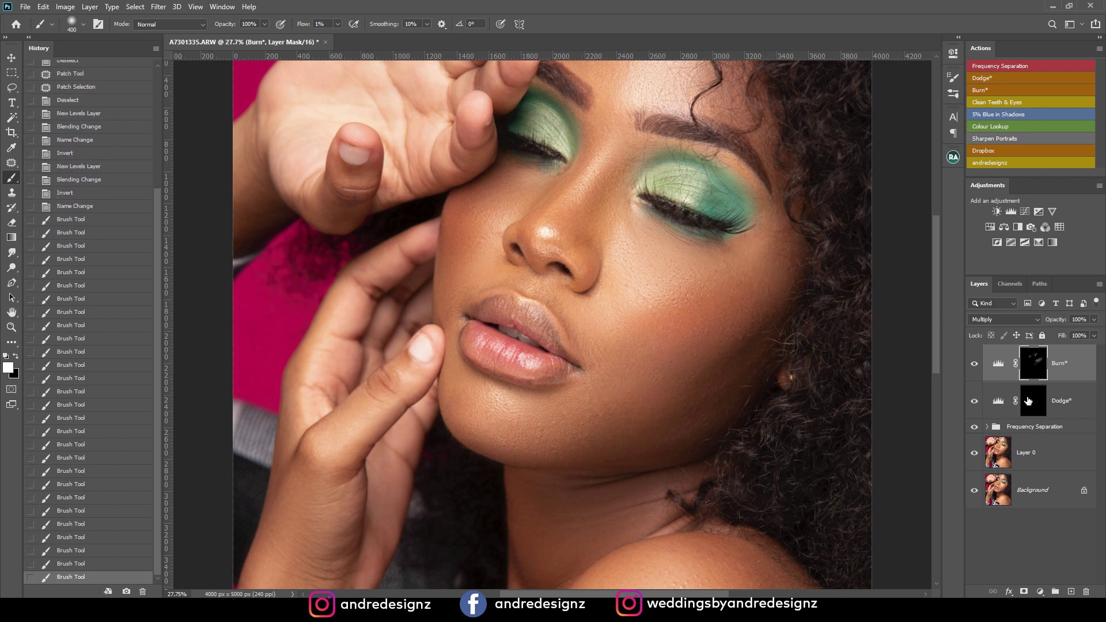
Burn the lower hand and the shoulder on the Burn* mask with the 400 px brush.
{"action": "left_click_drag", "start_coordinate": [681, 434], "coordinate": [731, 192]}
{"action": "mouse_move", "coordinate": [349, 362]}
{"action": "left_mouse_down"}
{"action": "mouse_move", "coordinate": [349, 434]}
{"action": "mouse_move", "coordinate": [337, 381]}
{"action": "left_mouse_up"}
{"action": "left_click_drag", "start_coordinate": [512, 329], "coordinate": [434, 165]}
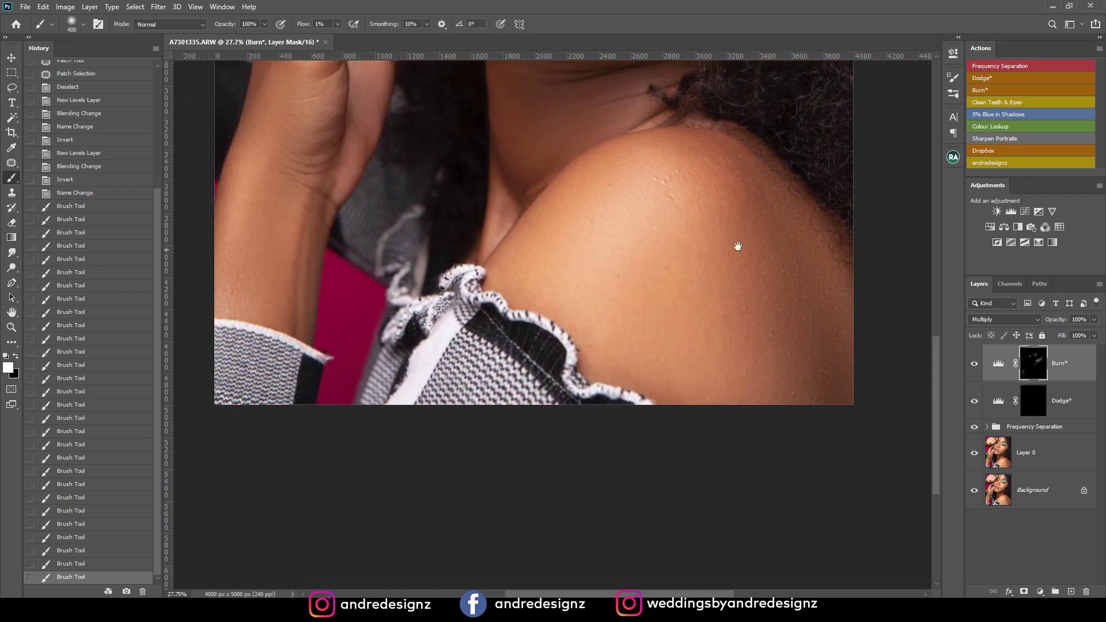
{"action": "left_click_drag", "start_coordinate": [682, 252], "coordinate": [546, 327]}
{"action": "mouse_move", "coordinate": [606, 243]}
{"action": "left_mouse_down"}
{"action": "mouse_move", "coordinate": [648, 292]}
{"action": "mouse_move", "coordinate": [696, 454]}
{"action": "mouse_move", "coordinate": [684, 477]}
{"action": "left_mouse_up"}
{"action": "left_click_drag", "start_coordinate": [634, 348], "coordinate": [653, 471]}
{"action": "left_click_drag", "start_coordinate": [612, 263], "coordinate": [694, 519]}
{"action": "left_click_drag", "start_coordinate": [656, 346], "coordinate": [634, 466]}
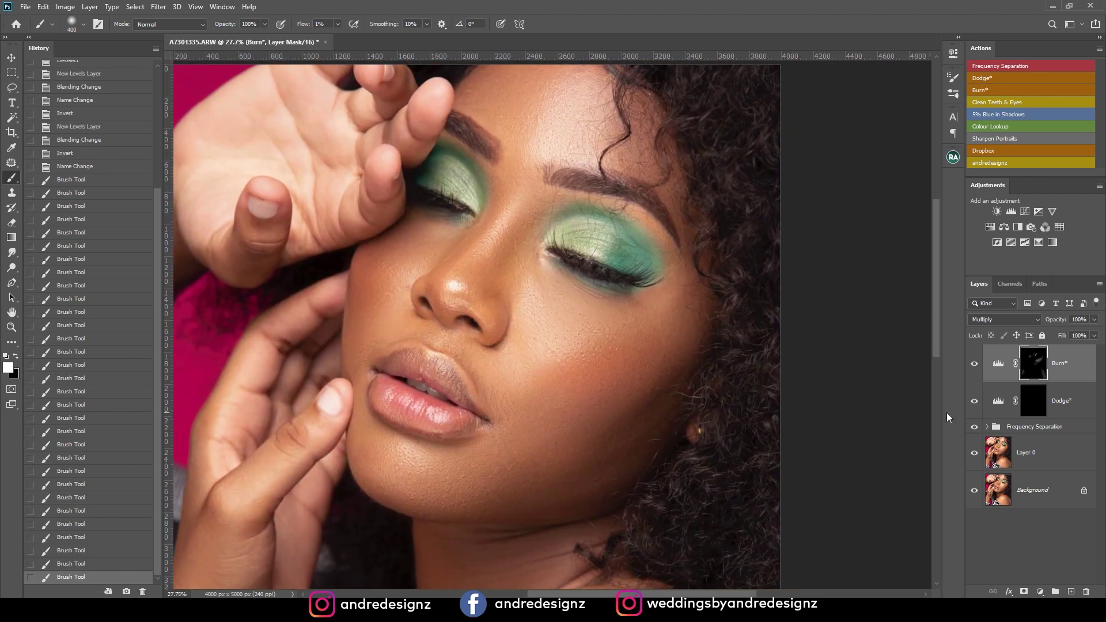
Brighten the nose on the Dodge* mask with the brush reduced to 175 px, and compare with the layer hidden and shown.
{"action": "left_click", "coordinate": [1037, 399]}
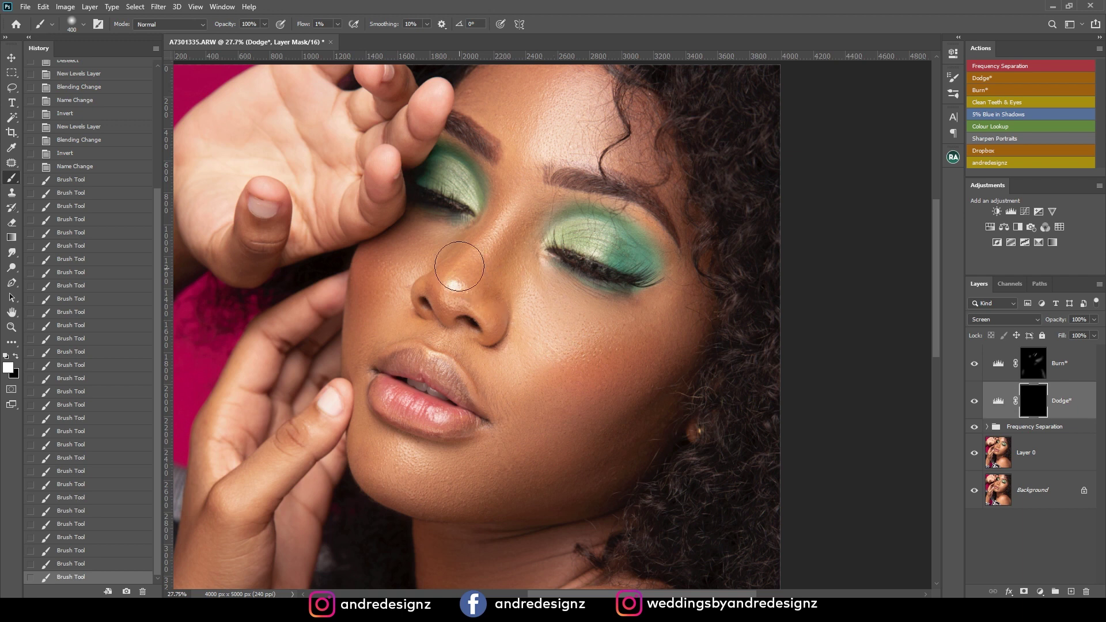
{"action": "key", "text": "bracketleft"}
{"action": "key", "text": "bracketleft"}
{"action": "key", "text": "bracketleft"}
{"action": "key", "text": "bracketleft"}
{"action": "left_click_drag", "start_coordinate": [476, 258], "coordinate": [464, 277]}
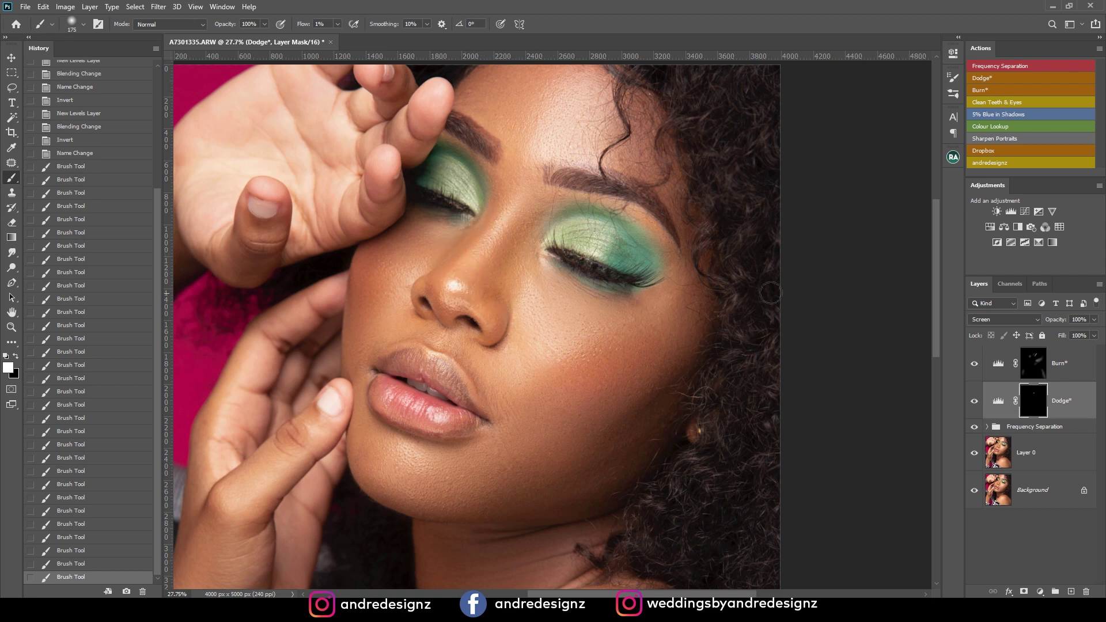
{"action": "left_click", "coordinate": [972, 403]}
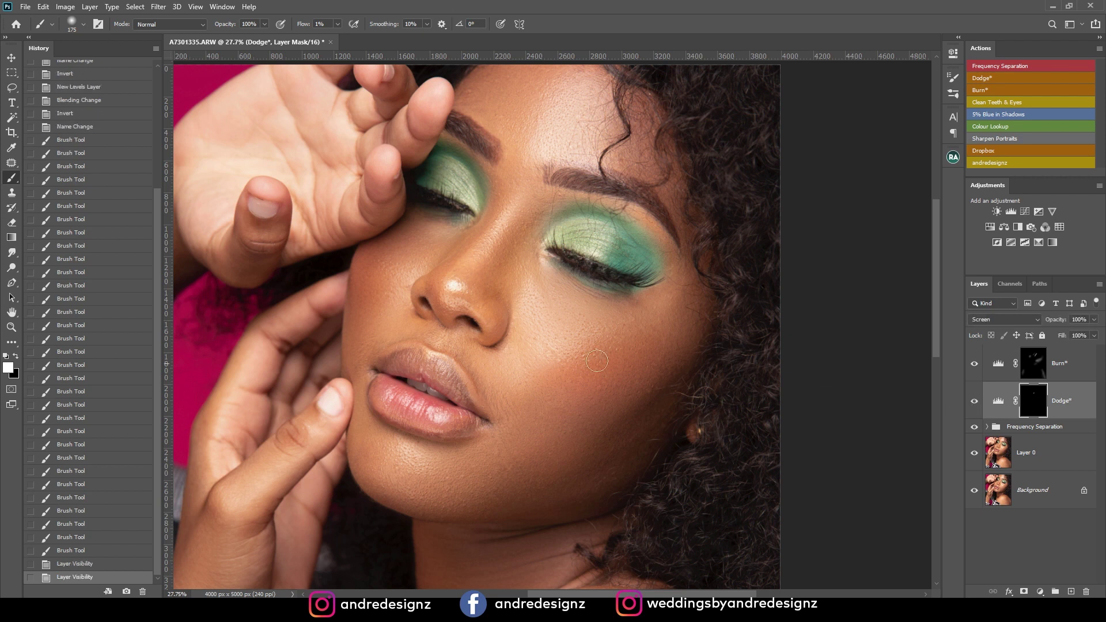
Enlarge the brush to 400 px and brighten the chin and jaw area on the Dodge* mask.
{"action": "left_click_drag", "start_coordinate": [547, 338], "coordinate": [563, 222]}
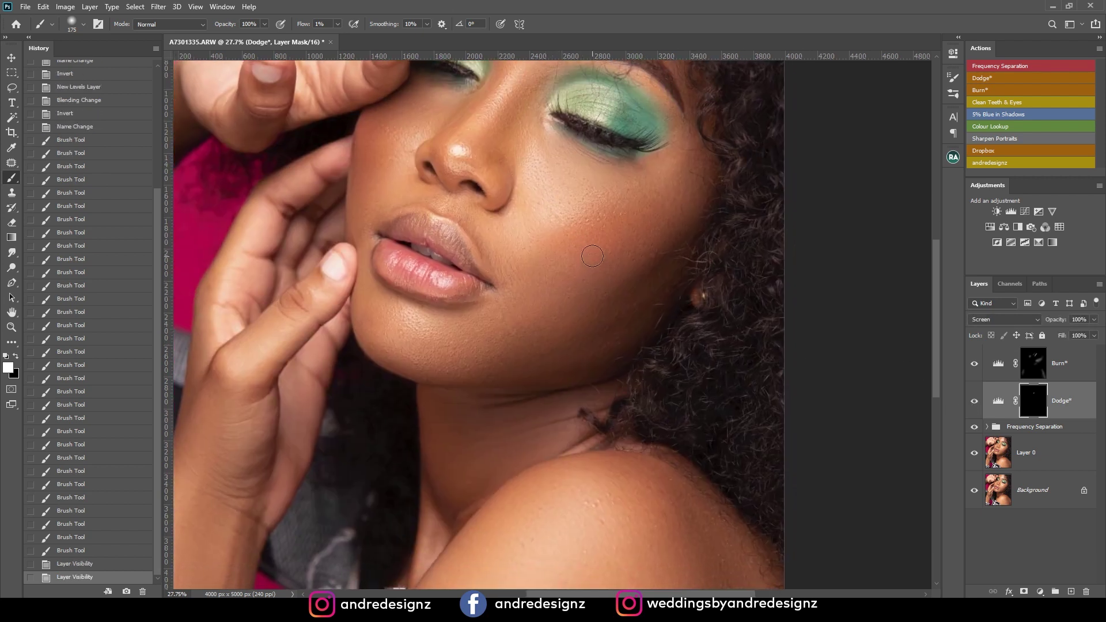
{"action": "key", "text": "bracketright"}
{"action": "key", "text": "bracketright"}
{"action": "key", "text": "bracketright"}
{"action": "key", "text": "bracketright"}
{"action": "mouse_move", "coordinate": [489, 360]}
{"action": "left_mouse_down"}
{"action": "mouse_move", "coordinate": [525, 320]}
{"action": "mouse_move", "coordinate": [439, 342]}
{"action": "left_mouse_up"}
{"action": "mouse_move", "coordinate": [377, 327]}
{"action": "left_mouse_down"}
{"action": "mouse_move", "coordinate": [427, 337]}
{"action": "mouse_move", "coordinate": [409, 339]}
{"action": "left_mouse_up"}
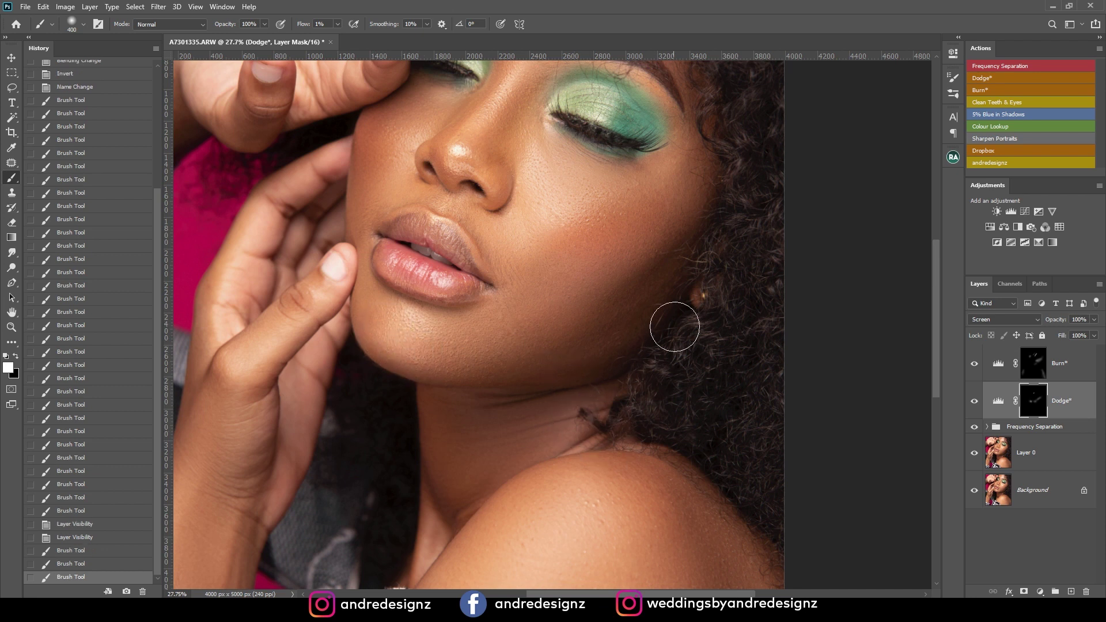
Group the Burn* and Dodge* layers and name the group DB.
{"action": "scroll", "coordinate": [712, 198], "scroll_direction": "down", "scroll_amount": 4}
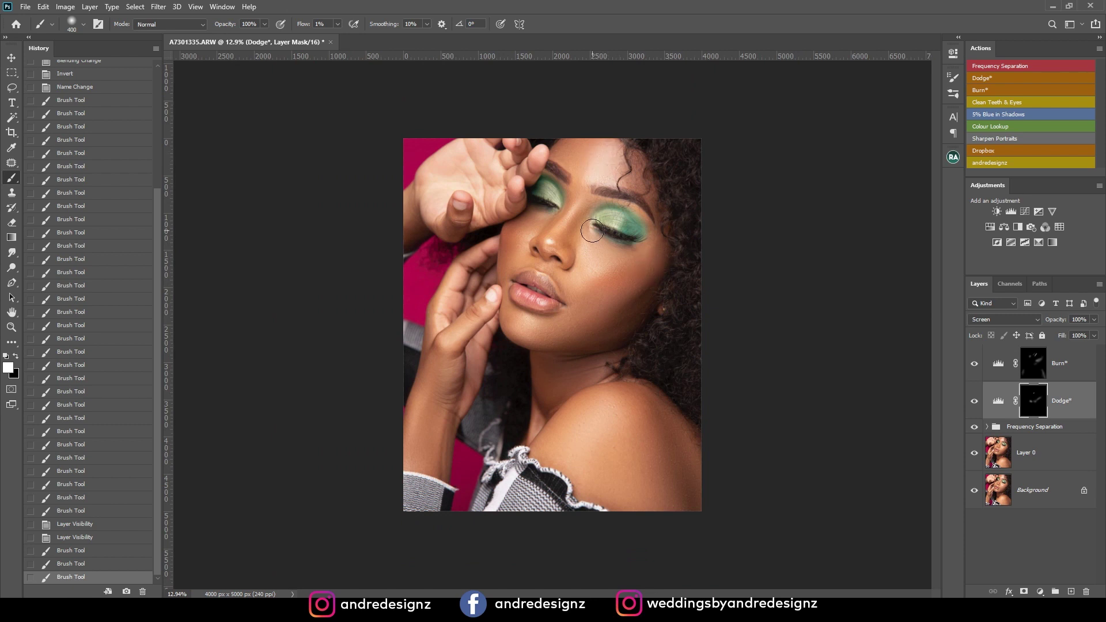
{"action": "scroll", "coordinate": [683, 460], "scroll_direction": "up", "scroll_amount": 3}
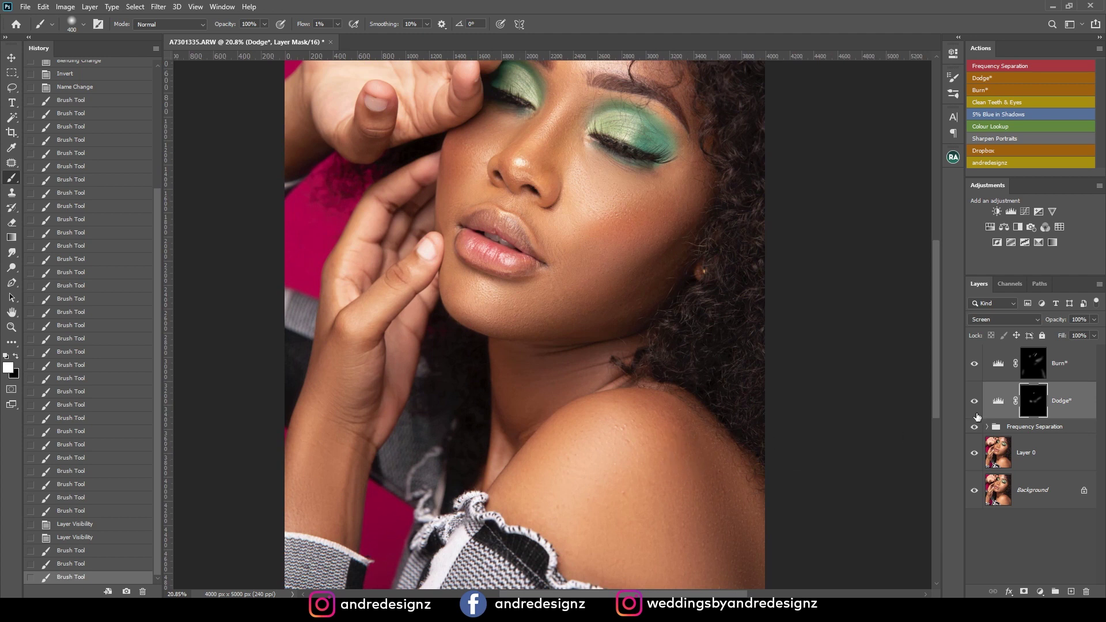
{"action": "left_click", "coordinate": [1076, 369]}
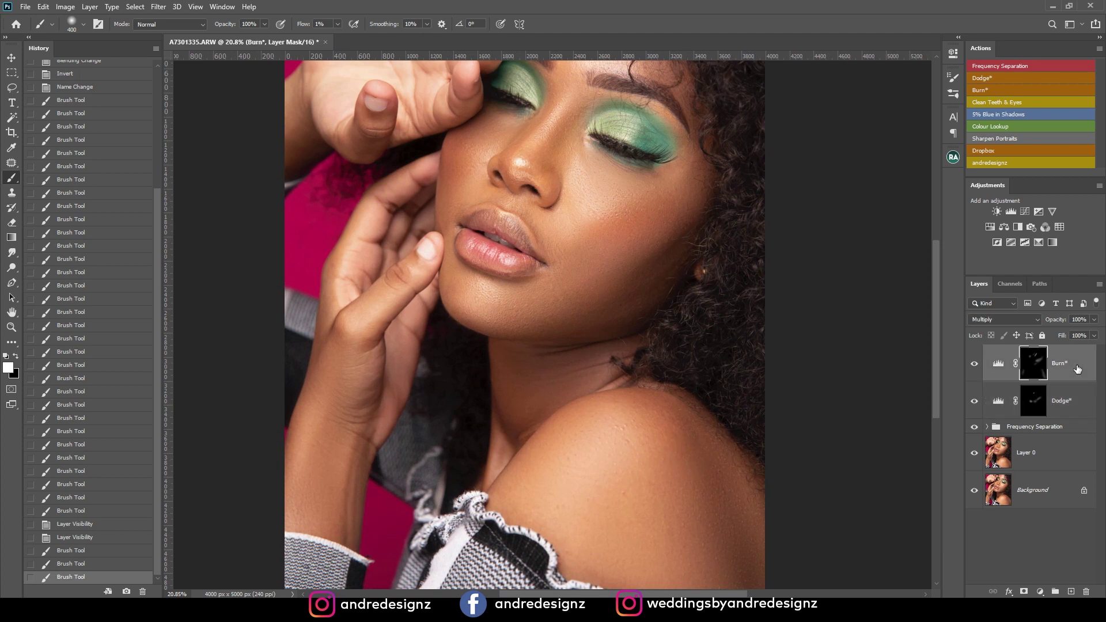
{"action": "left_click", "coordinate": [1063, 406], "text": "shift"}
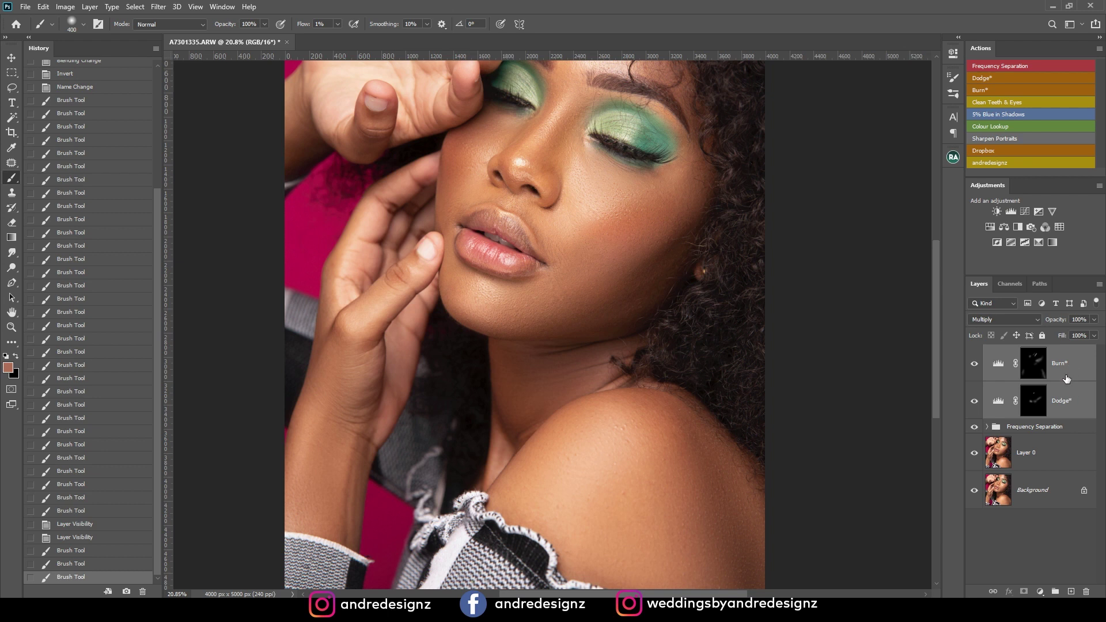
{"action": "key", "text": "ctrl+g"}
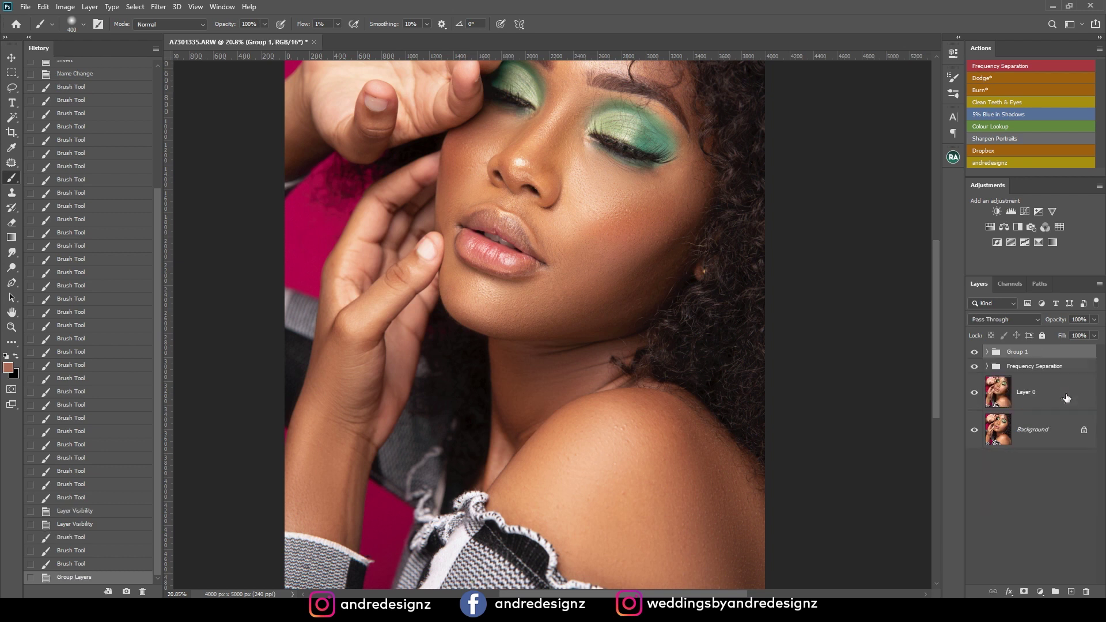
{"action": "double_click", "coordinate": [1023, 352]}
{"action": "key", "text": "Return"}
Compare the whole portrait with the DB group hidden and shown.
{"action": "left_click", "coordinate": [973, 352]}
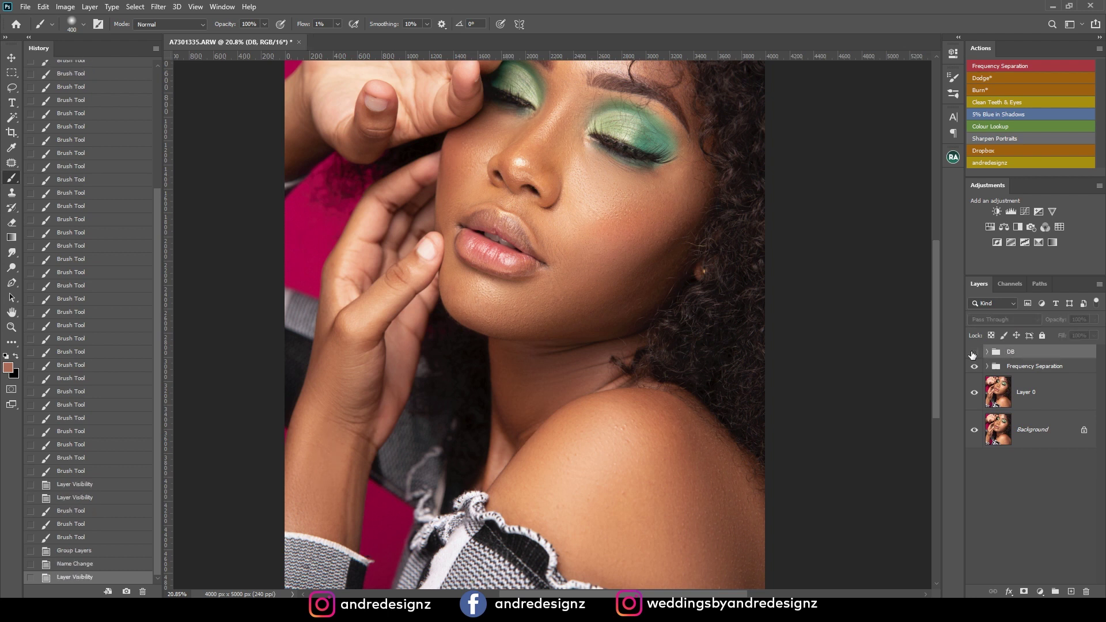
{"action": "key", "text": "ctrl+0"}
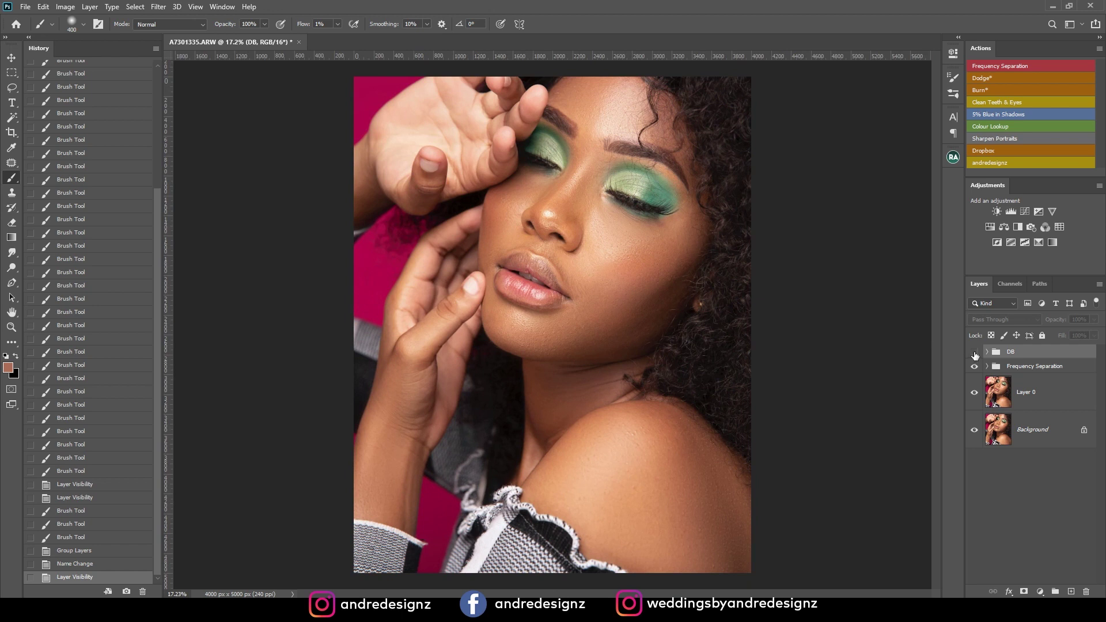
{"action": "left_click", "coordinate": [974, 351]}
{"action": "left_click", "coordinate": [974, 351]}
{"action": "left_click", "coordinate": [974, 352]}
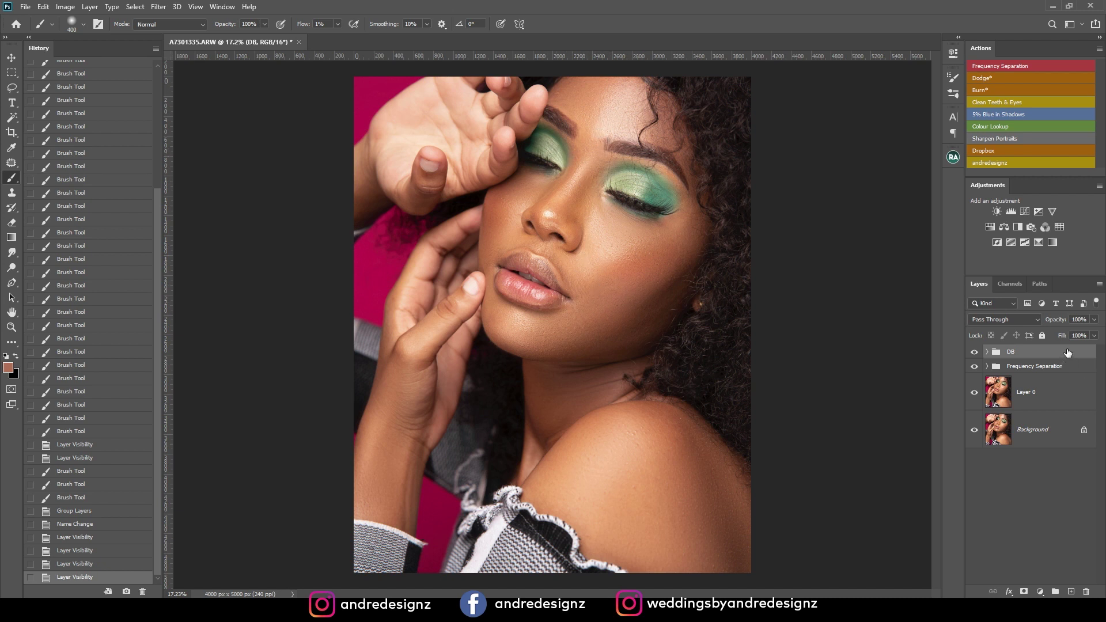
Stamp all visible layers into a new layer and open a duplicate of it in the Camera Raw Filter.
{"action": "key", "text": "ctrl+shift+alt+e"}
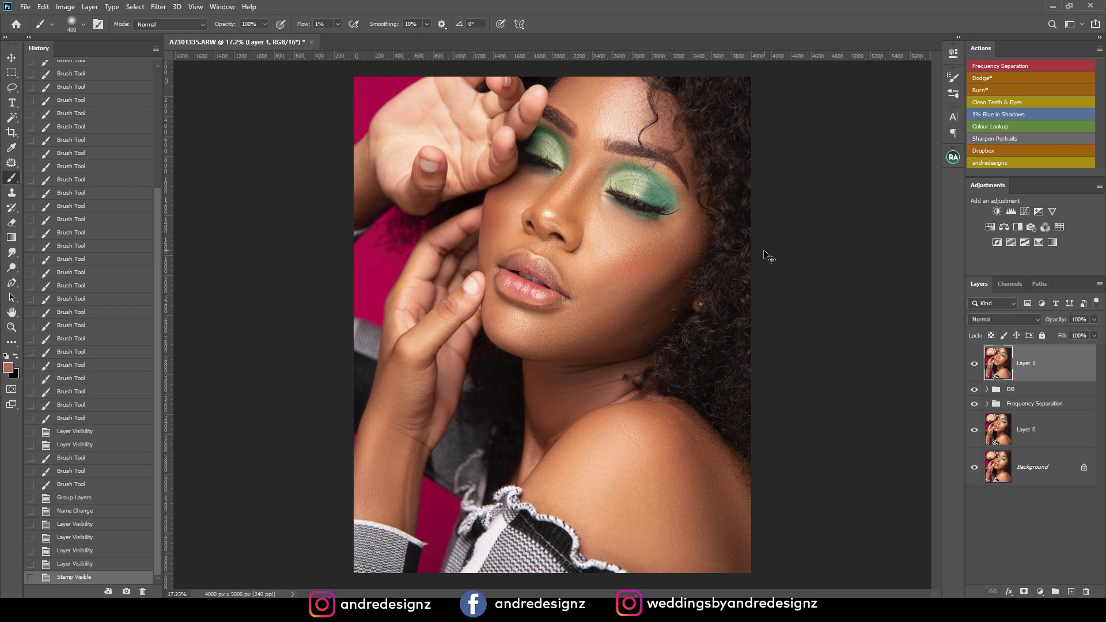
{"action": "key", "text": "ctrl+j"}
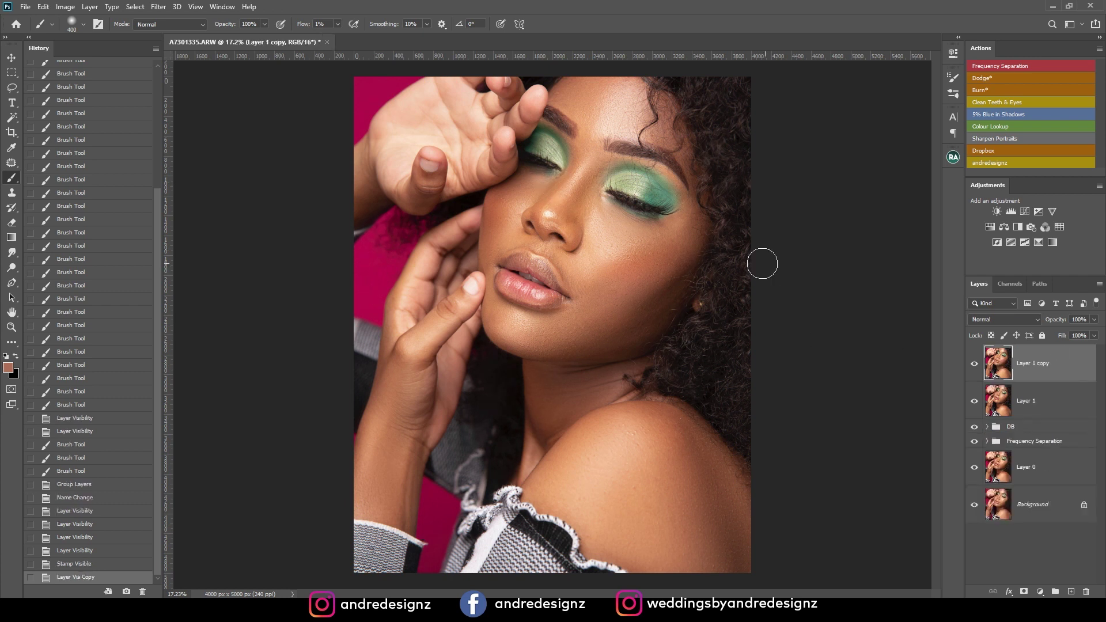
{"action": "left_click", "coordinate": [160, 7]}
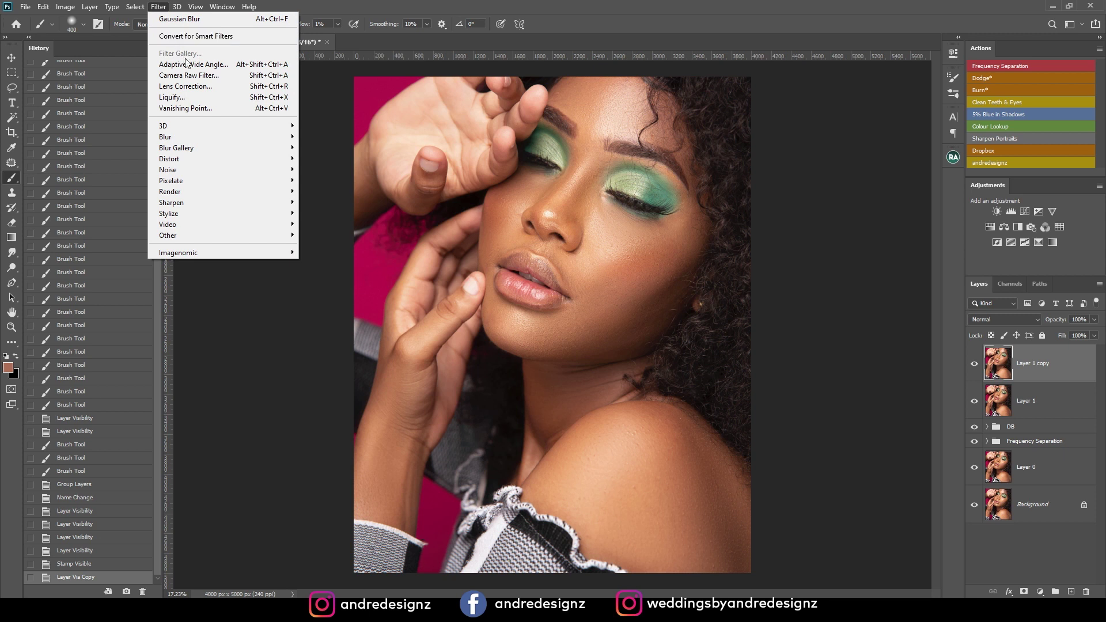
{"action": "left_click", "coordinate": [202, 80]}
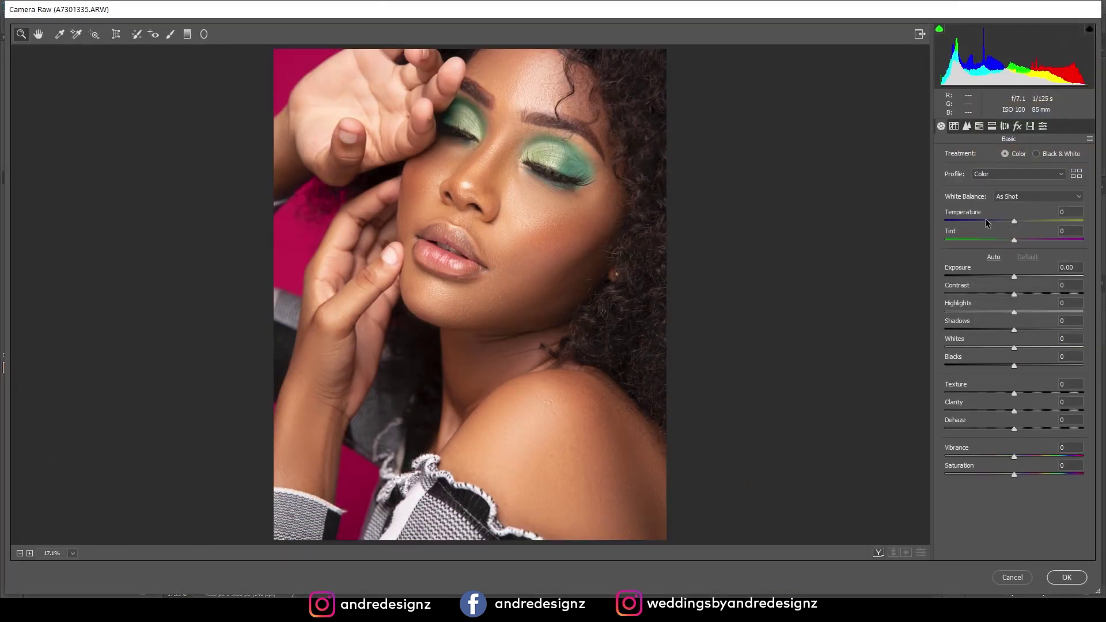
Try the Auto white balance on the portrait and undo it.
{"action": "left_click", "coordinate": [1030, 197]}
{"action": "left_click", "coordinate": [1021, 216]}
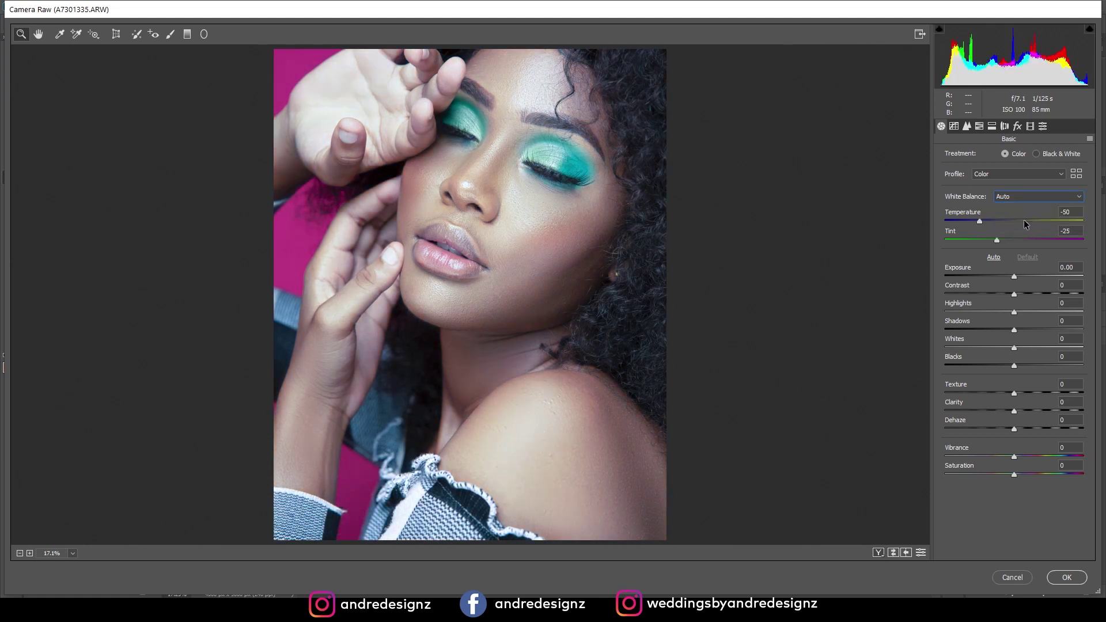
{"action": "key", "text": "ctrl+z"}
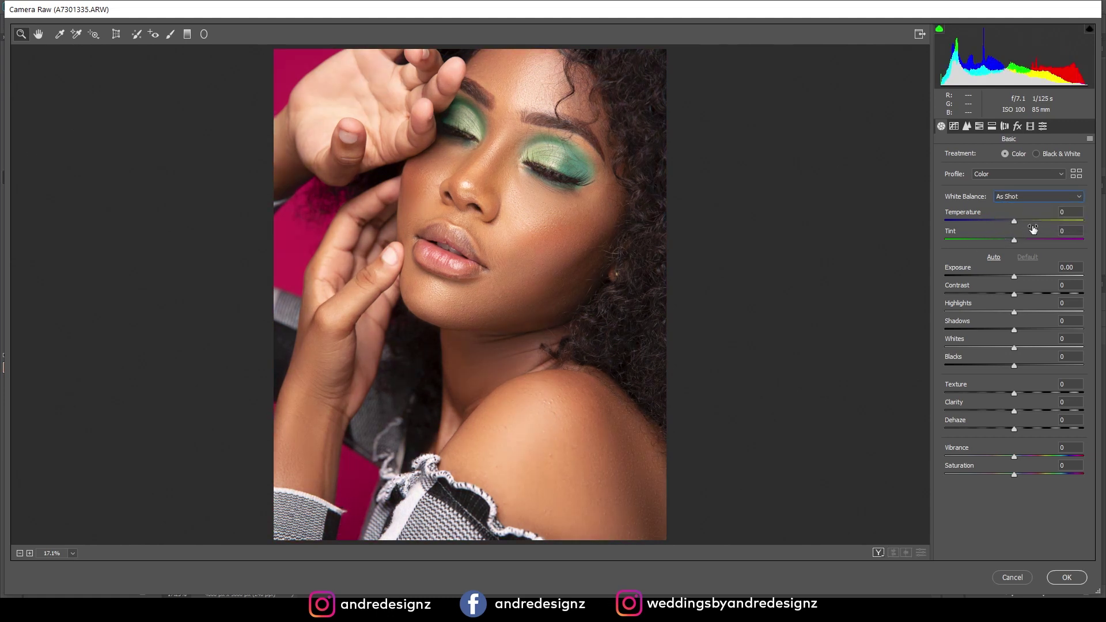
Cool the portrait's Temperature to -9 and raise Dehaze to +17.
{"action": "left_click_drag", "start_coordinate": [1015, 221], "coordinate": [1005, 223]}
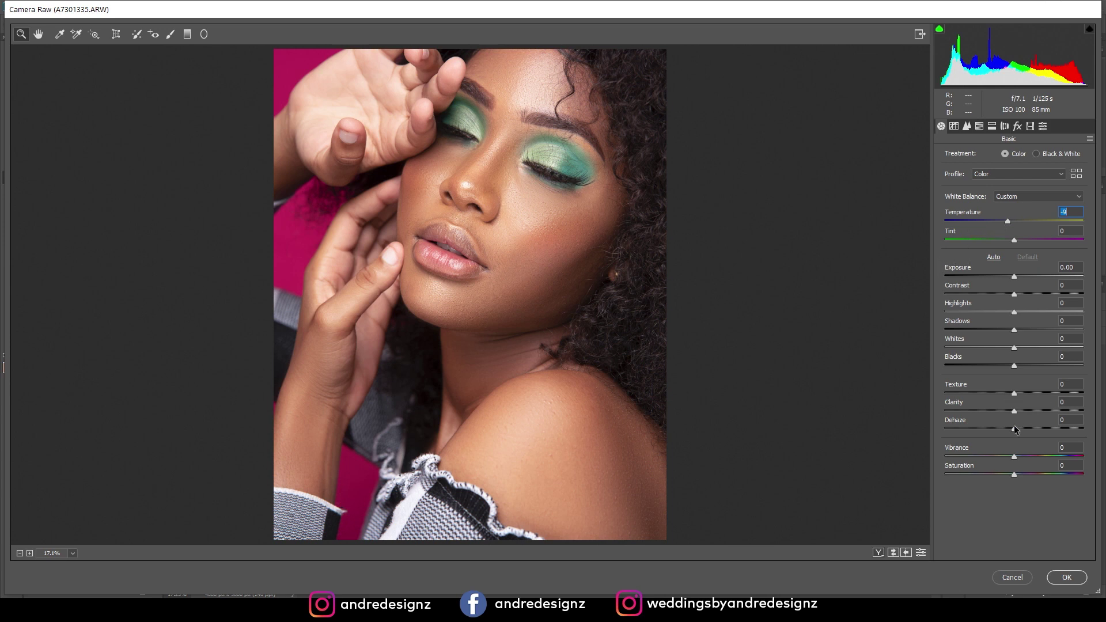
{"action": "left_click_drag", "start_coordinate": [1017, 430], "coordinate": [1035, 433]}
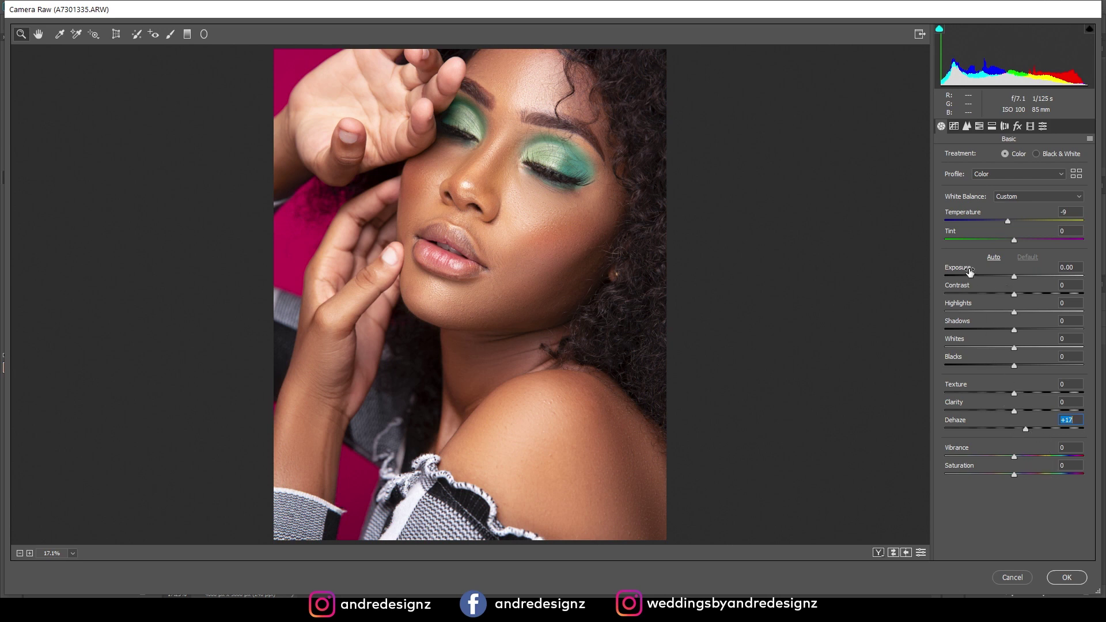
Set the Blue Primary hue to -13 in the Calibration settings, and try a Red Primary hue of -53 before undoing it.
{"action": "left_click", "coordinate": [1030, 126]}
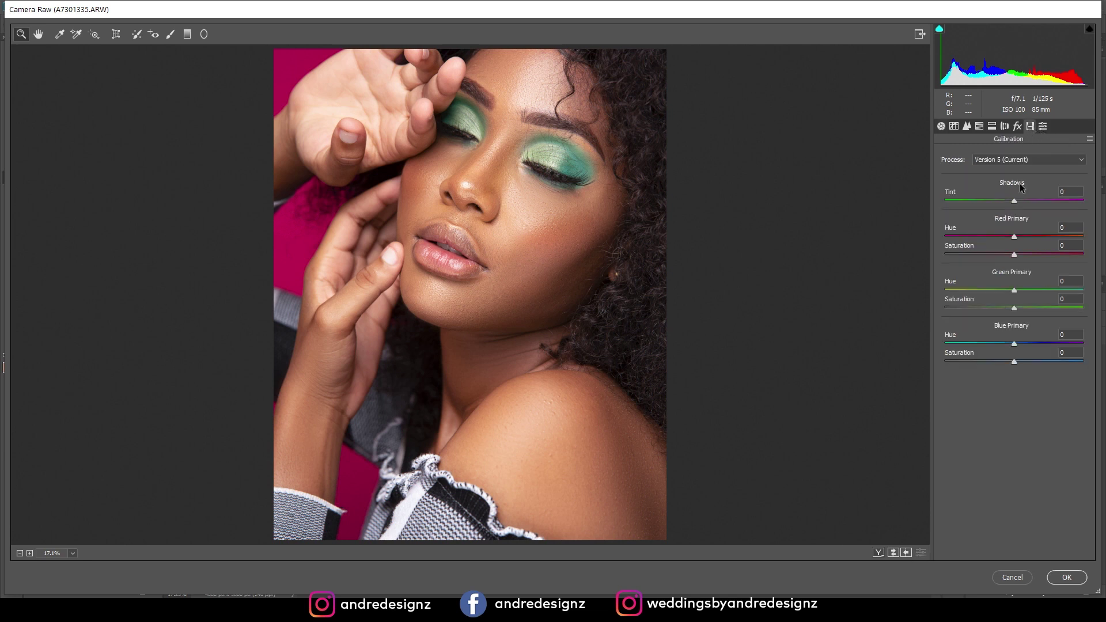
{"action": "left_click_drag", "start_coordinate": [1013, 344], "coordinate": [996, 349]}
{"action": "left_click_drag", "start_coordinate": [1014, 237], "coordinate": [976, 237]}
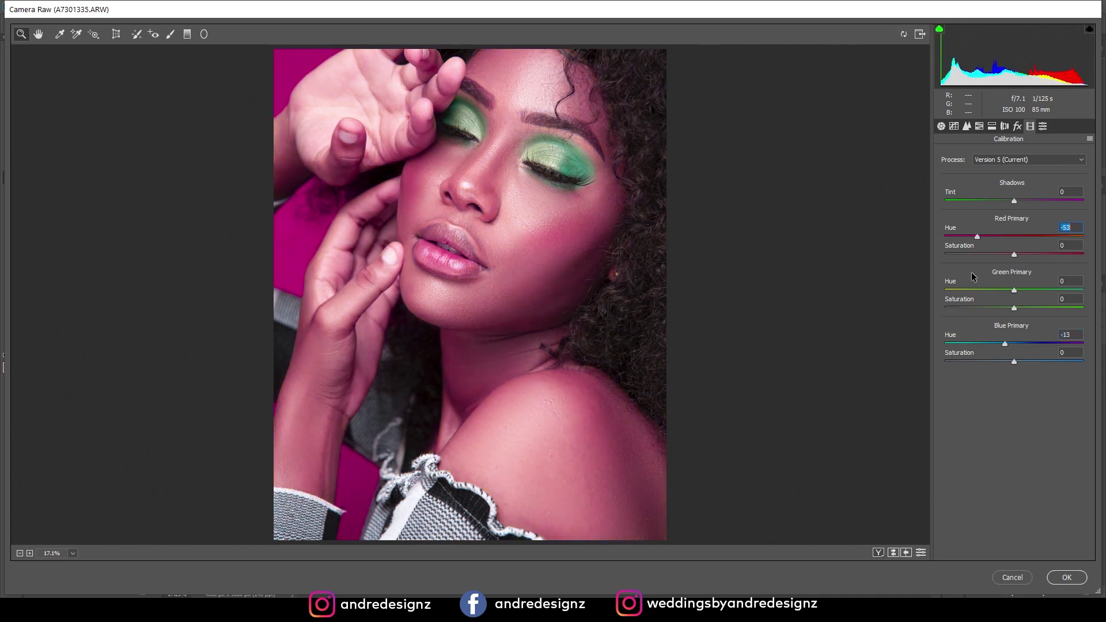
{"action": "key", "text": "ctrl+z"}
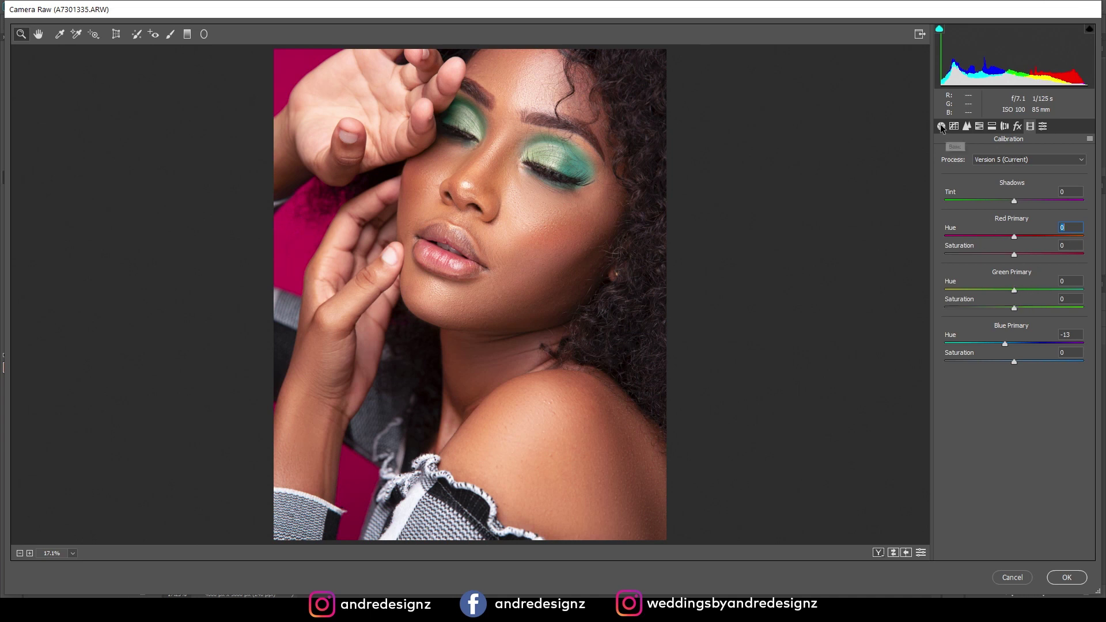
Compare the portrait before and after the Camera Raw adjustments side by side.
{"action": "left_click", "coordinate": [878, 553]}
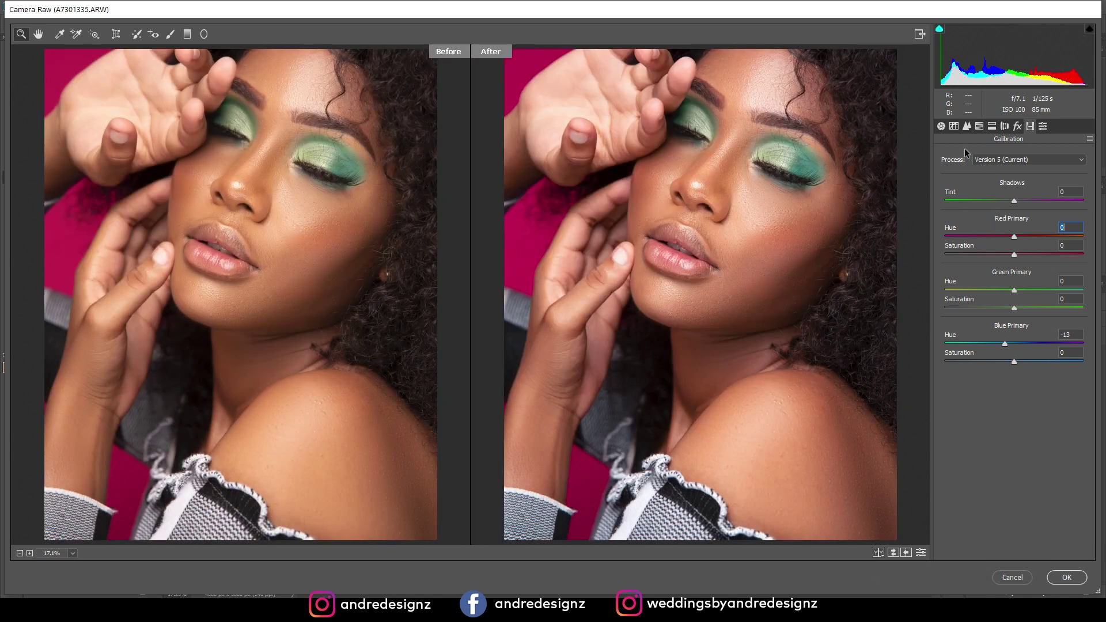
{"action": "left_click", "coordinate": [1012, 160]}
{"action": "left_click", "coordinate": [1000, 185]}
{"action": "left_click", "coordinate": [1015, 162]}
{"action": "left_click", "coordinate": [1015, 172]}
{"action": "left_click", "coordinate": [1017, 161]}
{"action": "left_click", "coordinate": [1015, 173]}
{"action": "left_click", "coordinate": [1015, 171]}
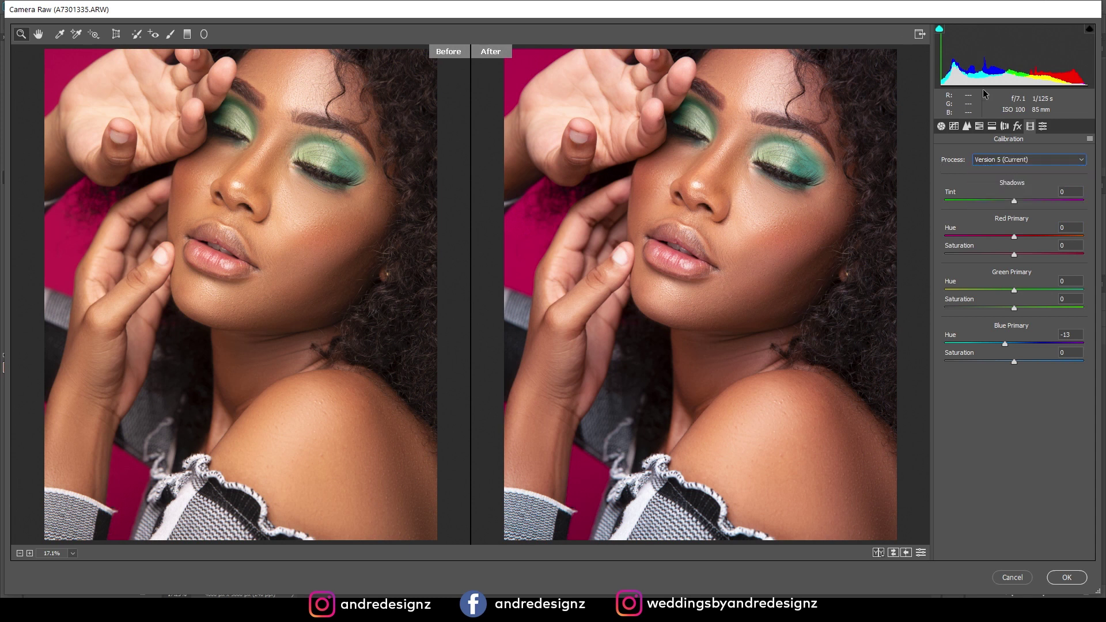
Try the Magentas hue at -100 and +100 in the HSL Adjustments and reset it.
{"action": "left_click", "coordinate": [982, 129]}
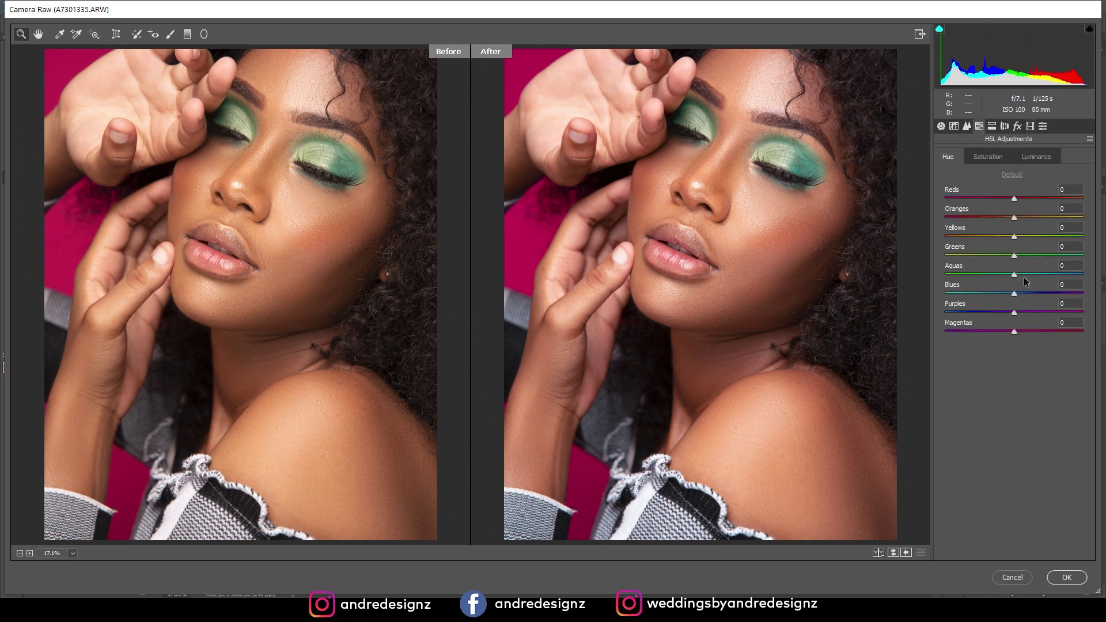
{"action": "left_click_drag", "start_coordinate": [1014, 332], "coordinate": [918, 355]}
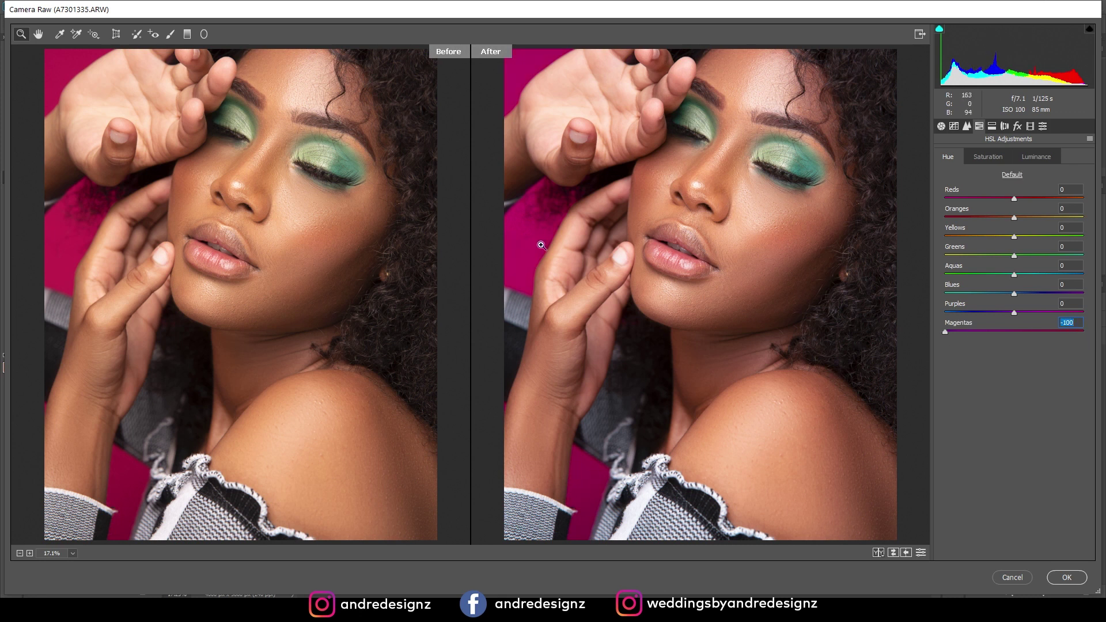
{"action": "left_click_drag", "start_coordinate": [948, 337], "coordinate": [1097, 343]}
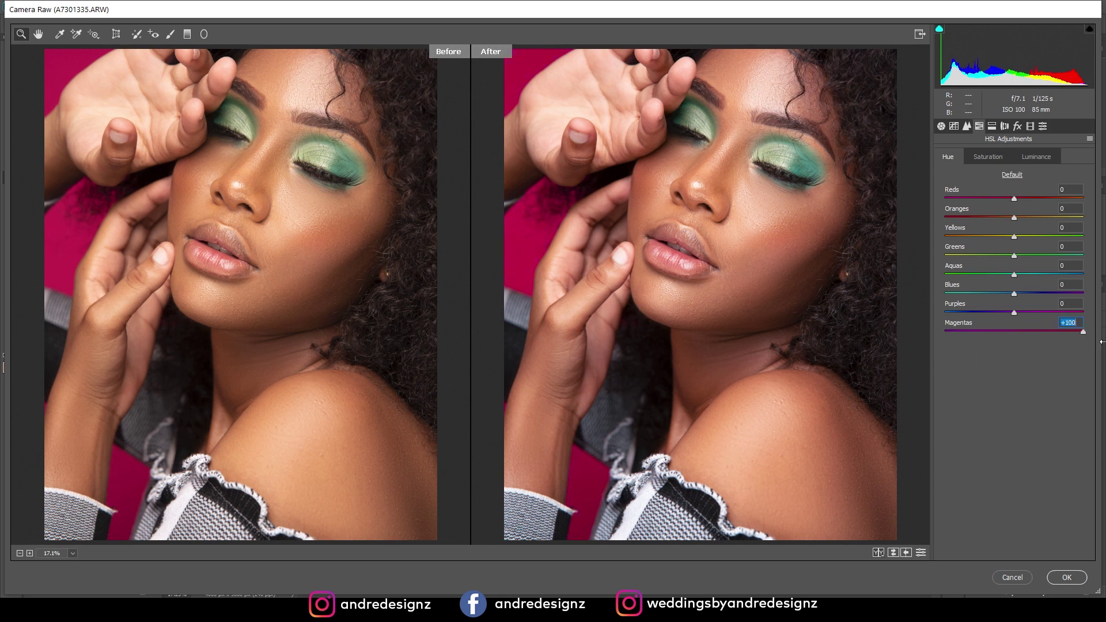
{"action": "double_click", "coordinate": [1048, 333]}
Try a strong positive shift of the Greens hue and return it to 0.
{"action": "left_click_drag", "start_coordinate": [1015, 256], "coordinate": [1101, 267]}
{"action": "left_click_drag", "start_coordinate": [1085, 257], "coordinate": [1044, 250]}
{"action": "type", "text": "0"}
Shift the Oranges hue slightly towards red and apply the Camera Raw adjustments to the portrait.
{"action": "mouse_move", "coordinate": [1015, 222]}
{"action": "left_mouse_down"}
{"action": "mouse_move", "coordinate": [986, 219]}
{"action": "mouse_move", "coordinate": [1009, 223]}
{"action": "left_mouse_up"}
{"action": "left_click", "coordinate": [938, 127]}
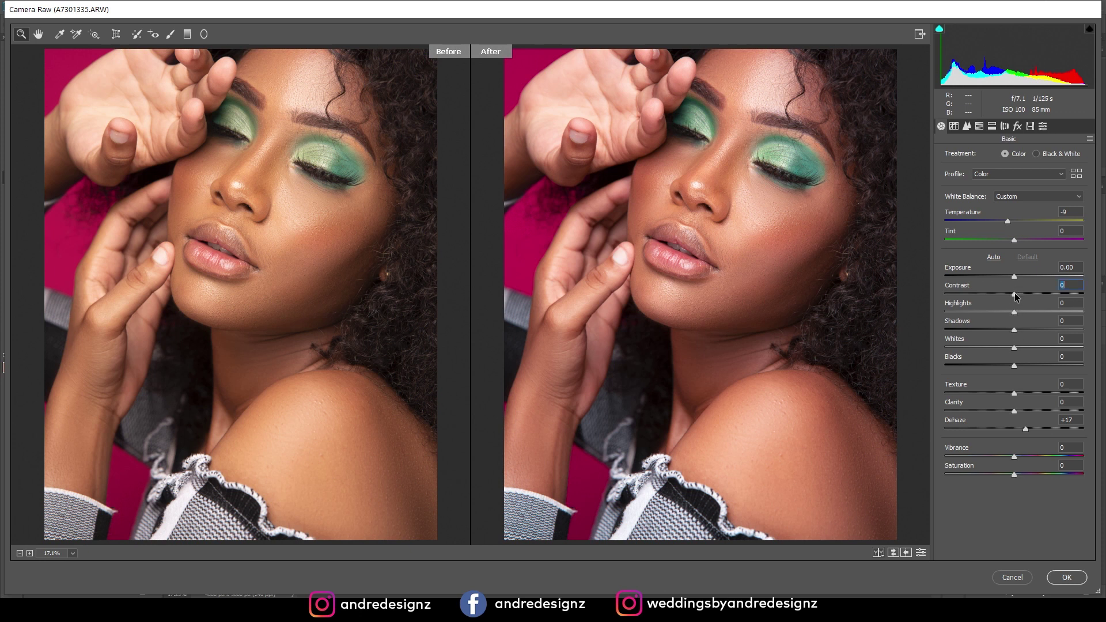
{"action": "left_click_drag", "start_coordinate": [1015, 297], "coordinate": [1014, 302]}
{"action": "left_click", "coordinate": [1069, 573]}
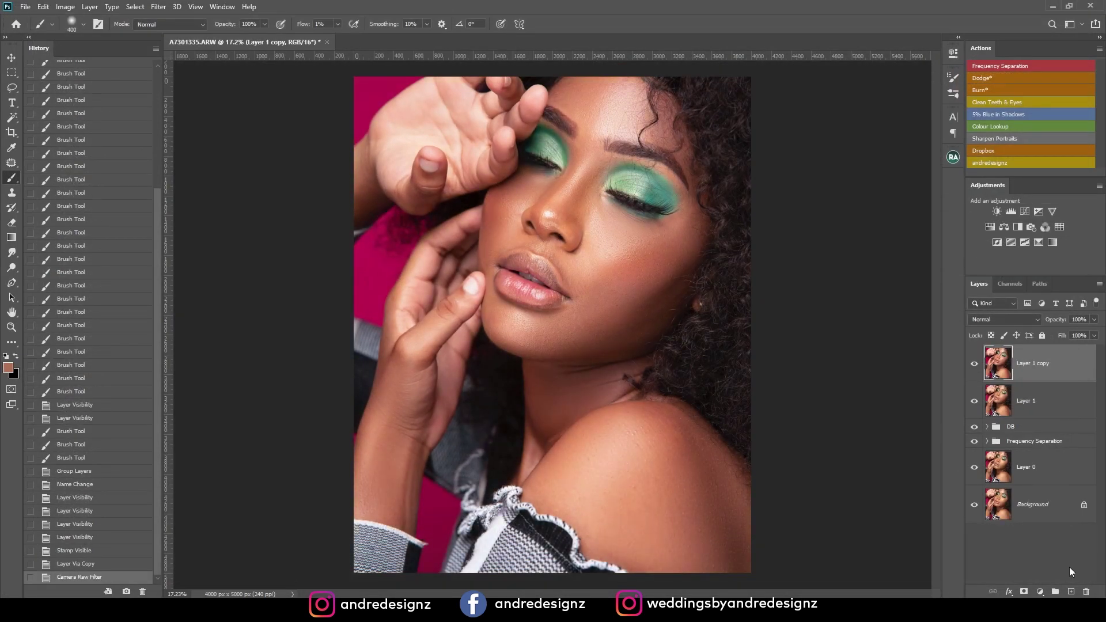
Compare the portrait with and without the Camera Raw layer, and run the 5% Blue in Shadows action above it.
{"action": "left_click", "coordinate": [974, 367]}
{"action": "left_click", "coordinate": [974, 367]}
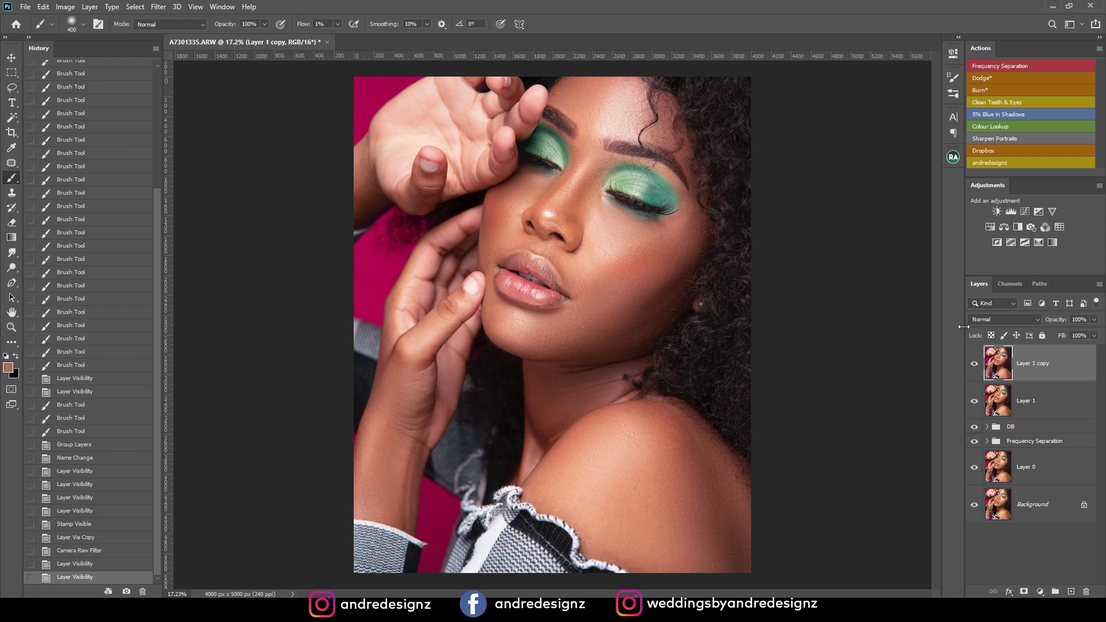
{"action": "left_click", "coordinate": [995, 114]}
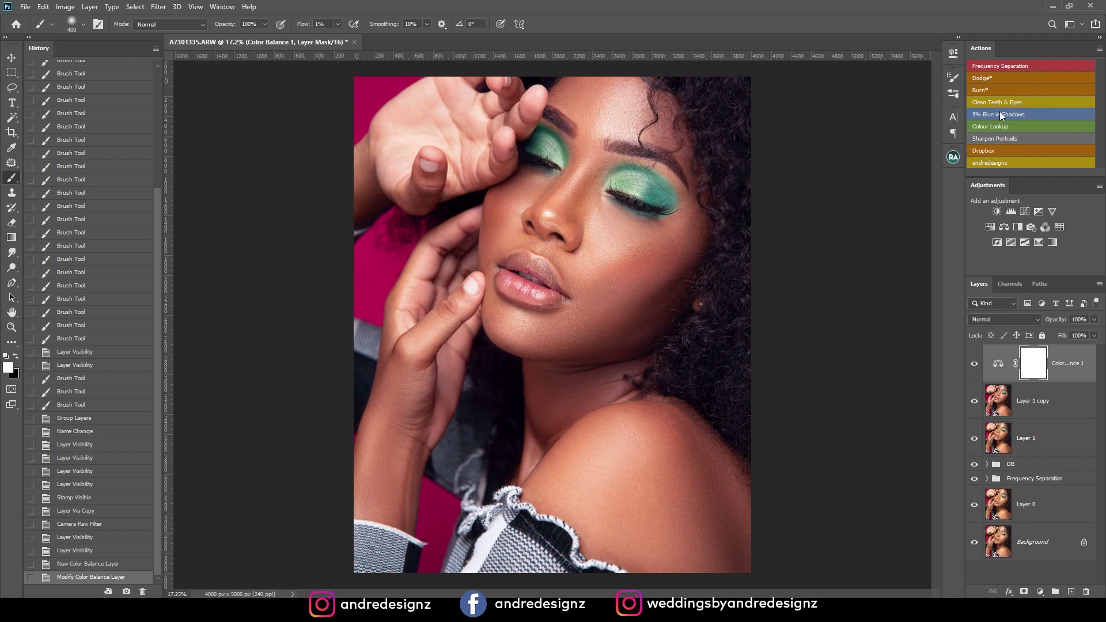
{"action": "left_click", "coordinate": [974, 364]}
{"action": "left_click", "coordinate": [973, 364]}
On Layer 1 copy, remove the bright skin bumps near the top of the shoulder with the Patch tool.
{"action": "scroll", "coordinate": [657, 368], "scroll_direction": "up", "scroll_amount": 5}
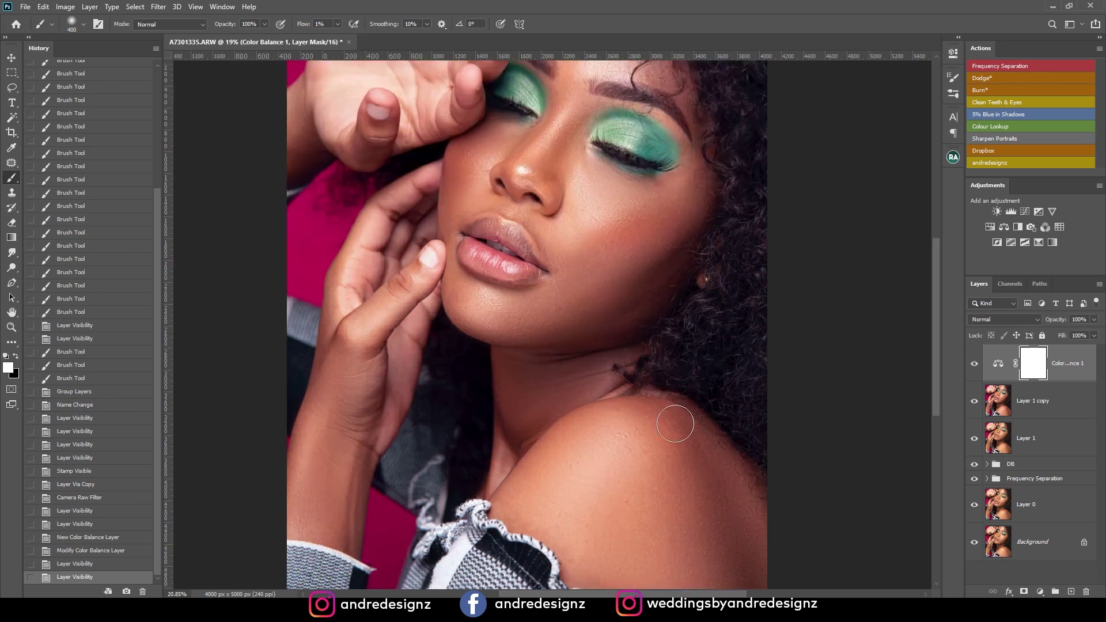
{"action": "scroll", "coordinate": [588, 444], "scroll_direction": "down", "scroll_amount": 2}
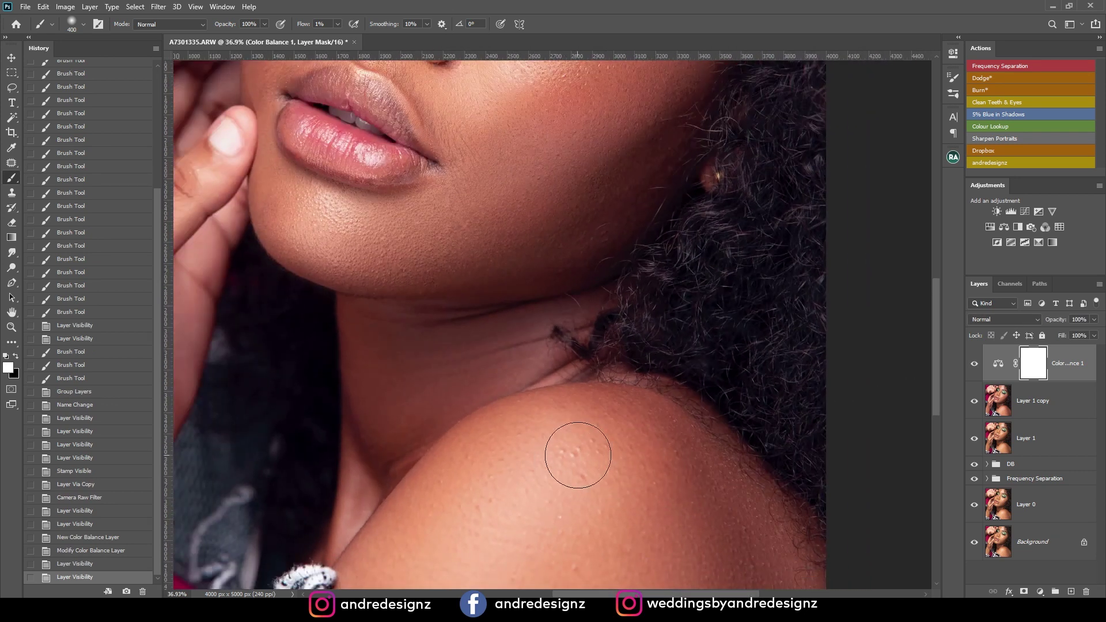
{"action": "left_click_drag", "start_coordinate": [679, 457], "coordinate": [648, 275]}
{"action": "left_click", "coordinate": [576, 288], "text": "alt"}
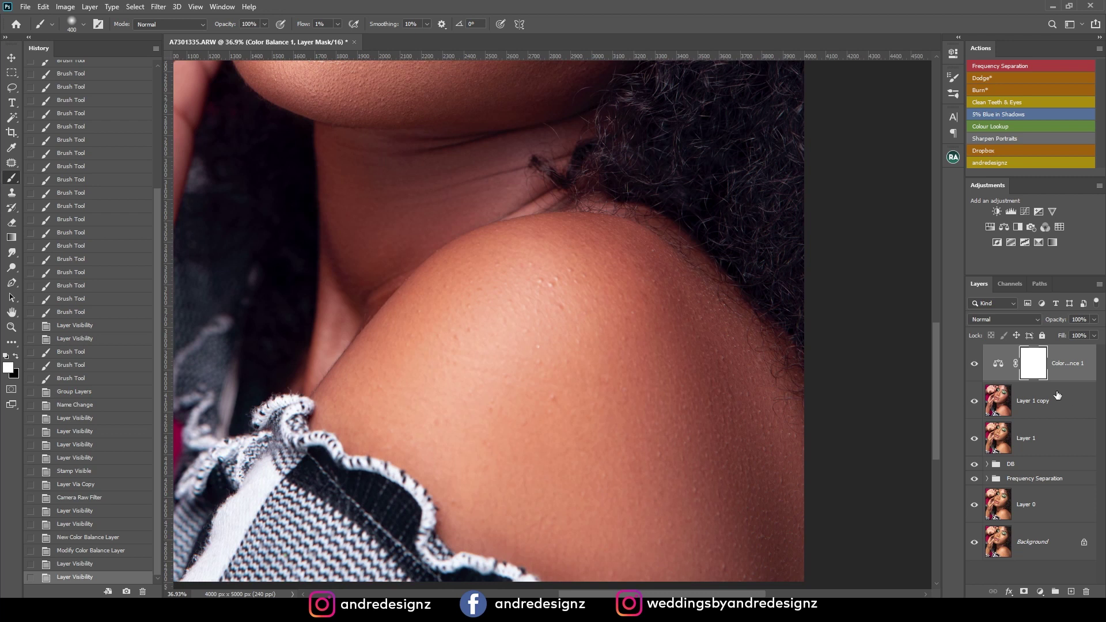
{"action": "left_click", "coordinate": [1047, 401]}
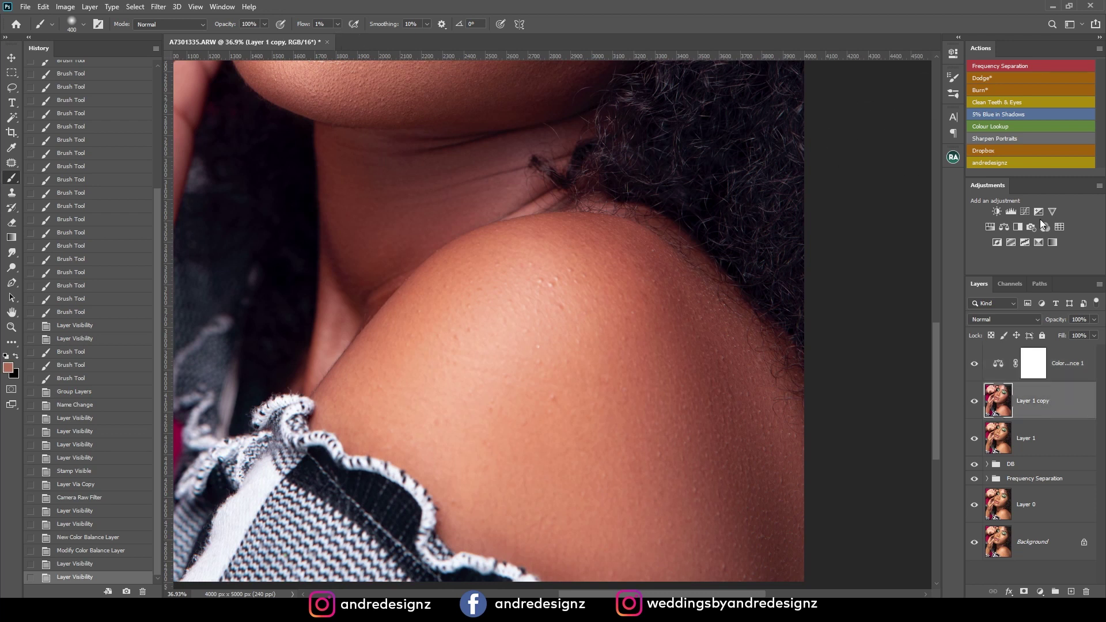
{"action": "key", "text": "j"}
{"action": "left_click_drag", "start_coordinate": [556, 287], "coordinate": [574, 291]}
{"action": "key", "text": "ctrl+d"}
{"action": "left_click_drag", "start_coordinate": [580, 279], "coordinate": [578, 274]}
{"action": "left_click_drag", "start_coordinate": [581, 269], "coordinate": [594, 267]}
{"action": "mouse_move", "coordinate": [585, 277]}
{"action": "left_mouse_down"}
{"action": "mouse_move", "coordinate": [575, 284]}
{"action": "mouse_move", "coordinate": [583, 278]}
{"action": "left_mouse_up"}
{"action": "mouse_move", "coordinate": [582, 282]}
{"action": "left_mouse_down"}
{"action": "mouse_move", "coordinate": [582, 293]}
{"action": "mouse_move", "coordinate": [608, 277]}
{"action": "mouse_move", "coordinate": [610, 302]}
{"action": "mouse_move", "coordinate": [593, 315]}
{"action": "left_mouse_up"}
{"action": "key", "text": "ctrl+d"}
{"action": "key", "text": "ctrl+d"}
{"action": "key", "text": "ctrl+d"}
Patch the remaining blemishes across the middle of the shoulder with nearby clean skin.
{"action": "left_click_drag", "start_coordinate": [551, 392], "coordinate": [564, 392]}
{"action": "left_click_drag", "start_coordinate": [562, 398], "coordinate": [575, 410]}
{"action": "left_click_drag", "start_coordinate": [542, 340], "coordinate": [534, 344]}
{"action": "mouse_move", "coordinate": [538, 350]}
{"action": "left_mouse_down"}
{"action": "mouse_move", "coordinate": [525, 354]}
{"action": "mouse_move", "coordinate": [499, 320]}
{"action": "mouse_move", "coordinate": [538, 280]}
{"action": "mouse_move", "coordinate": [554, 297]}
{"action": "mouse_move", "coordinate": [537, 266]}
{"action": "left_mouse_up"}
{"action": "key", "text": "ctrl+d"}
{"action": "left_click_drag", "start_coordinate": [533, 264], "coordinate": [570, 311]}
{"action": "mouse_move", "coordinate": [567, 311]}
{"action": "left_mouse_down"}
{"action": "mouse_move", "coordinate": [594, 300]}
{"action": "mouse_move", "coordinate": [642, 306]}
{"action": "left_mouse_up"}
{"action": "key", "text": "ctrl+d"}
{"action": "left_click_drag", "start_coordinate": [643, 308], "coordinate": [636, 340]}
{"action": "mouse_move", "coordinate": [633, 340]}
{"action": "left_mouse_down"}
{"action": "mouse_move", "coordinate": [640, 359]}
{"action": "mouse_move", "coordinate": [609, 367]}
{"action": "mouse_move", "coordinate": [631, 372]}
{"action": "mouse_move", "coordinate": [593, 368]}
{"action": "left_mouse_up"}
{"action": "key", "text": "ctrl+d"}
{"action": "key", "text": "ctrl+d"}
Patch the blemishes on the shoulder between the neck and the garment, plus a spot on the upper arm.
{"action": "mouse_move", "coordinate": [459, 327]}
{"action": "left_mouse_down"}
{"action": "mouse_move", "coordinate": [463, 345]}
{"action": "mouse_move", "coordinate": [481, 332]}
{"action": "mouse_move", "coordinate": [460, 324]}
{"action": "left_mouse_up"}
{"action": "mouse_move", "coordinate": [466, 325]}
{"action": "left_mouse_down"}
{"action": "mouse_move", "coordinate": [462, 302]}
{"action": "mouse_move", "coordinate": [481, 297]}
{"action": "left_mouse_up"}
{"action": "mouse_move", "coordinate": [482, 286]}
{"action": "left_mouse_down"}
{"action": "mouse_move", "coordinate": [470, 286]}
{"action": "mouse_move", "coordinate": [478, 291]}
{"action": "left_mouse_up"}
{"action": "mouse_move", "coordinate": [478, 291]}
{"action": "left_mouse_down"}
{"action": "mouse_move", "coordinate": [489, 291]}
{"action": "mouse_move", "coordinate": [464, 295]}
{"action": "left_mouse_up"}
{"action": "key", "text": "ctrl+d"}
{"action": "mouse_move", "coordinate": [464, 296]}
{"action": "left_mouse_down"}
{"action": "mouse_move", "coordinate": [452, 294]}
{"action": "mouse_move", "coordinate": [472, 288]}
{"action": "mouse_move", "coordinate": [503, 335]}
{"action": "left_mouse_up"}
{"action": "left_click", "coordinate": [474, 279]}
{"action": "mouse_move", "coordinate": [447, 411]}
{"action": "left_mouse_down"}
{"action": "mouse_move", "coordinate": [451, 424]}
{"action": "mouse_move", "coordinate": [446, 412]}
{"action": "left_mouse_up"}
{"action": "left_click_drag", "start_coordinate": [440, 420], "coordinate": [459, 473]}
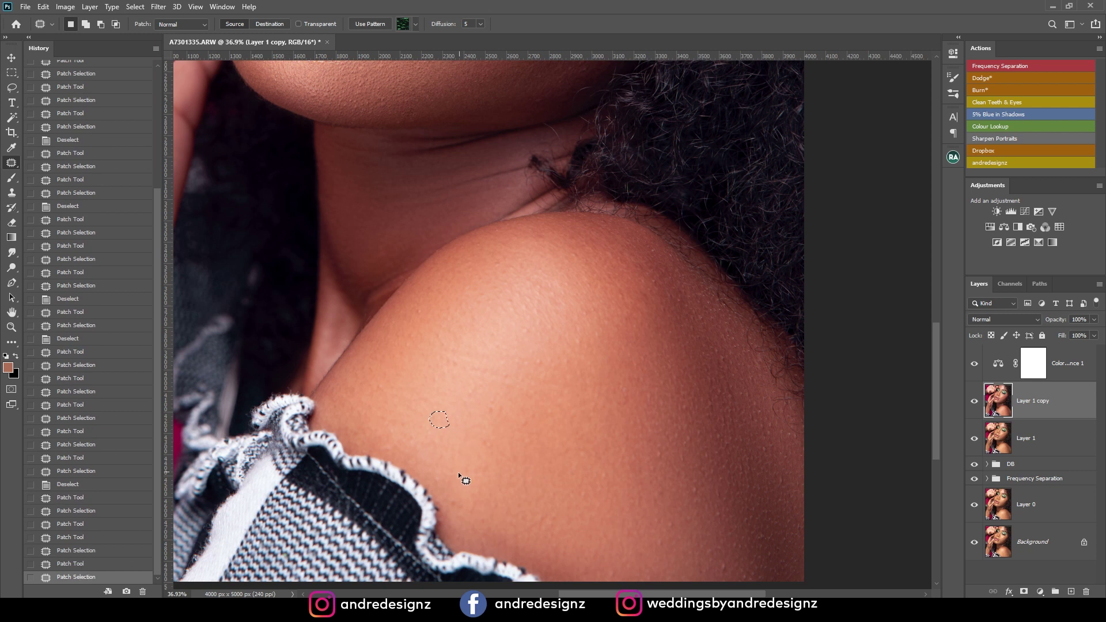
{"action": "key", "text": "ctrl+d"}
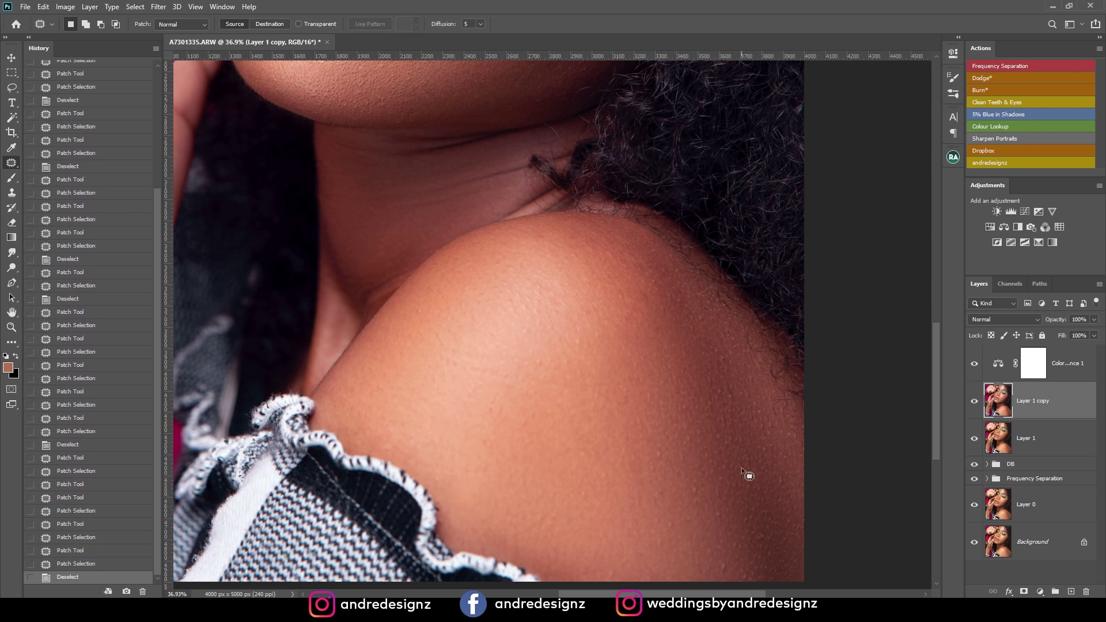
{"action": "left_click_drag", "start_coordinate": [731, 564], "coordinate": [748, 554]}
{"action": "key", "text": "ctrl+d"}
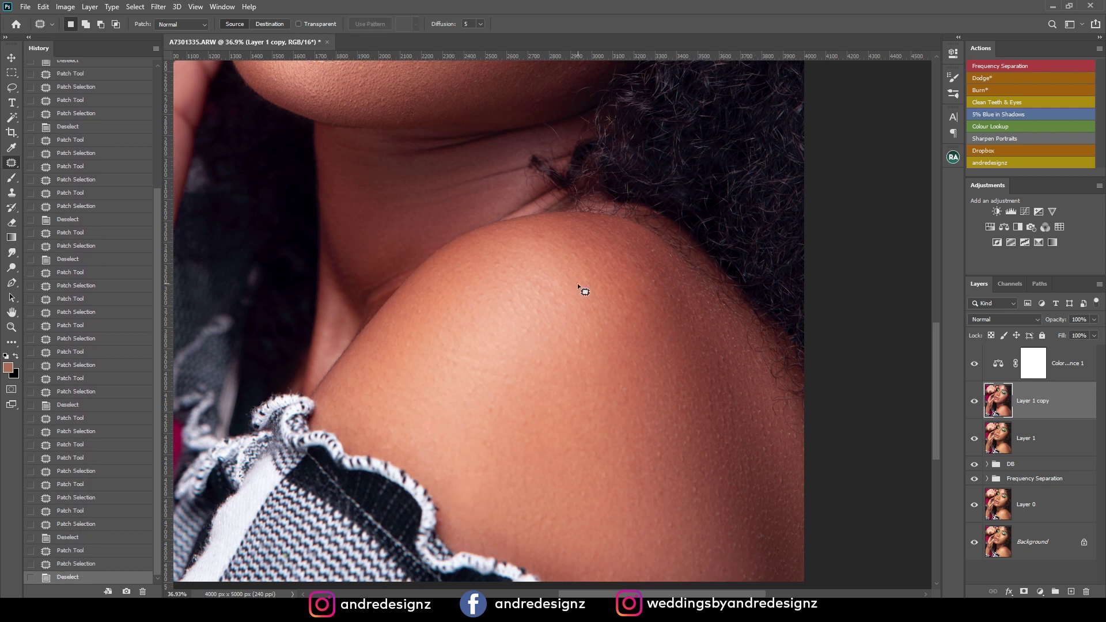
Check the whole retouched portrait and add a new empty layer above the Color Balance layer.
{"action": "scroll", "coordinate": [639, 297], "scroll_direction": "down", "scroll_amount": 5}
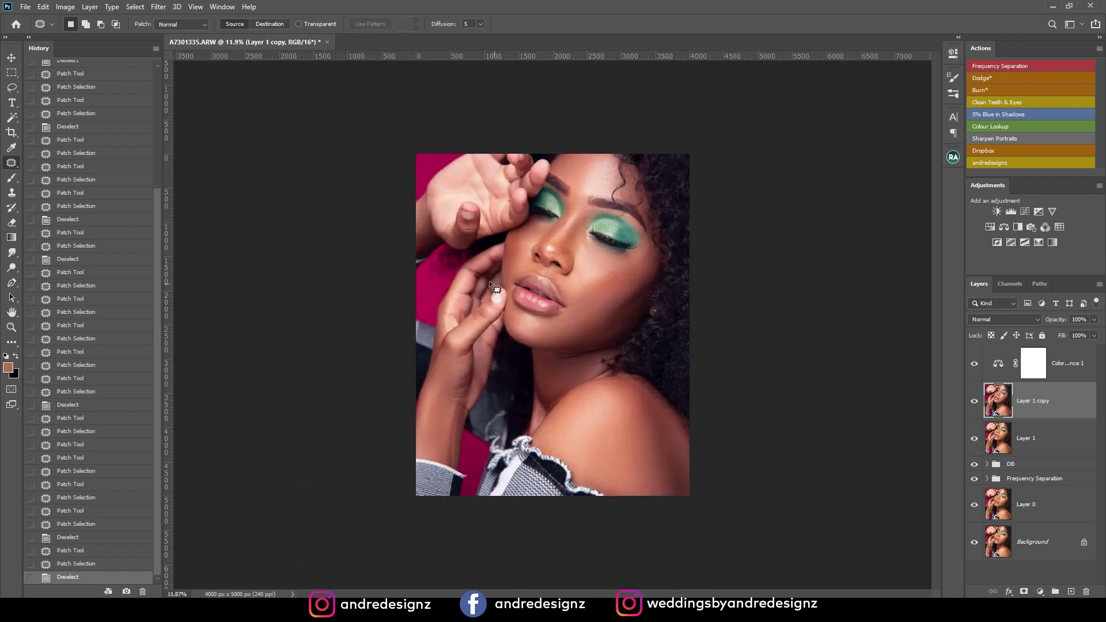
{"action": "scroll", "coordinate": [567, 257], "scroll_direction": "up", "scroll_amount": 3}
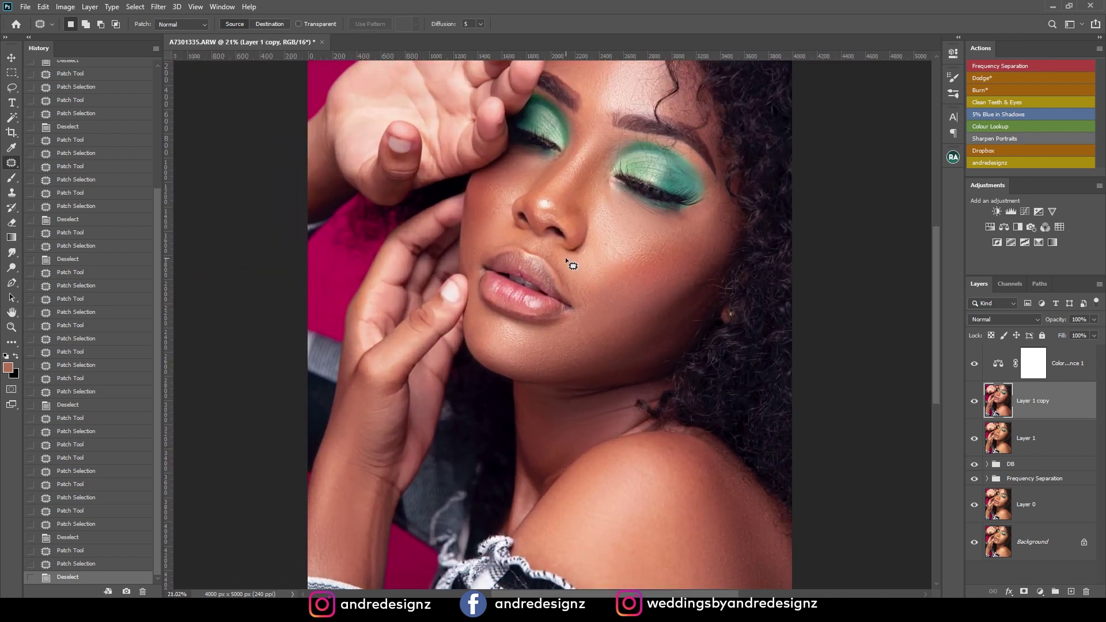
{"action": "scroll", "coordinate": [566, 259], "scroll_direction": "down", "scroll_amount": 3}
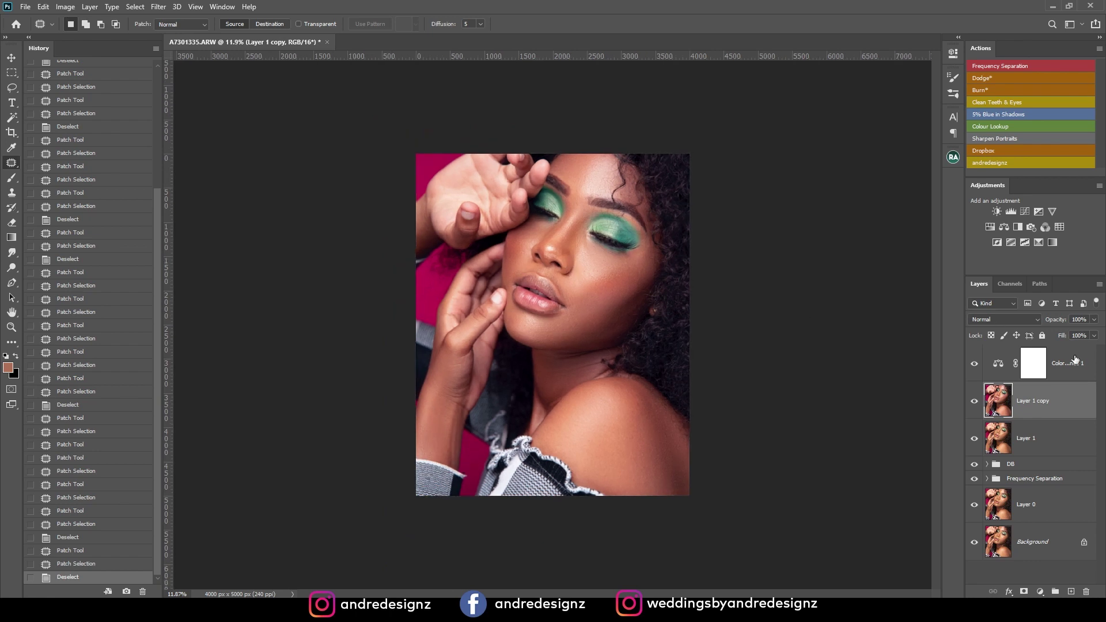
{"action": "left_click", "coordinate": [1074, 360]}
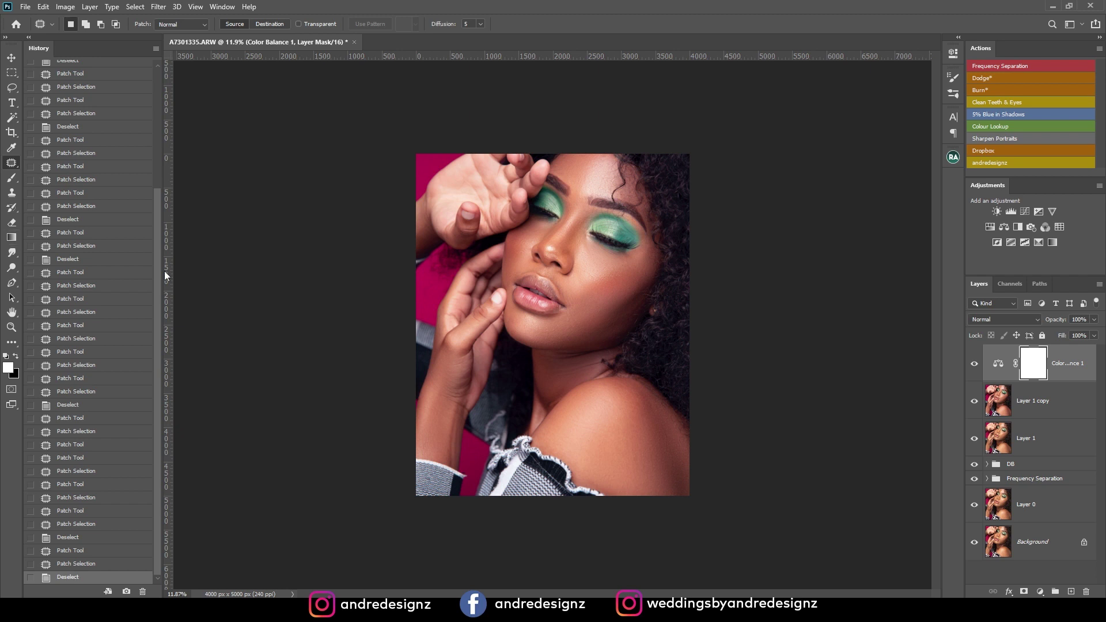
{"action": "left_click", "coordinate": [1070, 591]}
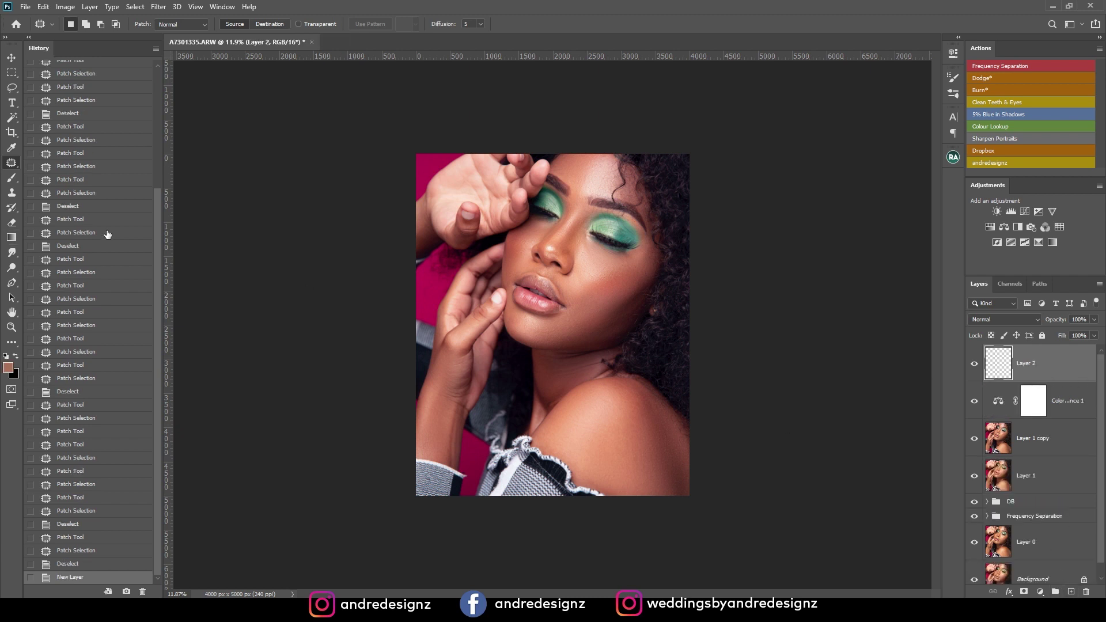
Choose the Purple_21 preset from the Purples group for the Gradient tool.
{"action": "left_click", "coordinate": [12, 237]}
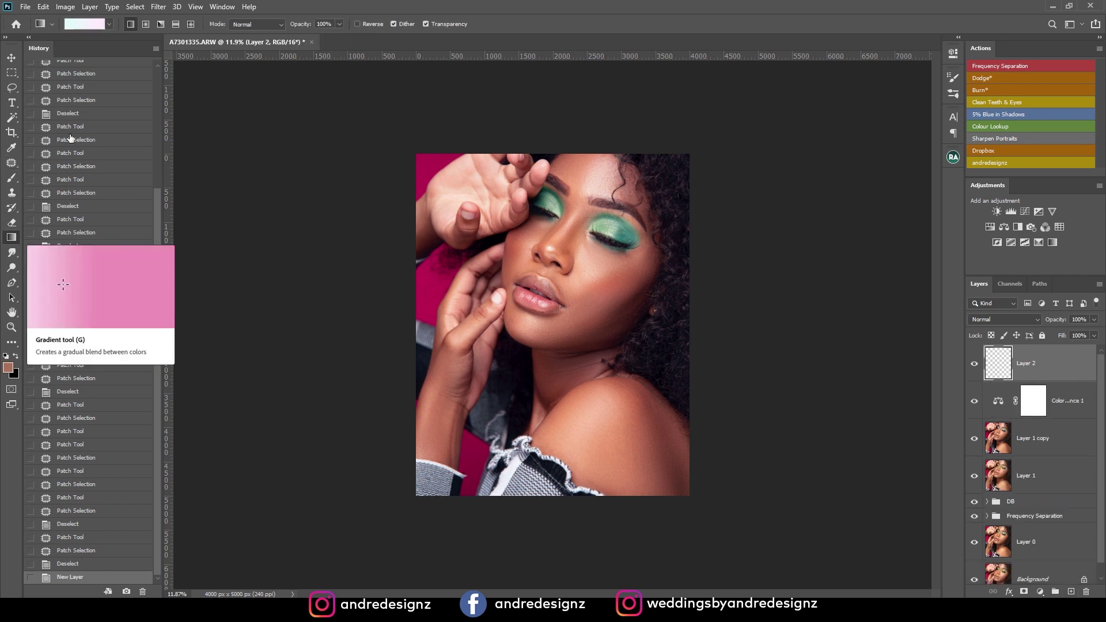
{"action": "left_click", "coordinate": [103, 25]}
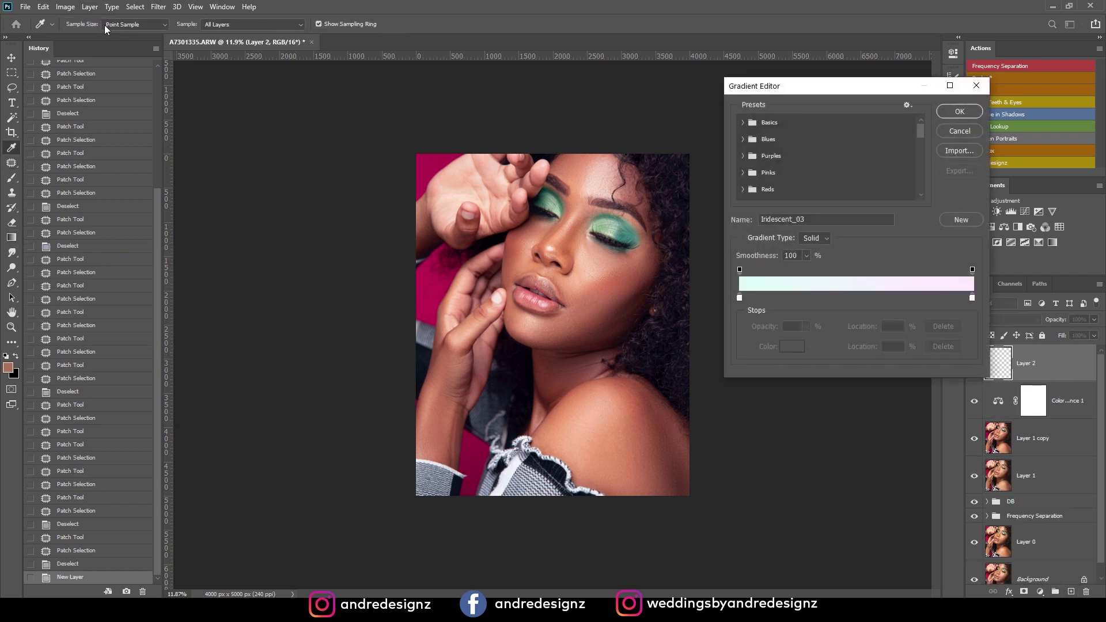
{"action": "left_click", "coordinate": [742, 155]}
{"action": "scroll", "coordinate": [812, 170], "scroll_direction": "down", "scroll_amount": 1}
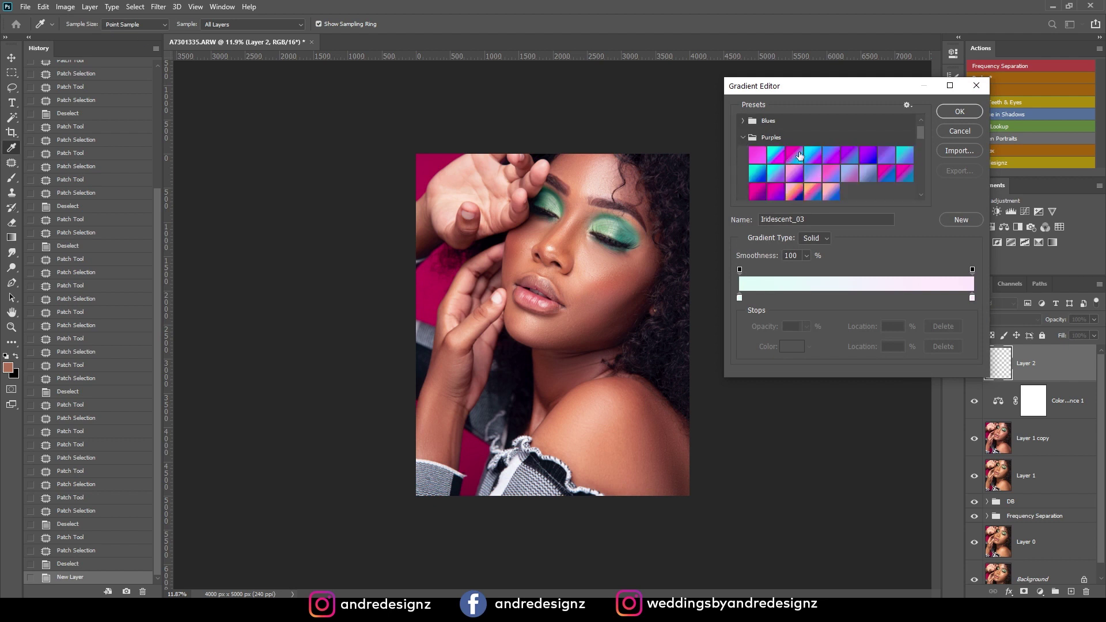
{"action": "left_click", "coordinate": [794, 191]}
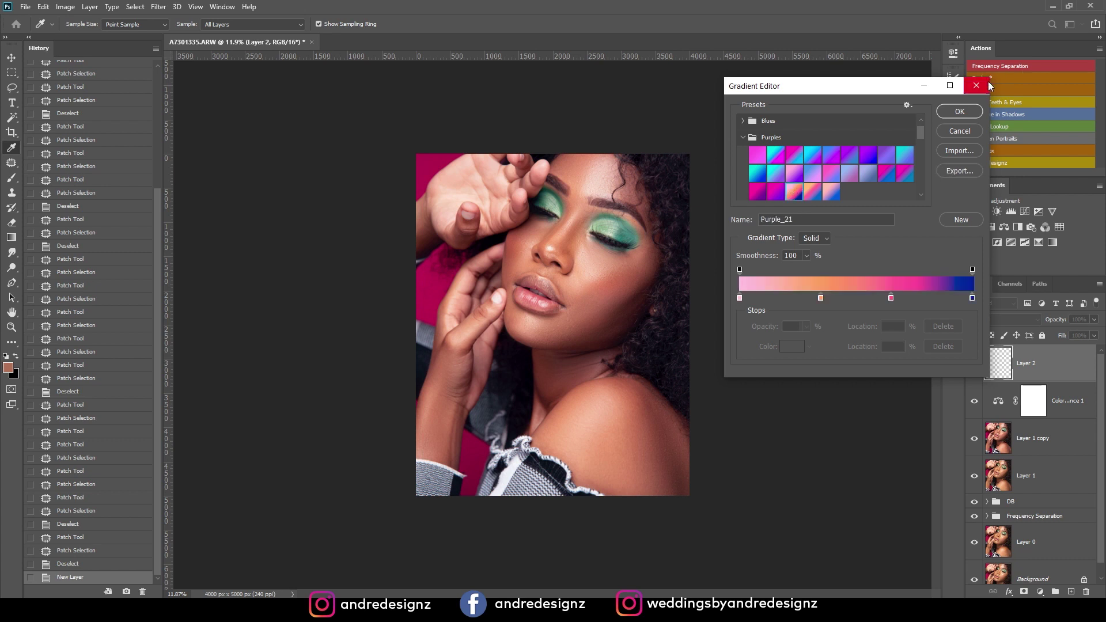
{"action": "left_click", "coordinate": [959, 113]}
Fill Layer 2 with a diagonal gradient from the upper-left to the lower-right corner and lower its opacity to 7%.
{"action": "left_click_drag", "start_coordinate": [406, 137], "coordinate": [711, 513]}
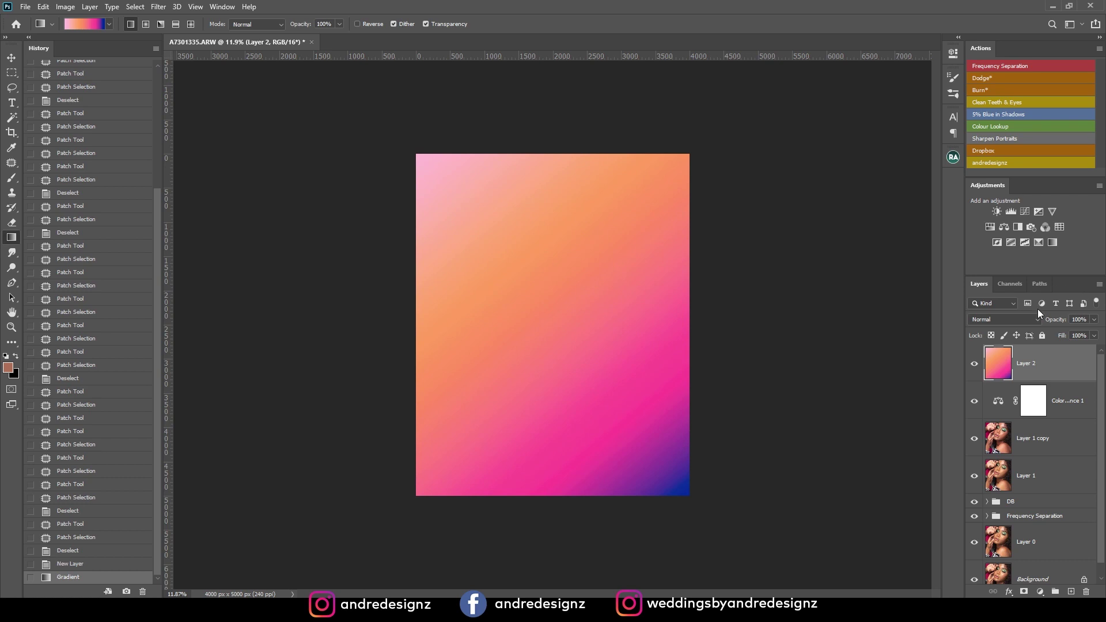
{"action": "left_click", "coordinate": [1093, 321]}
{"action": "left_click_drag", "start_coordinate": [1053, 334], "coordinate": [1047, 335]}
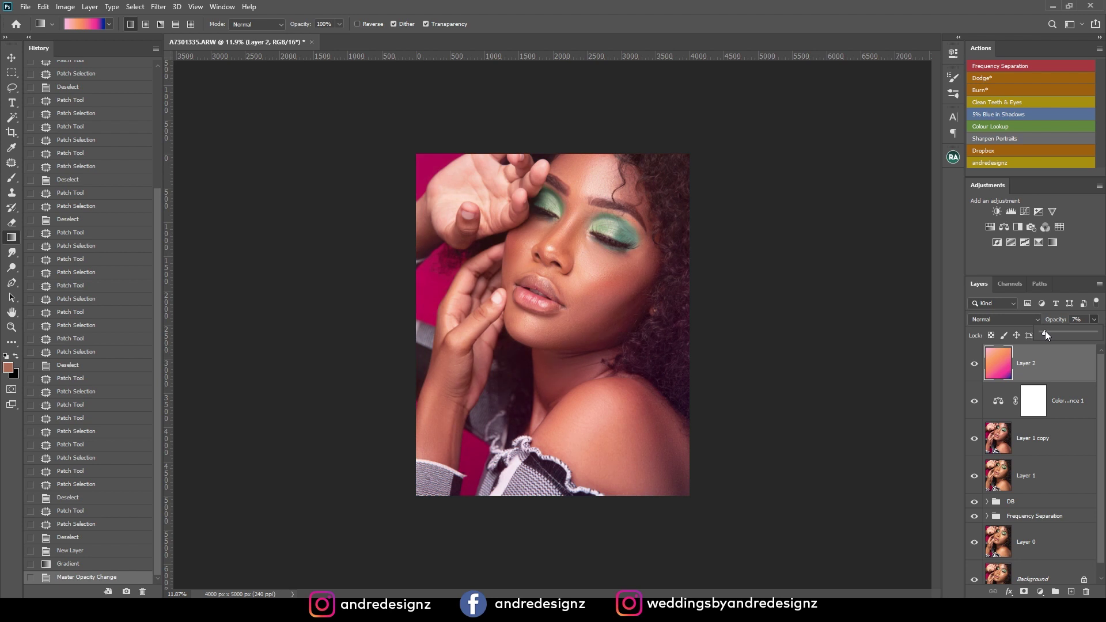
Try several blend modes for the gradient layer in its Blending Options and apply Overlay.
{"action": "left_click", "coordinate": [1061, 366]}
{"action": "right_click", "coordinate": [1051, 364]}
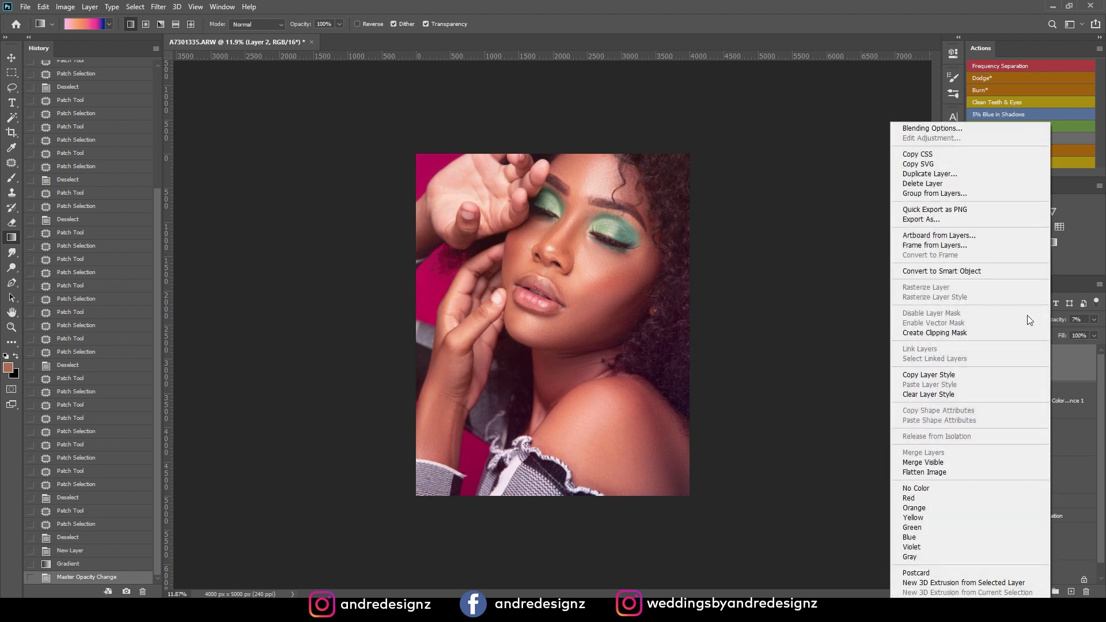
{"action": "left_click", "coordinate": [951, 129]}
{"action": "left_click_drag", "start_coordinate": [314, 53], "coordinate": [222, 55]}
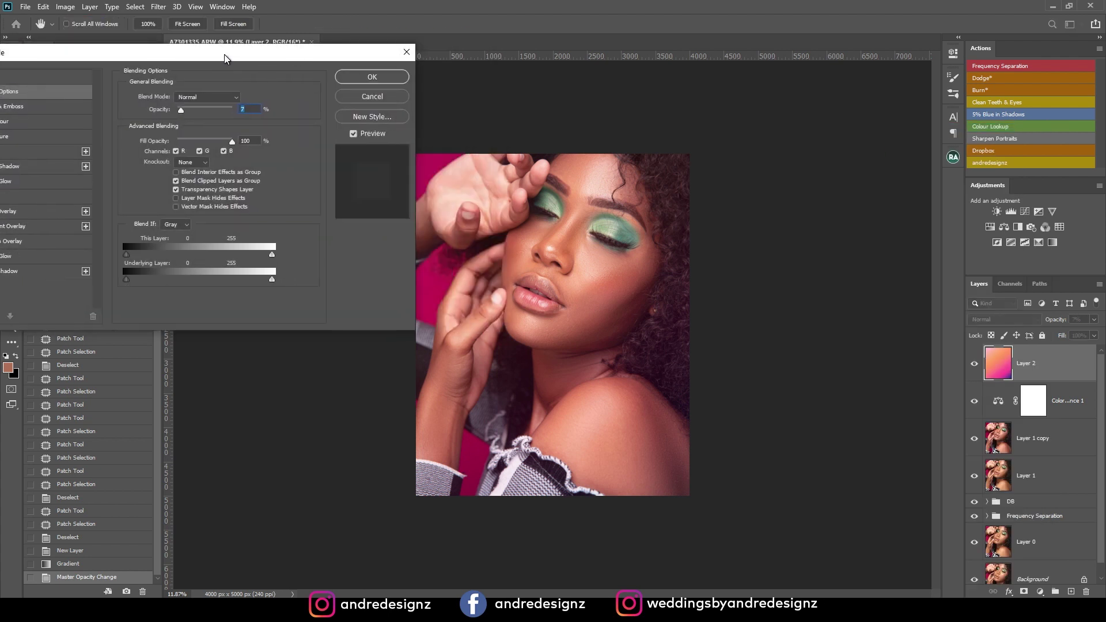
{"action": "left_click", "coordinate": [229, 96]}
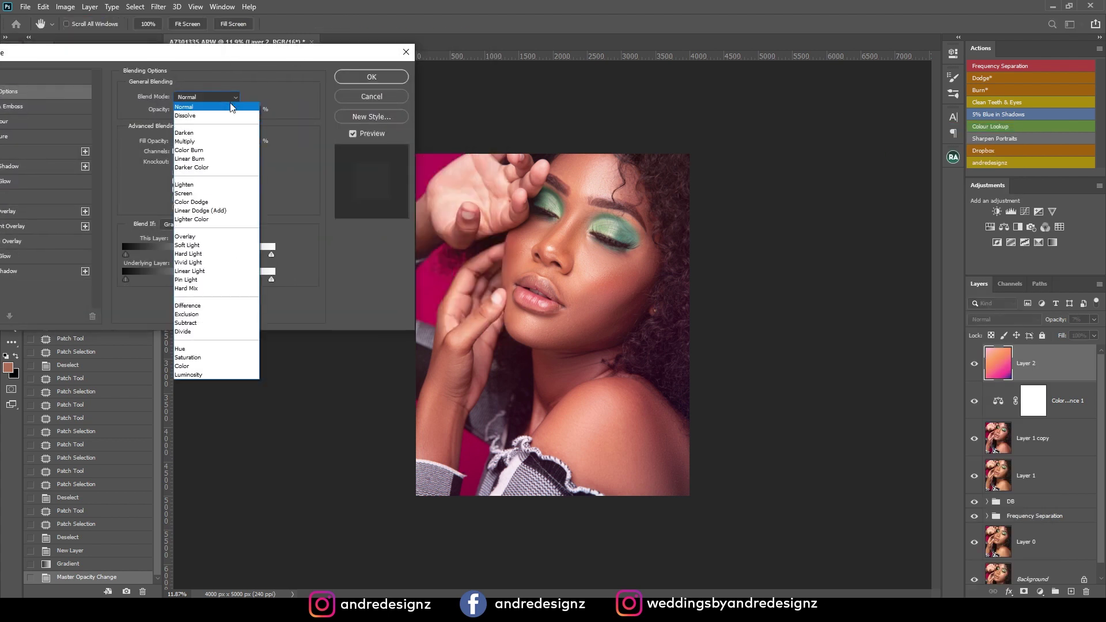
{"action": "left_click", "coordinate": [224, 134]}
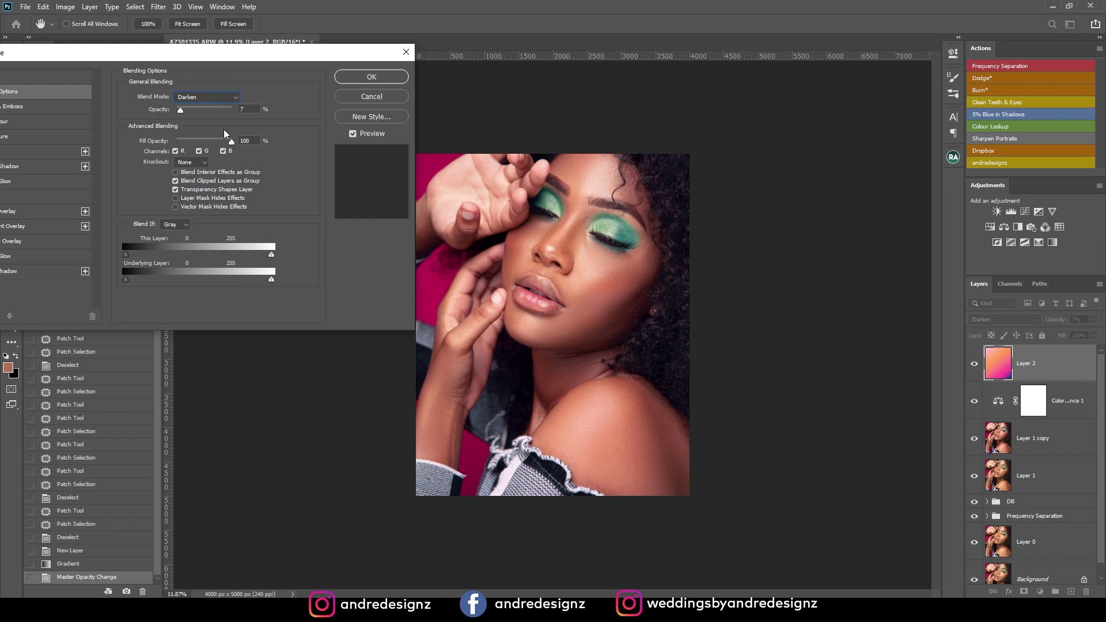
{"action": "key", "text": "Down"}
{"action": "key", "text": "Down"}
{"action": "key", "text": "Down"}
{"action": "key", "text": "Down"}
{"action": "key", "text": "Down"}
{"action": "key", "text": "Down"}
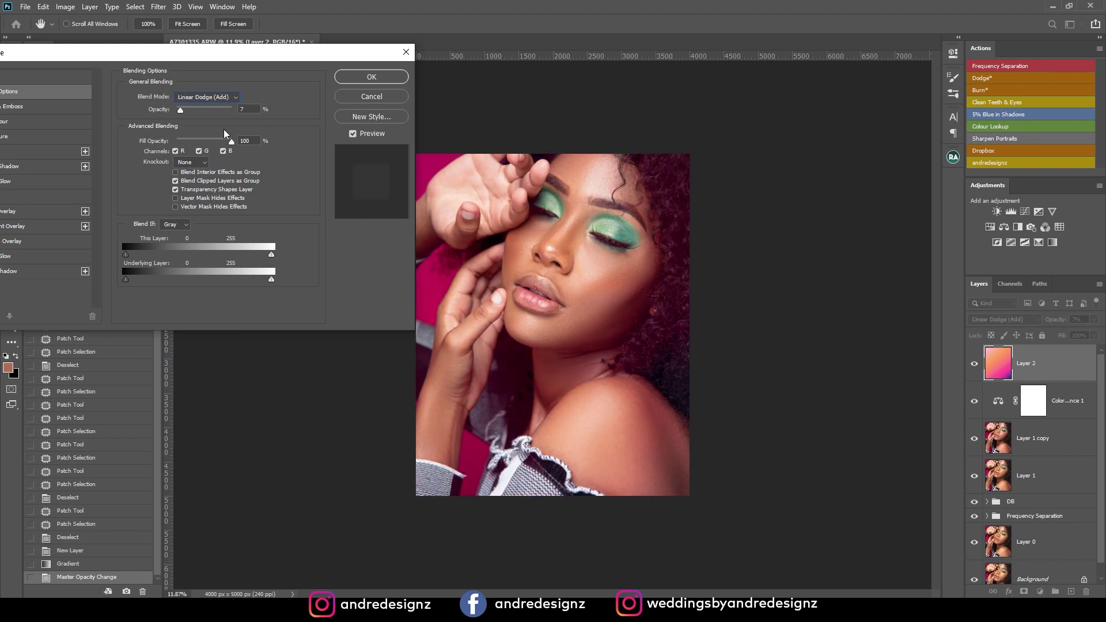
{"action": "key", "text": "Down"}
{"action": "key", "text": "Down"}
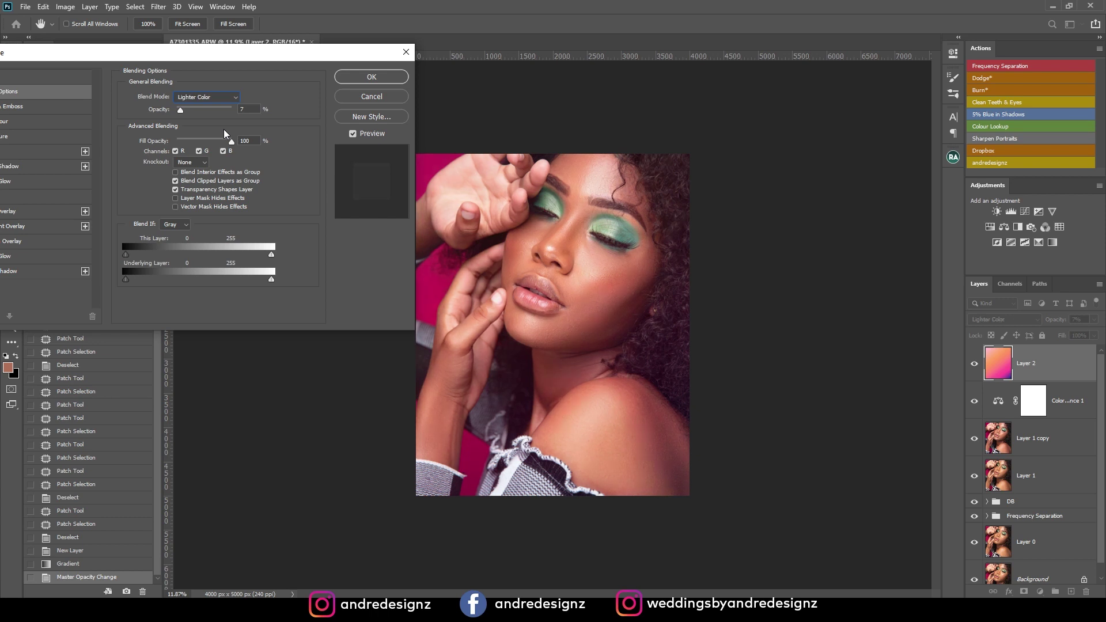
{"action": "key", "text": "Up"}
{"action": "key", "text": "Down"}
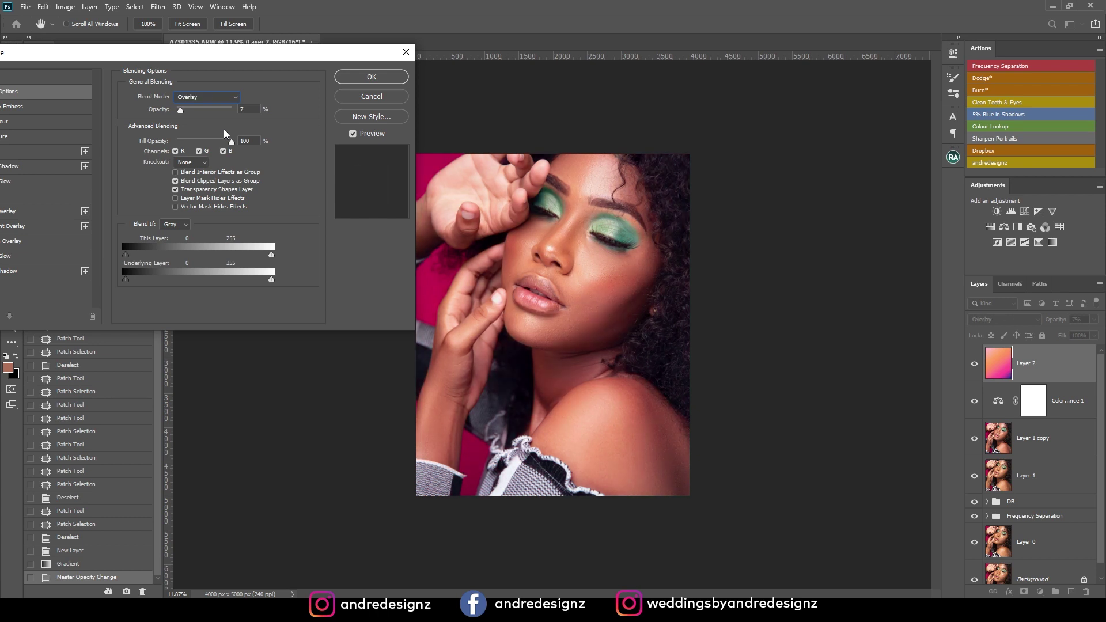
{"action": "left_click_drag", "start_coordinate": [194, 58], "coordinate": [290, 49]}
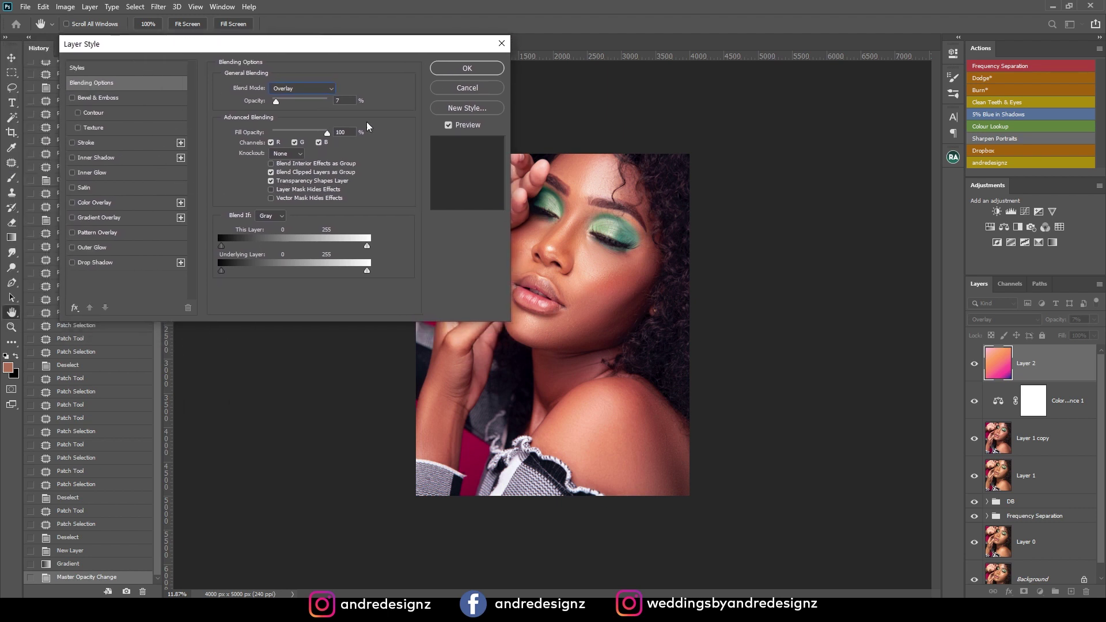
{"action": "left_click", "coordinate": [489, 67]}
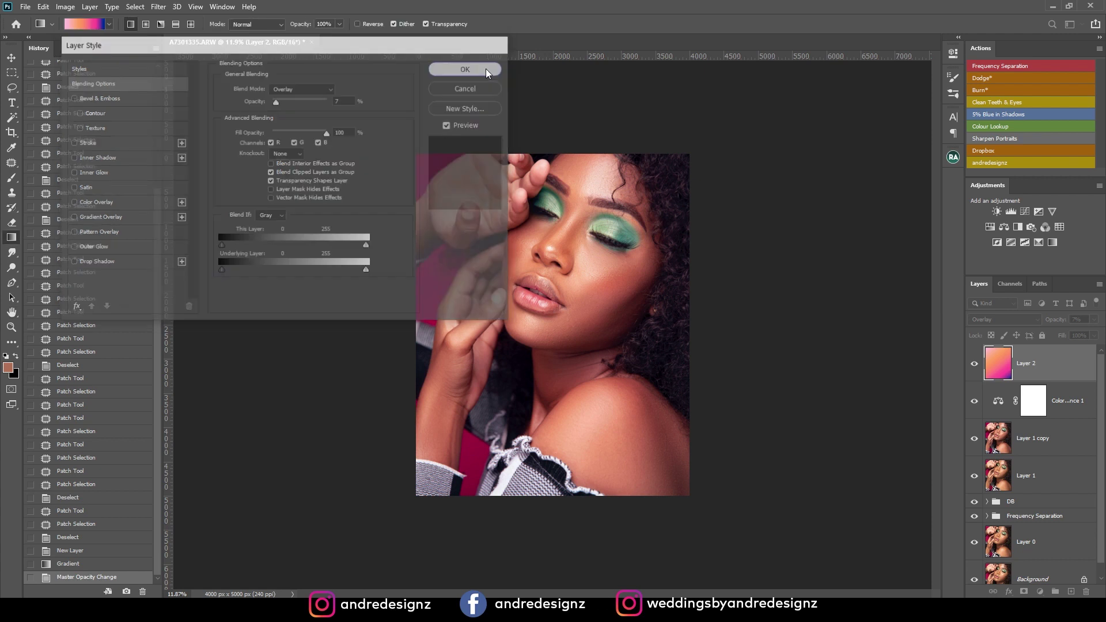
Compare the portrait with and without the Layer 2 gradient by toggling that layer's visibility.
{"action": "left_click", "coordinate": [974, 366]}
{"action": "left_click", "coordinate": [974, 365]}
{"action": "left_click", "coordinate": [974, 366]}
{"action": "left_click", "coordinate": [975, 366]}
{"action": "left_click", "coordinate": [975, 365]}
{"action": "left_click", "coordinate": [975, 366]}
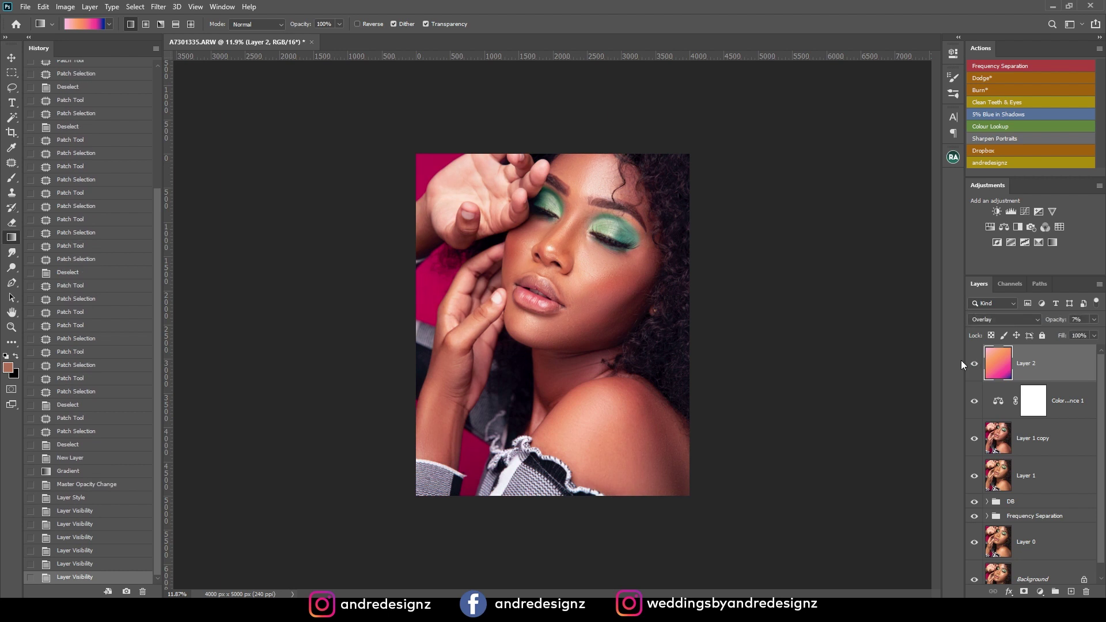
Add a Brightness/Contrast adjustment layer above Layer 2, set its contrast to 3, and compare the image with and without it.
{"action": "scroll", "coordinate": [618, 262], "scroll_direction": "up", "scroll_amount": 2}
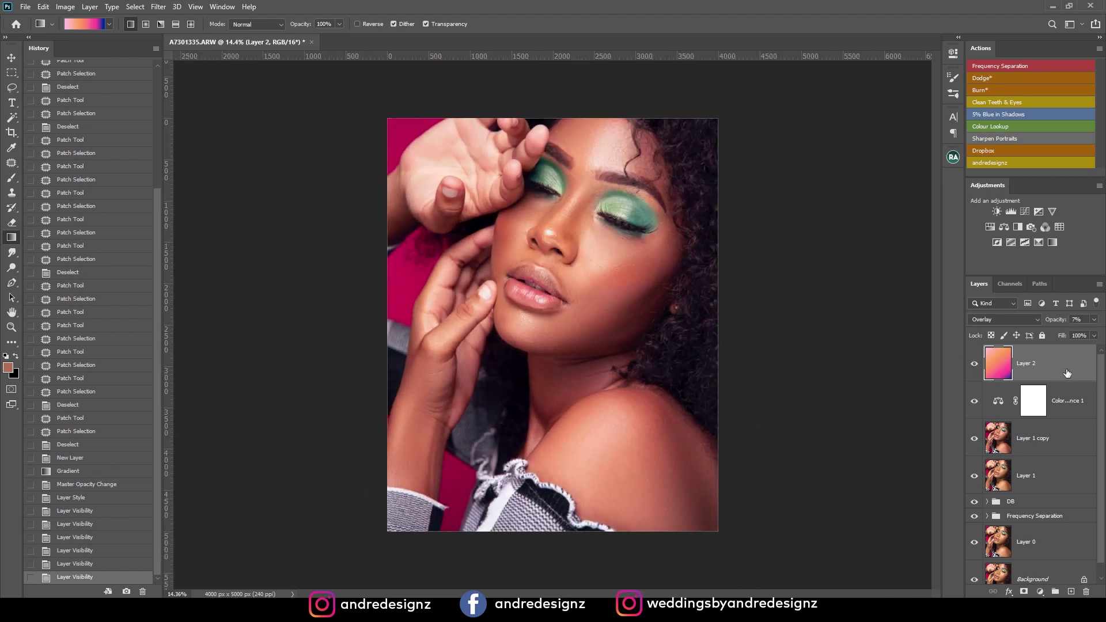
{"action": "left_click", "coordinate": [997, 211]}
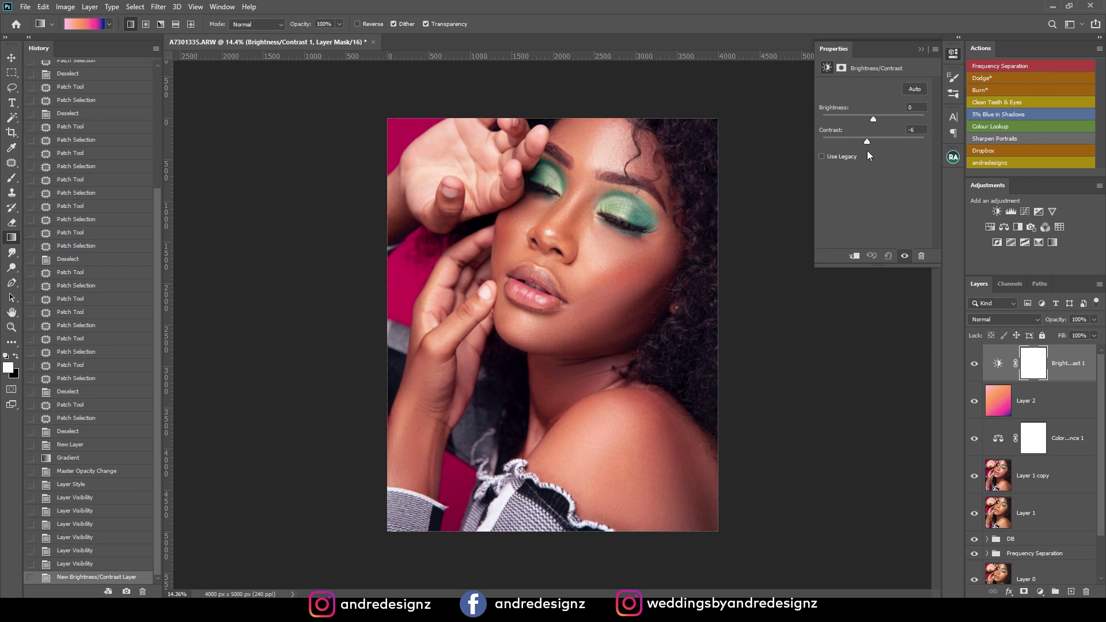
{"action": "left_click_drag", "start_coordinate": [878, 142], "coordinate": [848, 142]}
{"action": "left_click", "coordinate": [975, 365]}
{"action": "left_click", "coordinate": [975, 364]}
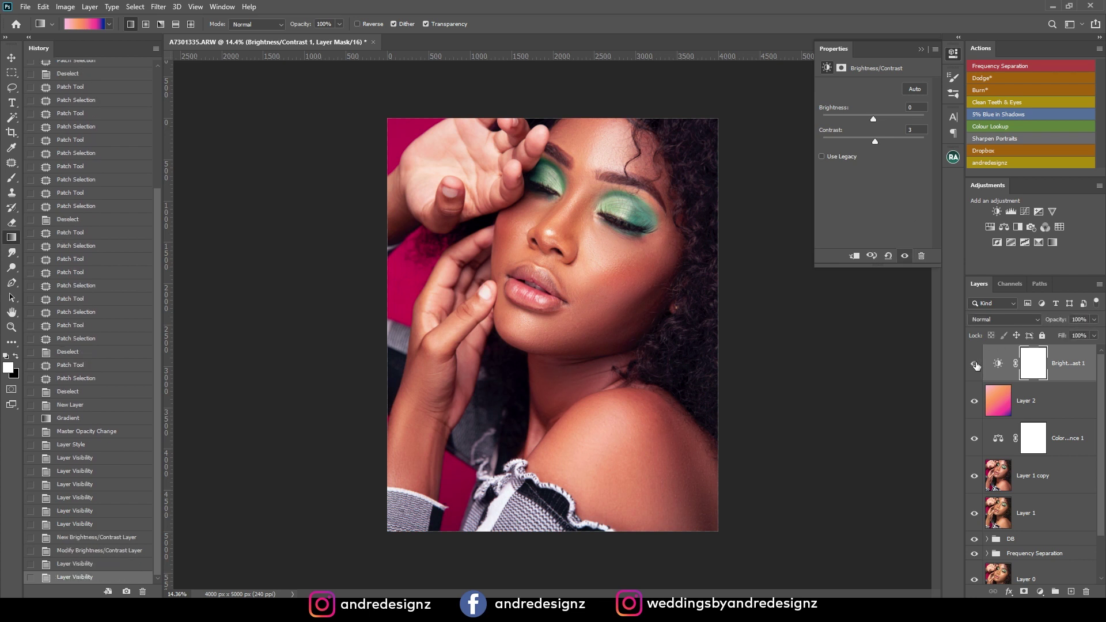
{"action": "left_click", "coordinate": [922, 50]}
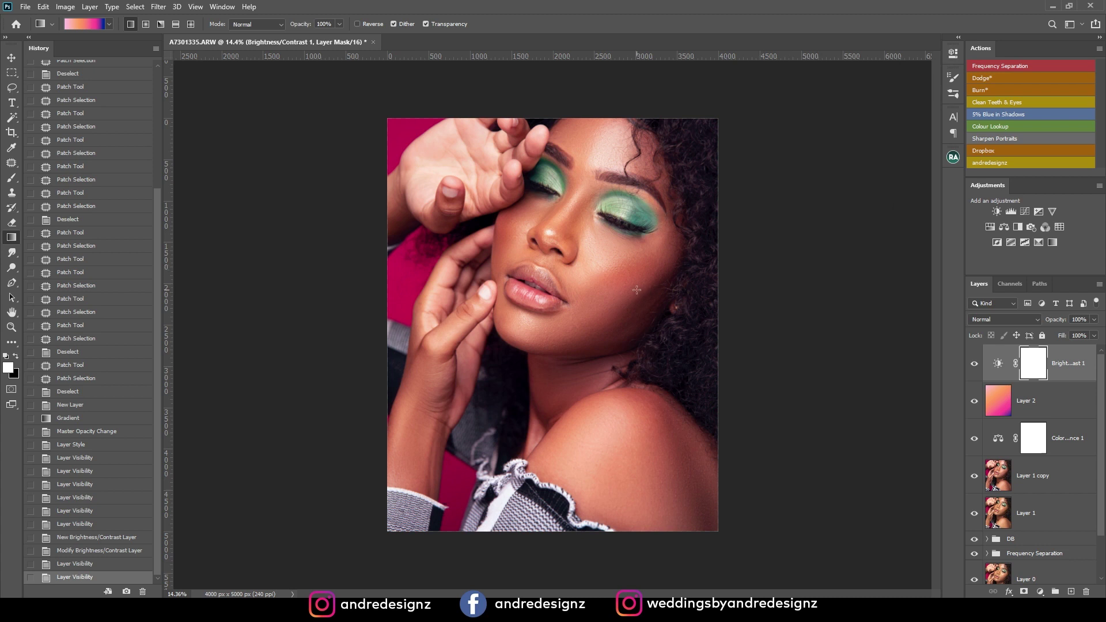
Run the andredesignz action to add the watermark text and move it onto the dark hair beside the neck, above the shoulder.
{"action": "left_click", "coordinate": [991, 163]}
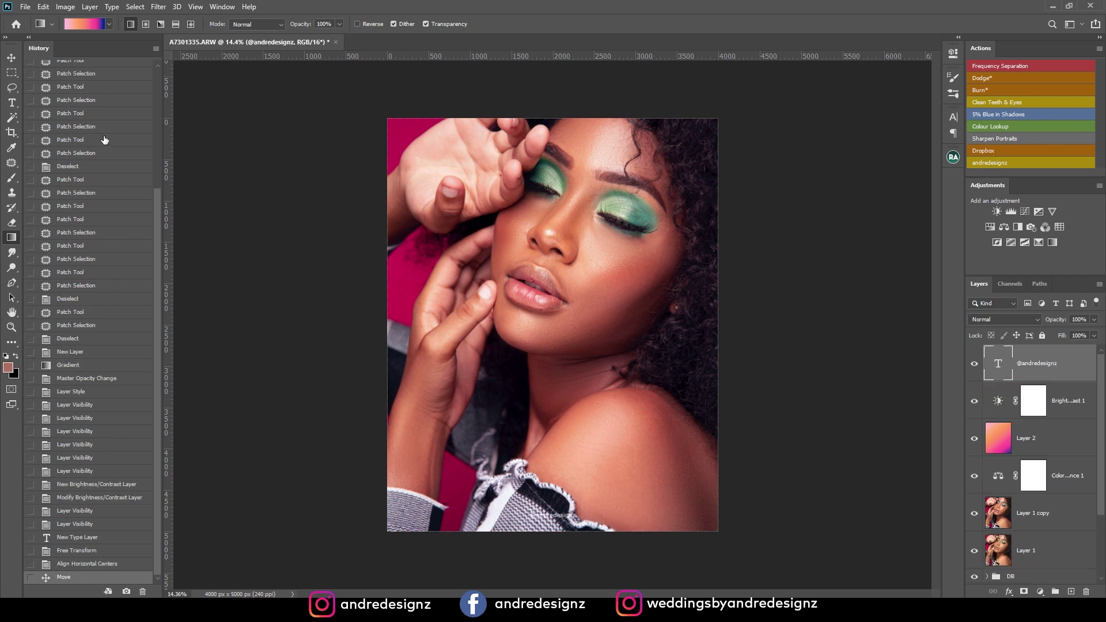
{"action": "left_click", "coordinate": [11, 59]}
{"action": "left_click_drag", "start_coordinate": [567, 523], "coordinate": [686, 363]}
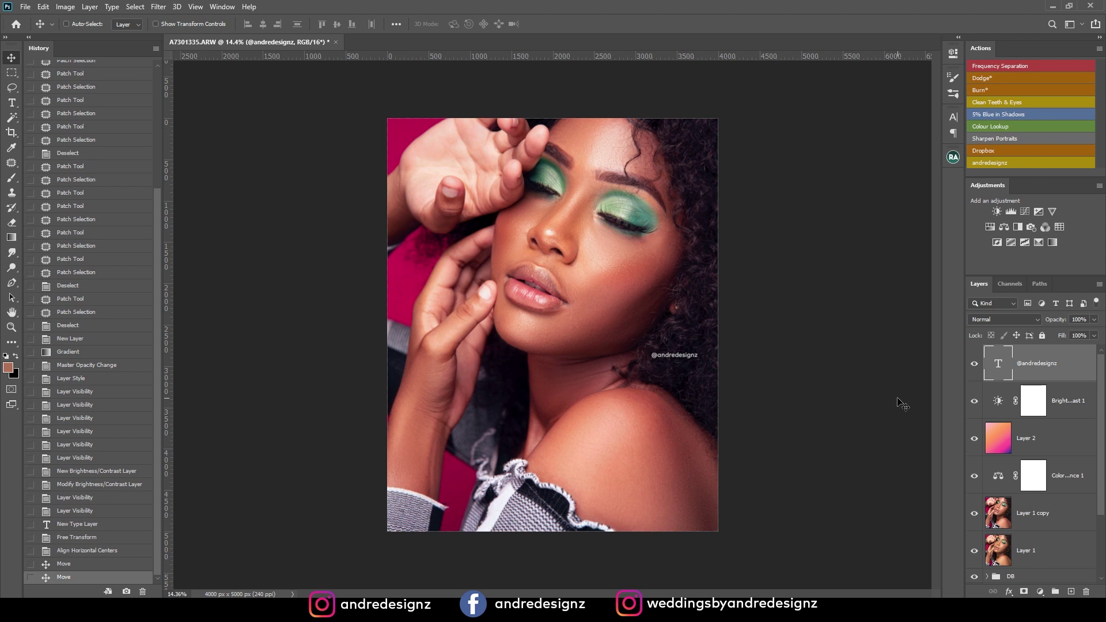